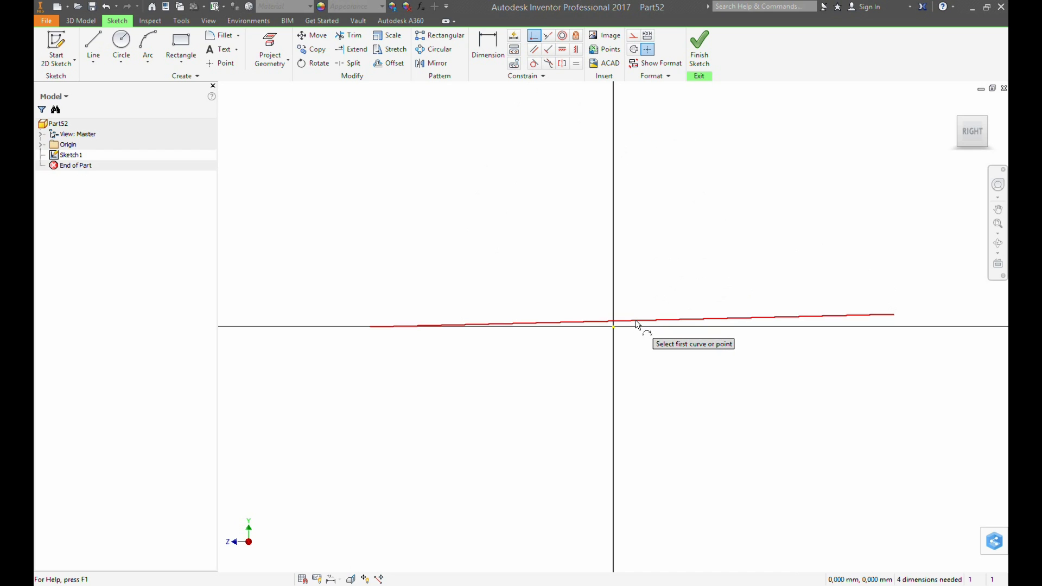
- Make the sketch line's midpoint coincident with the origin and constrain the line to lie along the Z axis
click(614, 327)
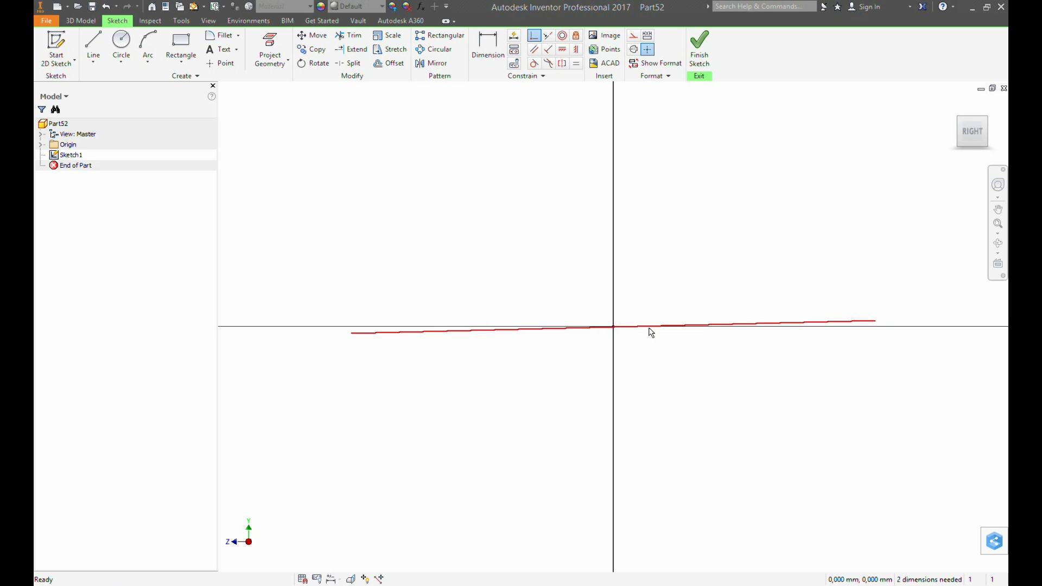
click(578, 52)
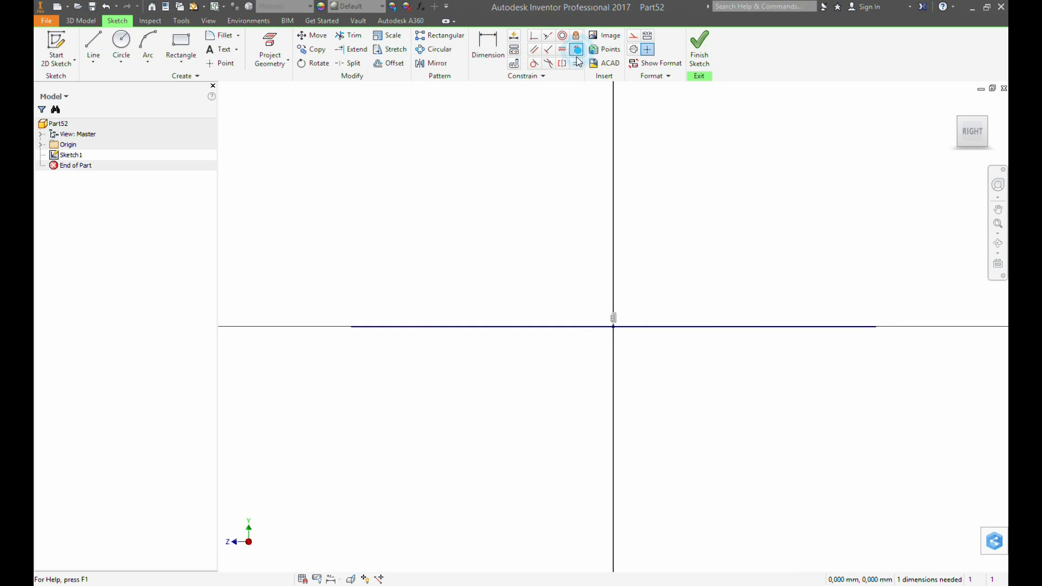
scroll(406, 247, down, 3)
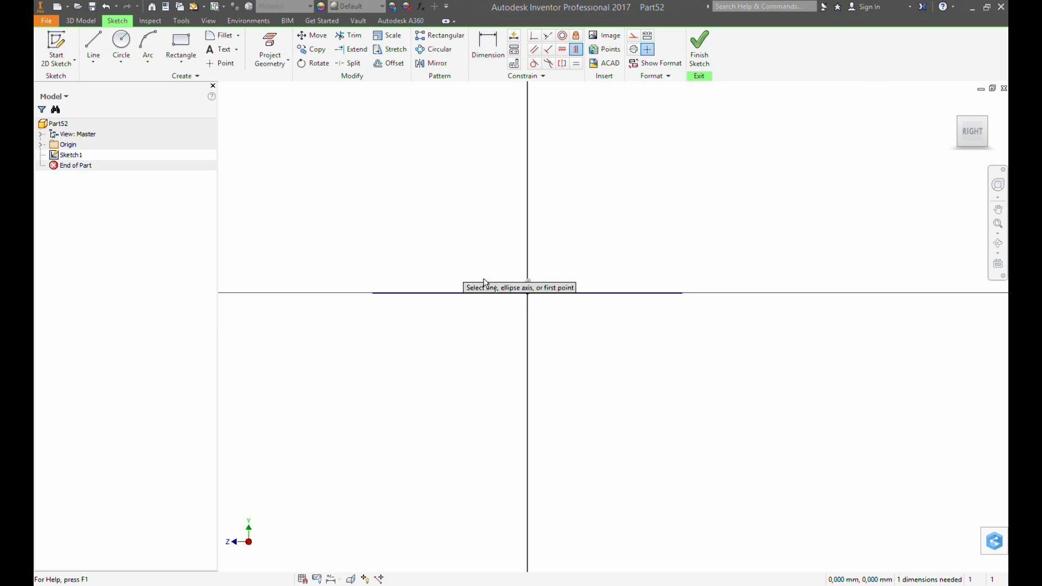
- Dimension the sketch line's length as 1400 mm
click(488, 46)
click(479, 293)
click(486, 329)
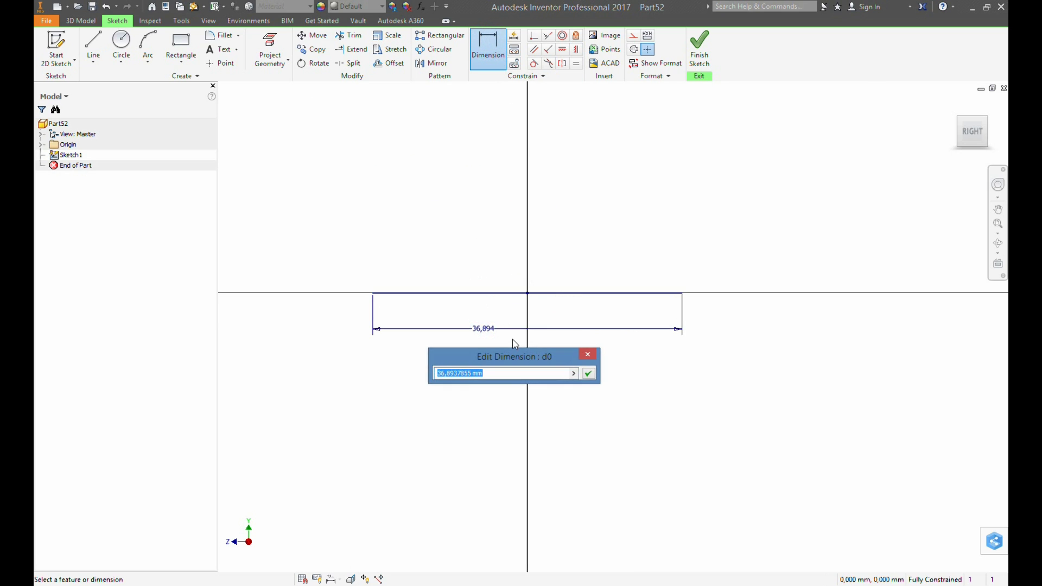
text(1400)
key(Return)
- Draw a wavy control vertex spline above the base line, spanning its whole length and rising at the far end
scroll(531, 318, down, 4)
click(93, 62)
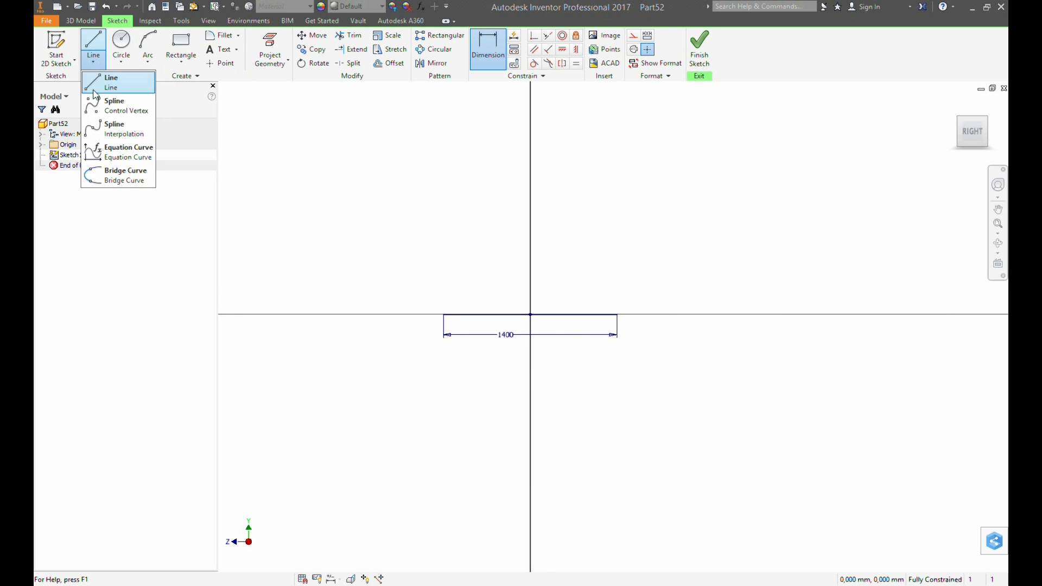
click(112, 126)
click(444, 301)
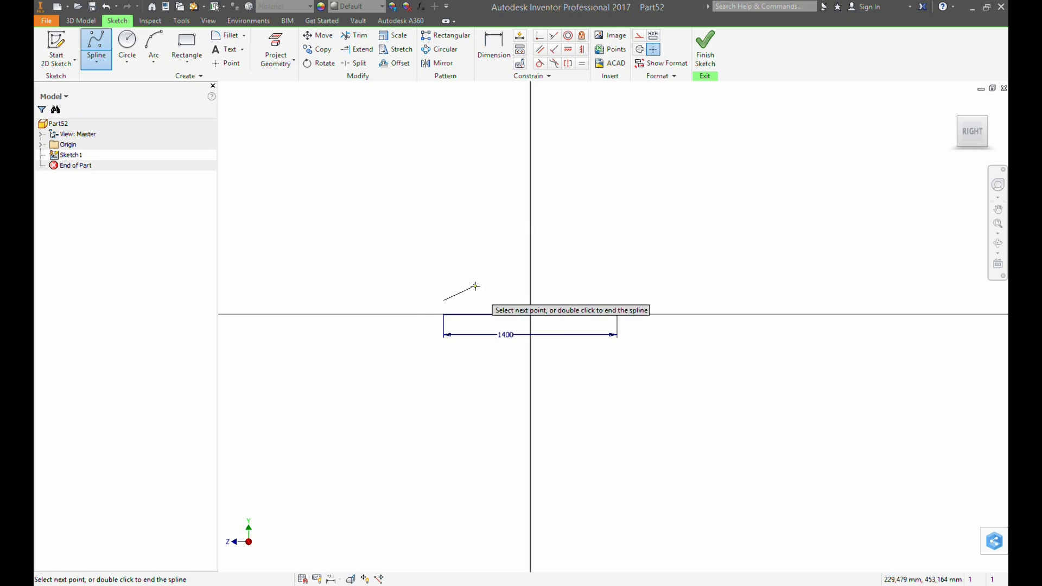
click(491, 282)
click(520, 290)
click(553, 299)
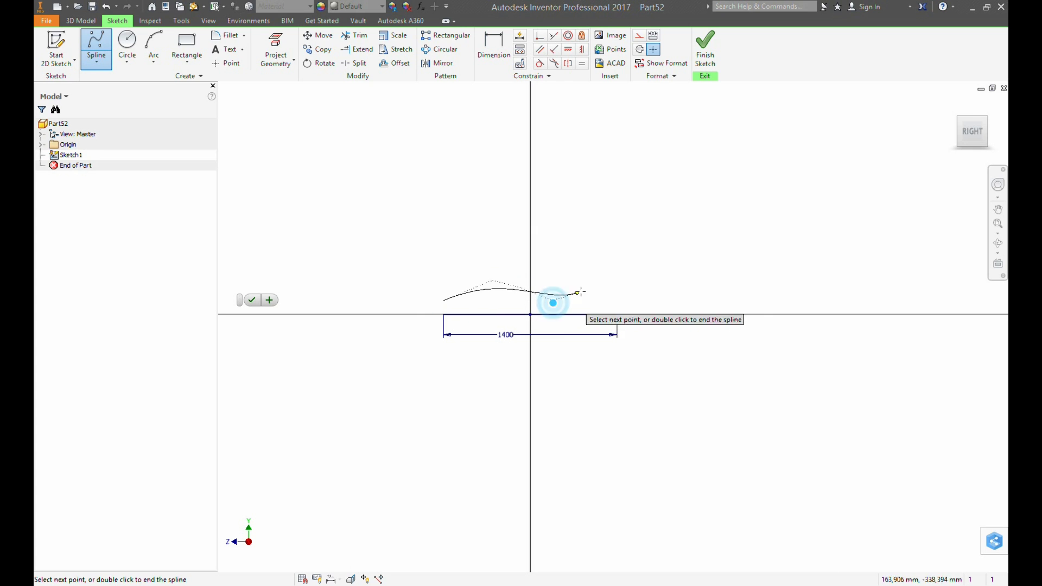
right_click(620, 234)
click(667, 233)
scroll(556, 300, up, 3)
key(Escape)
- Reshape the spline by moving its hump and dip control vertices and lowering its start point towards the base line
drag(488, 276, 477, 257)
drag(549, 300, 518, 359)
drag(341, 299, 341, 311)
mouse_move(434, 262)
mouse_down()
mouse_move(419, 261)
mouse_move(431, 263)
mouse_up()
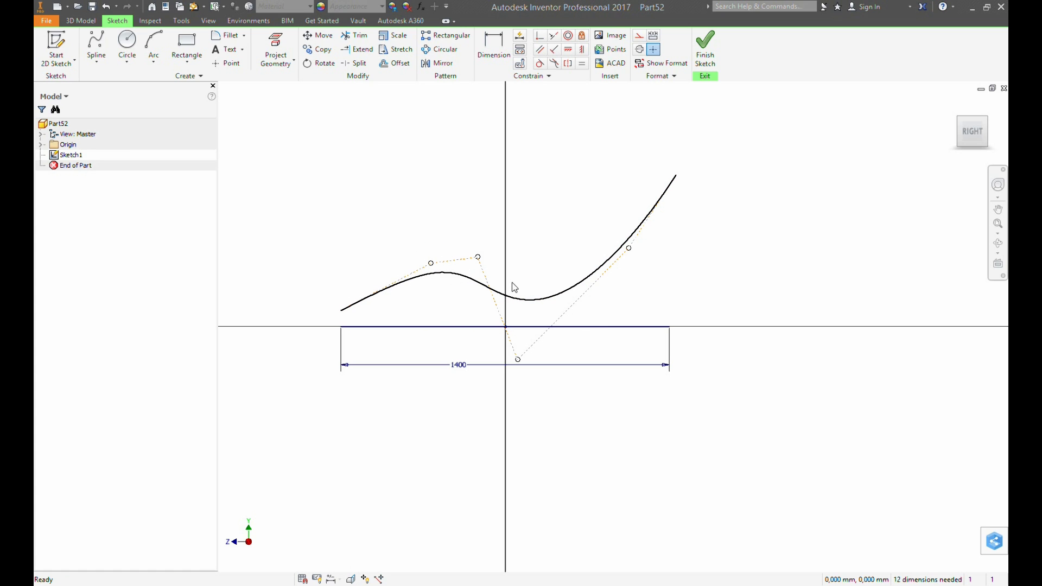
- Dimension the height of the spline's raised end point above the base line as 700 mm
click(503, 67)
click(676, 174)
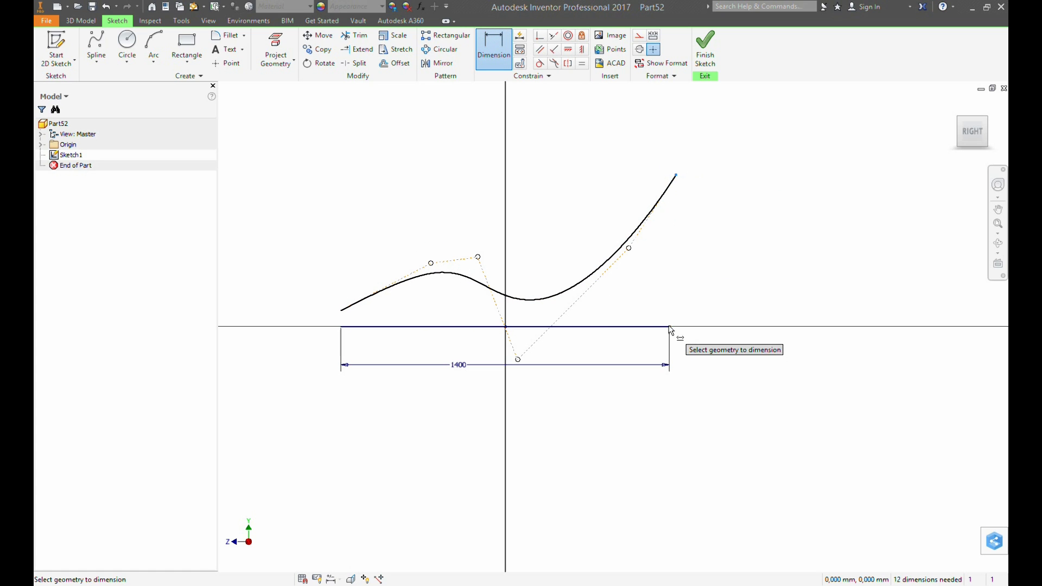
click(667, 326)
click(717, 271)
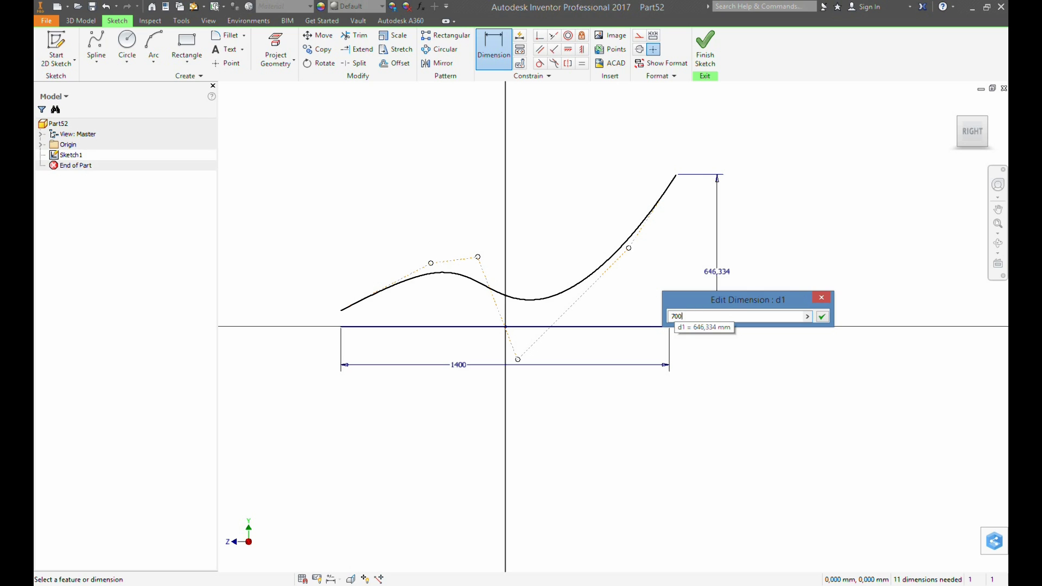
key(Return)
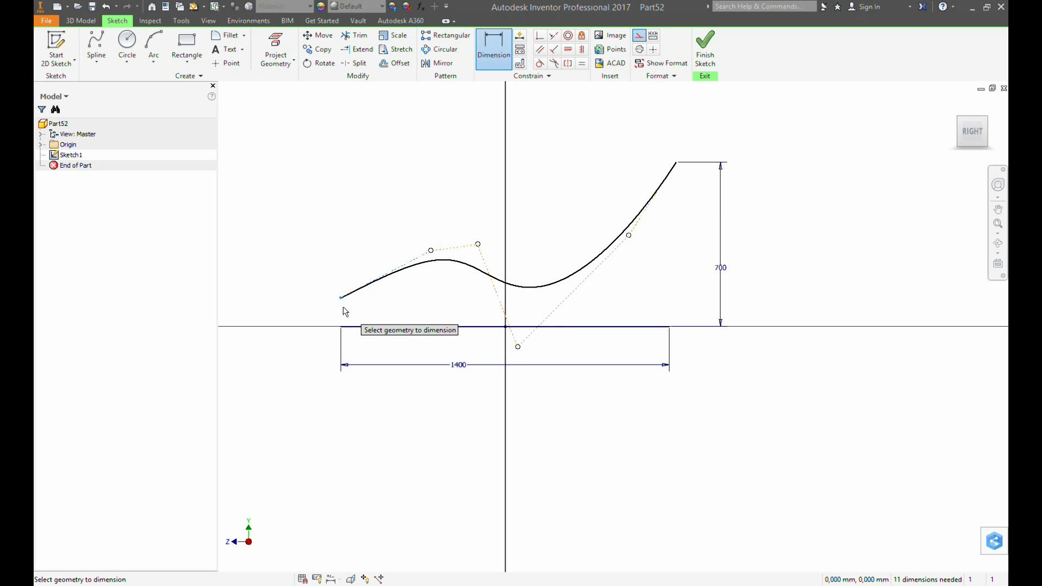
key(Escape)
- Refine the spline by lowering its start point and repositioning its control vertices for a smoother hump, dip and steep rise
drag(342, 301, 341, 309)
mouse_move(431, 250)
mouse_down()
mouse_move(410, 257)
mouse_move(441, 264)
mouse_up()
drag(520, 347, 543, 345)
drag(629, 235, 620, 274)
drag(478, 243, 492, 256)
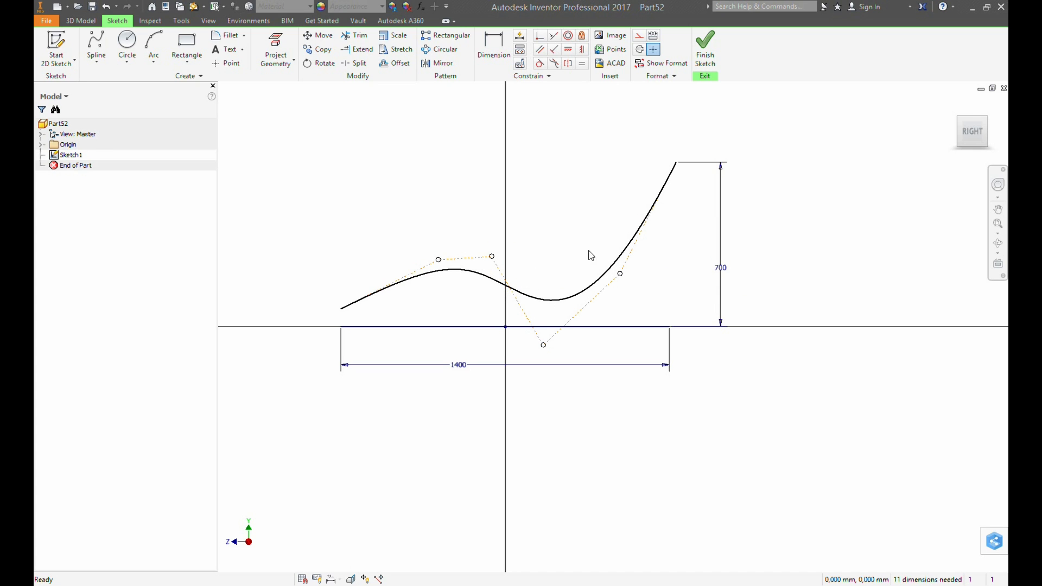
drag(620, 275, 628, 284)
drag(544, 348, 545, 344)
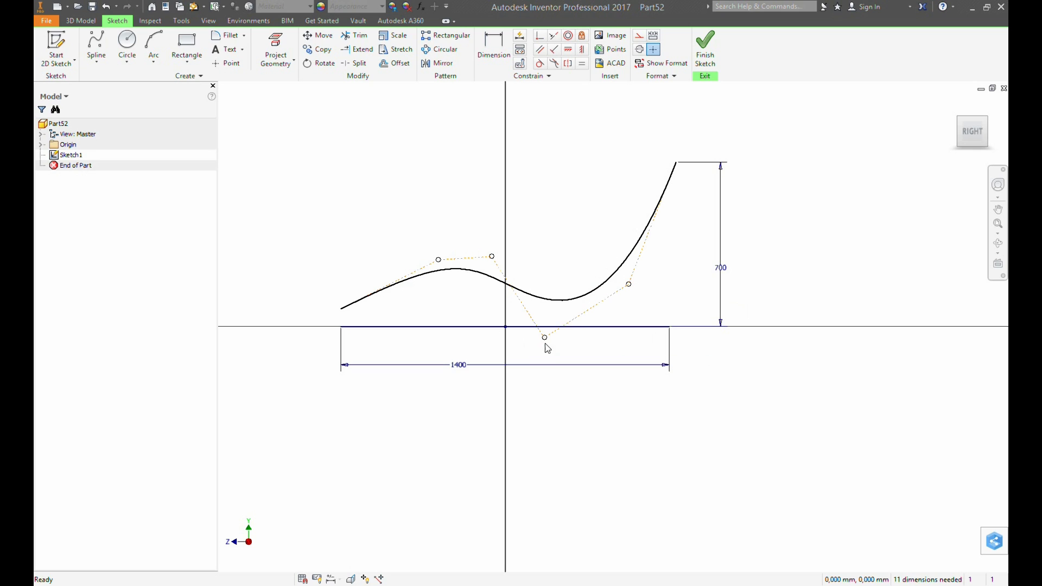
drag(492, 256, 510, 255)
drag(438, 259, 461, 264)
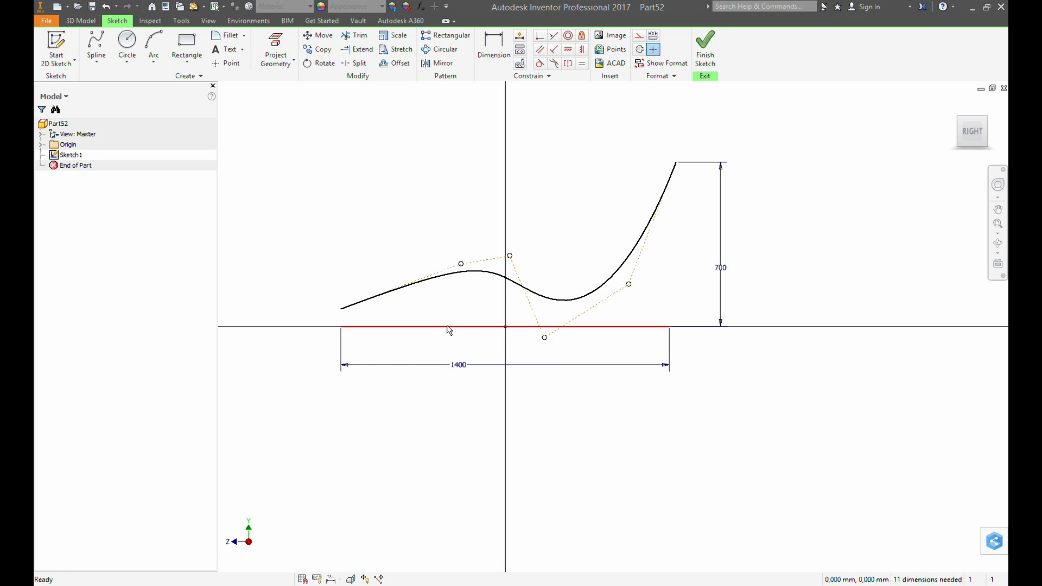
- Finish the sketch and create a work point at the spline's lower start point
click(705, 54)
key(F2)
drag(676, 149, 582, 228)
click(544, 59)
click(525, 289)
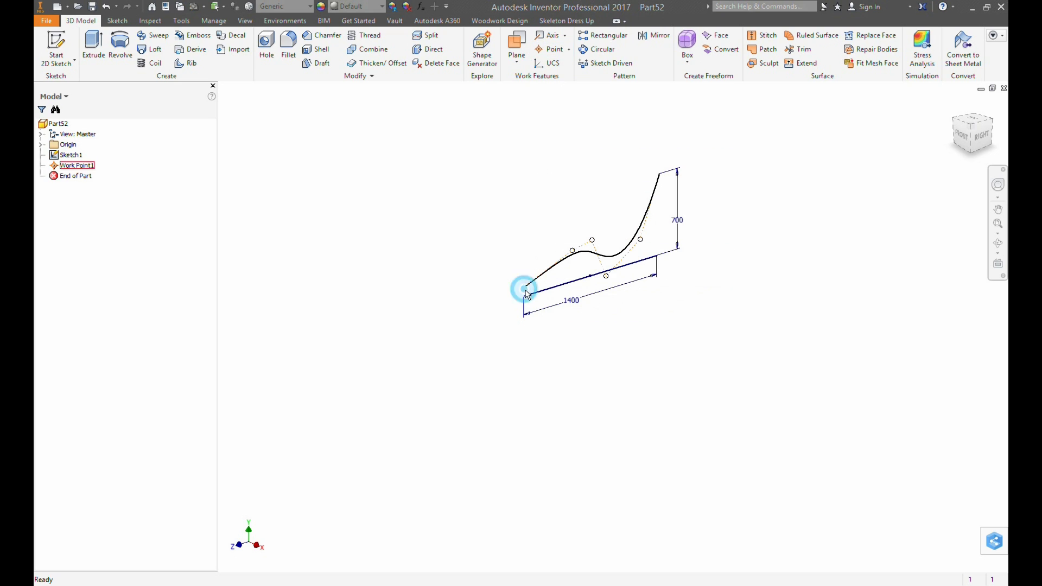
- Set up a rectangular pattern of the work point along the spline, using Curve Length for the spacing
click(598, 36)
scroll(528, 293, down, 3)
click(522, 284)
click(237, 168)
click(542, 270)
click(542, 271)
click(285, 225)
click(268, 248)
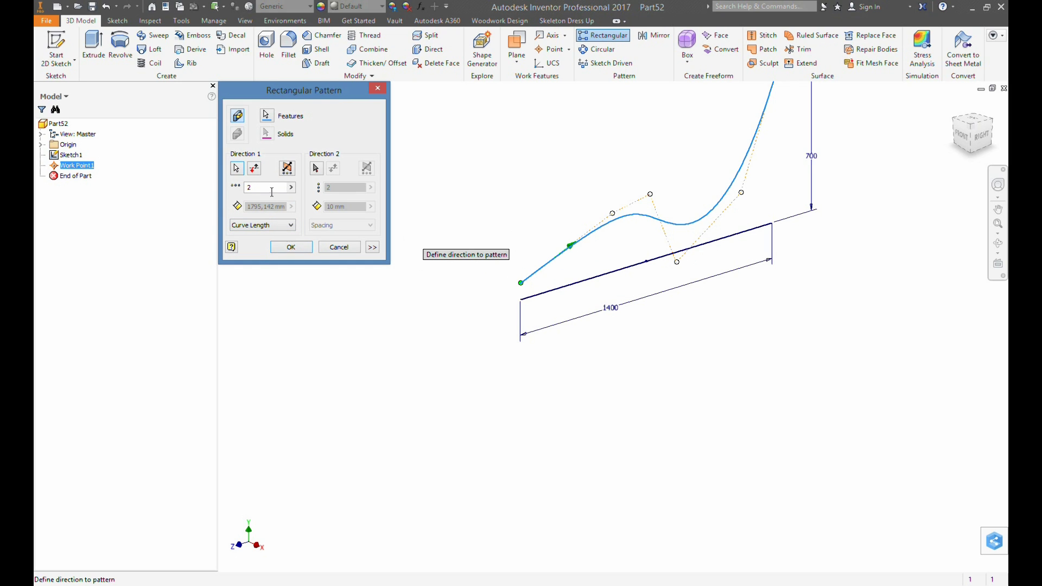
- Set the pattern count to 25 and create the work point pattern
text(40)
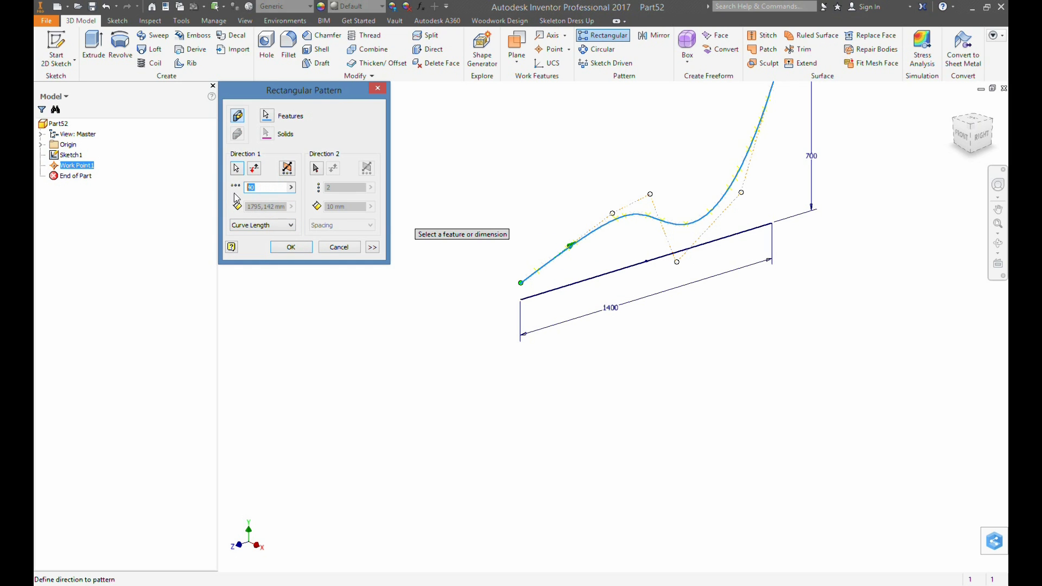
shift+middle_drag(622, 265, 563, 247)
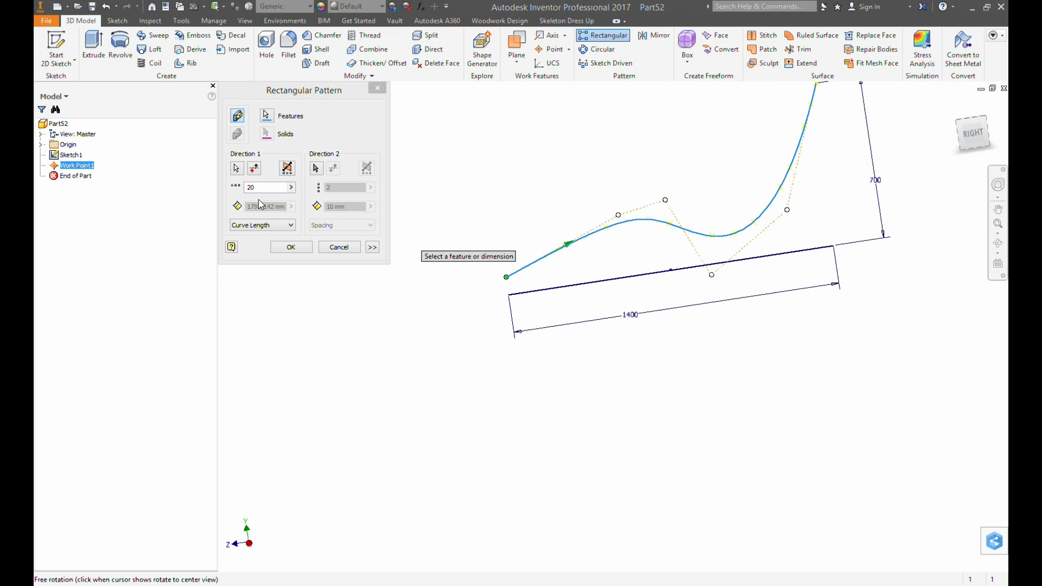
drag(260, 188, 237, 194)
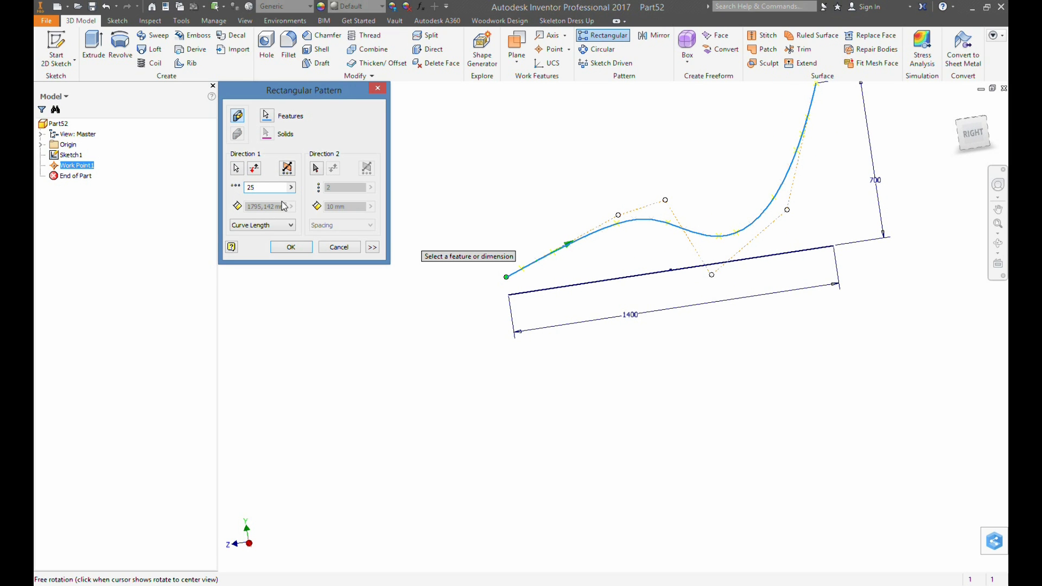
middle_drag(709, 240, 571, 323)
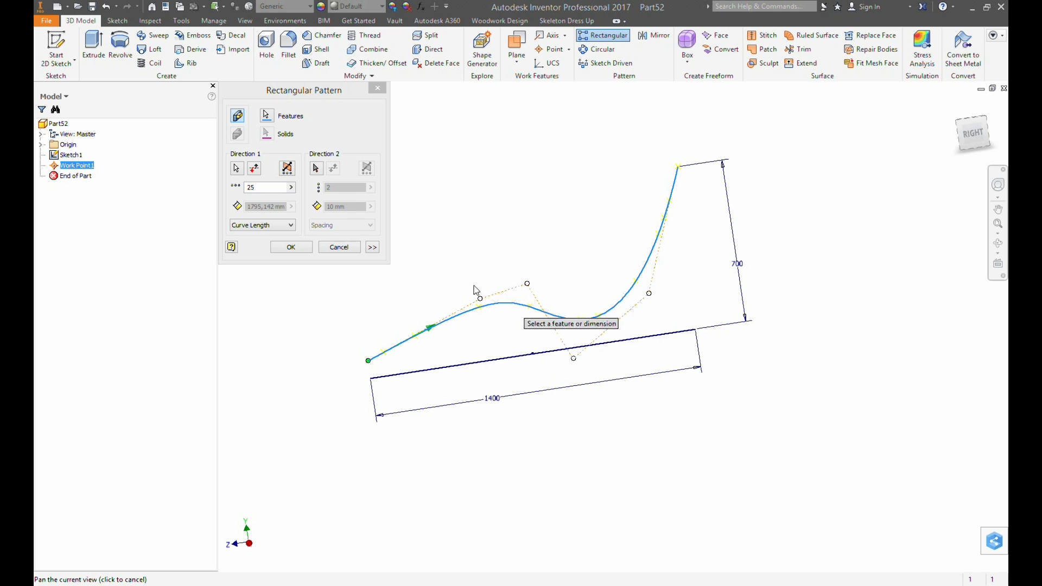
click(293, 247)
click(291, 248)
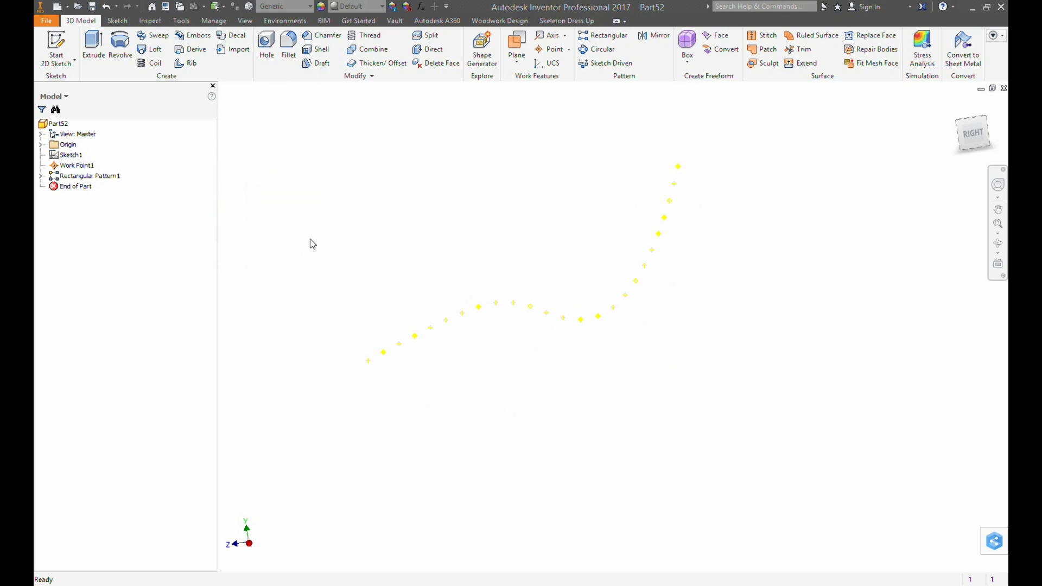
- Make Sketch1, now nested under the rectangular pattern, visible again
shift+middle_drag(370, 255, 385, 266)
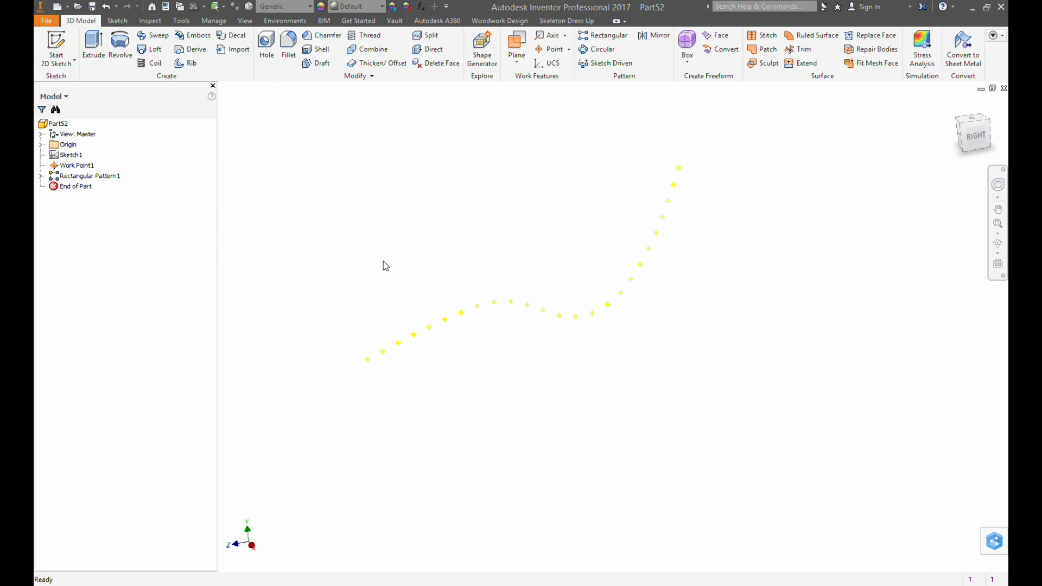
click(41, 177)
right_click(79, 187)
click(248, 307)
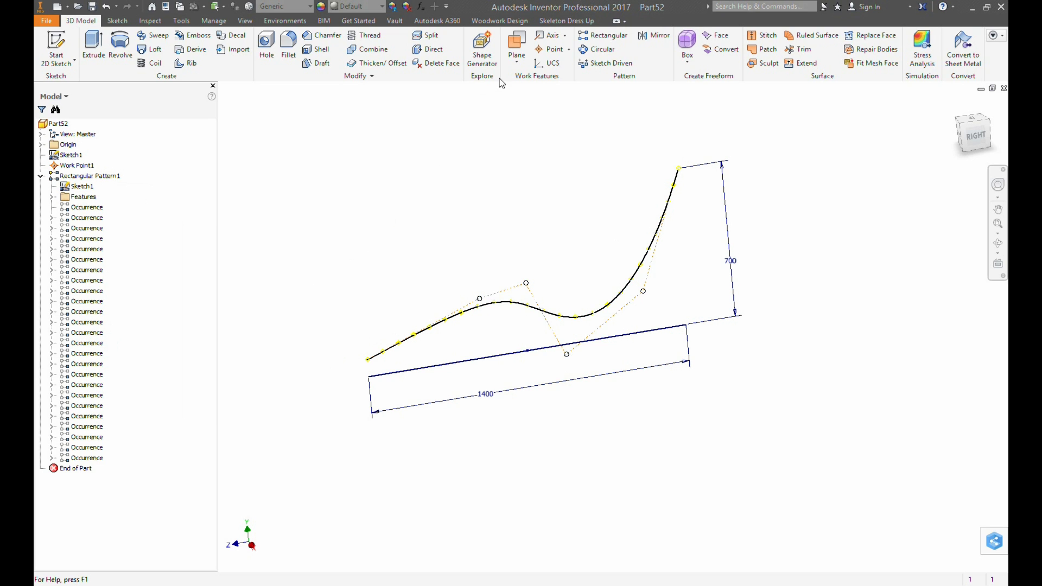
- Create a work plane normal to the spline at its start point using Normal to Curve at Point
click(517, 57)
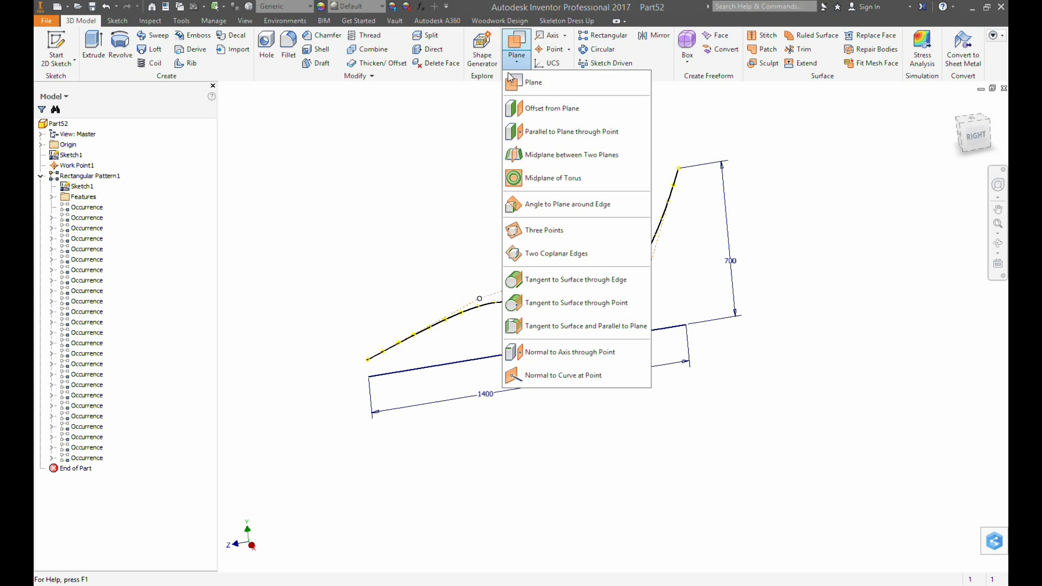
click(518, 375)
scroll(369, 365, down, 3)
click(361, 344)
scroll(368, 343, down, 3)
click(368, 342)
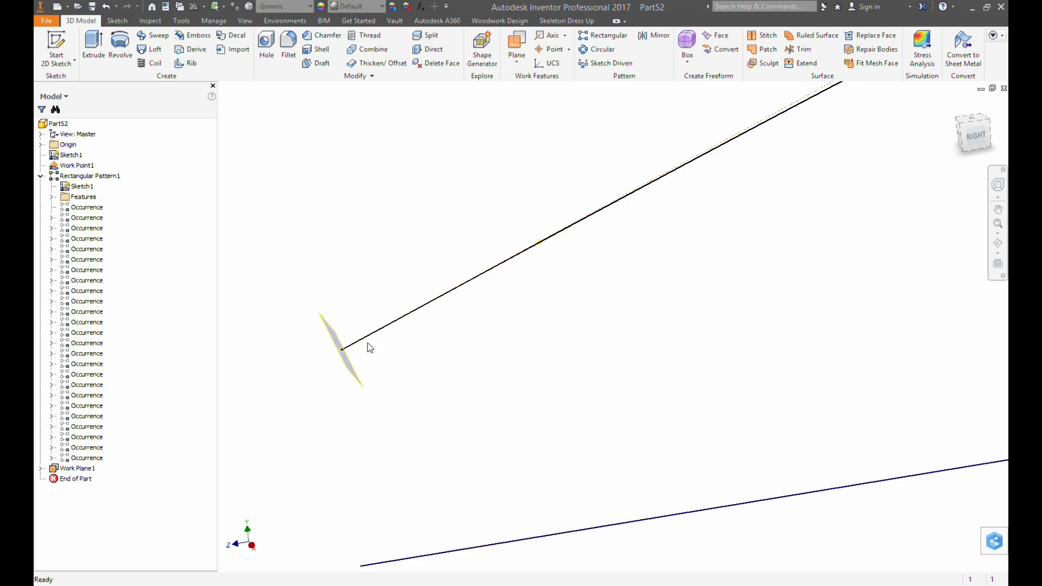
- Create work planes normal to the spline at the second, third and fourth pattern points
scroll(375, 342, down, 2)
right_click(429, 321)
click(431, 371)
click(443, 299)
right_click(523, 272)
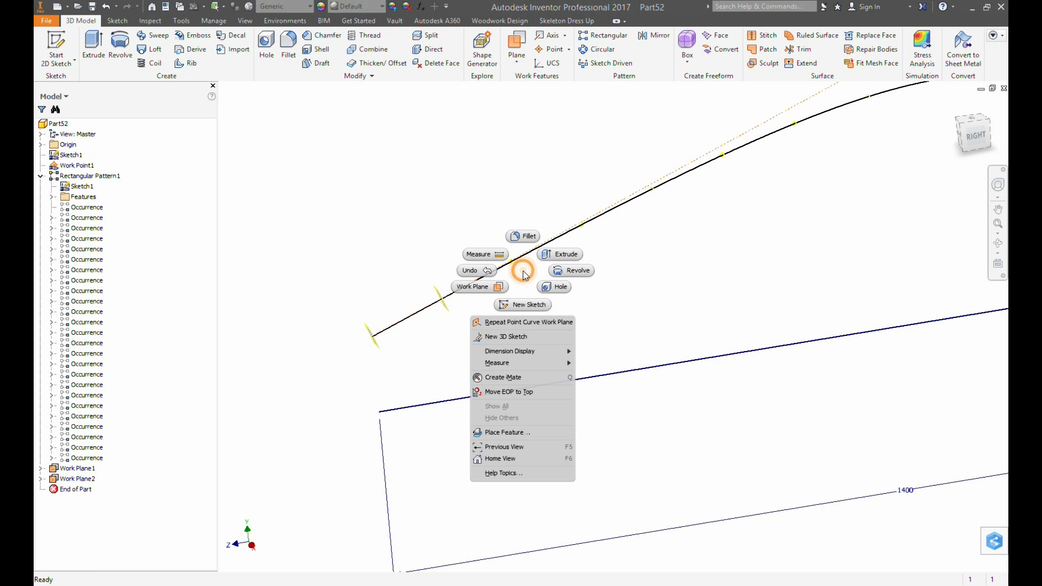
click(516, 323)
click(513, 265)
right_click(589, 232)
click(596, 283)
click(592, 224)
- Create work planes normal to the spline at the fifth and sixth pattern points
right_click(652, 191)
click(659, 242)
click(718, 160)
right_click(720, 159)
click(718, 208)
click(723, 156)
right_click(796, 127)
click(801, 157)
click(795, 125)
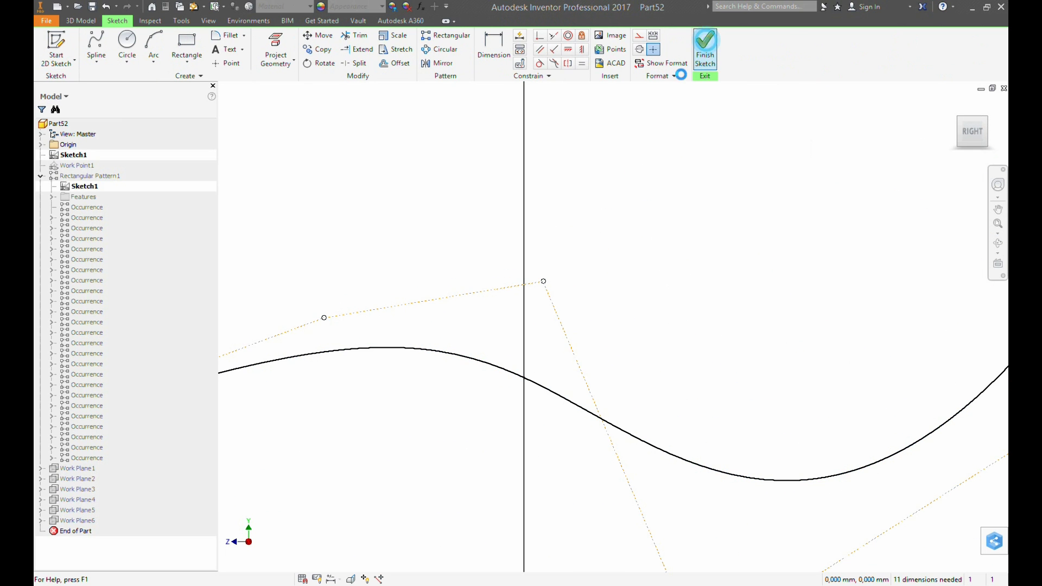
click(706, 40)
- Create work planes normal to the spline at the seventh and eighth pattern points
right_click(682, 220)
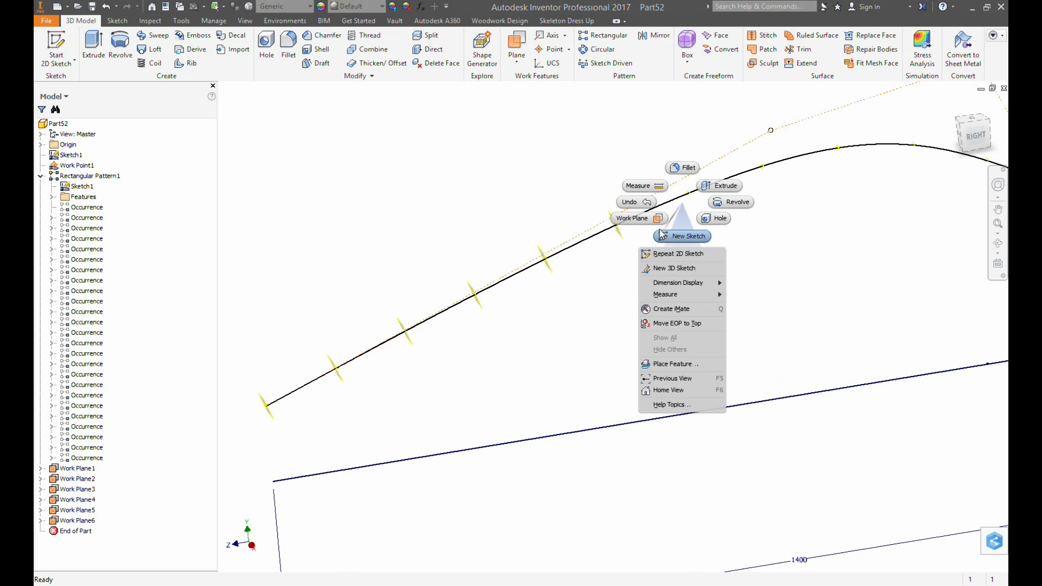
click(641, 218)
click(760, 169)
right_click(760, 169)
click(757, 217)
click(837, 149)
right_click(837, 149)
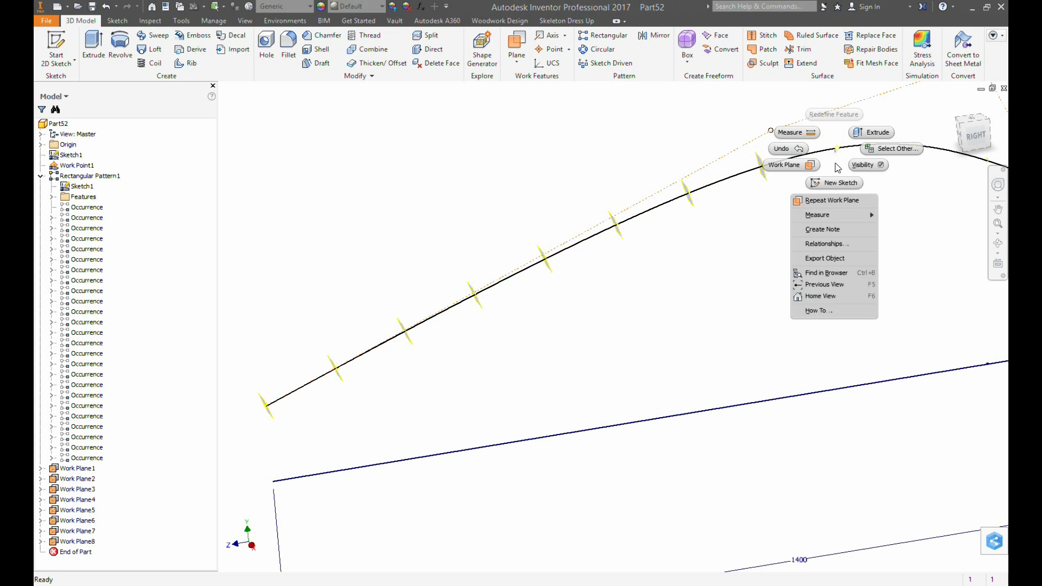
click(836, 182)
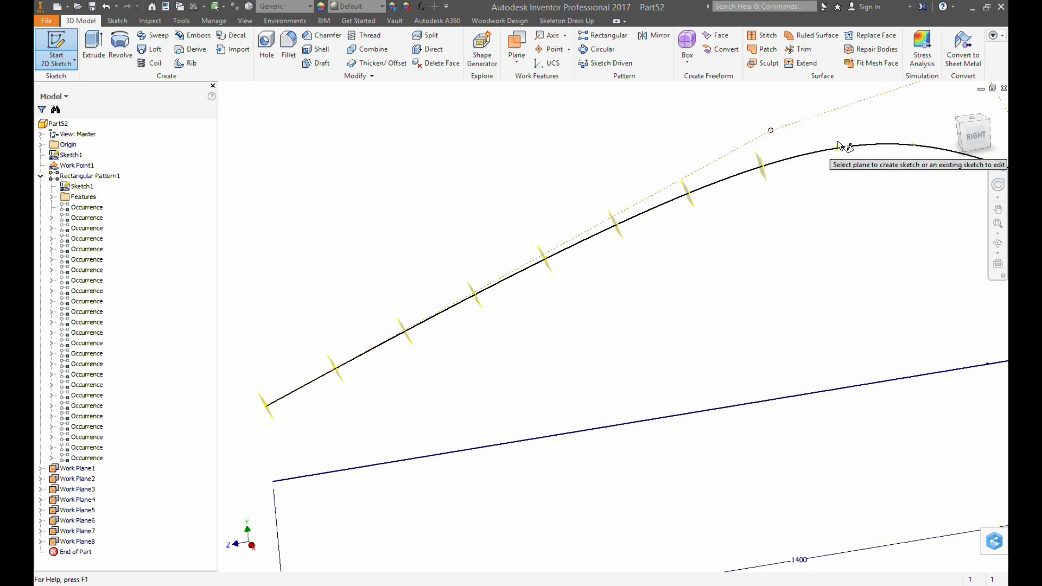
scroll(836, 154, up, 3)
key(Escape)
- Create work planes normal to the spline at the ninth, tenth and eleventh pattern points, across the top of the hump
right_click(836, 155)
click(787, 172)
click(838, 154)
click(864, 150)
scroll(872, 162, down, 3)
middle_drag(873, 163, 551, 179)
right_click(642, 180)
click(624, 211)
click(633, 177)
- Create work planes normal to the spline at the twelfth to fourteenth pattern points, down the slope after the hump
right_click(722, 196)
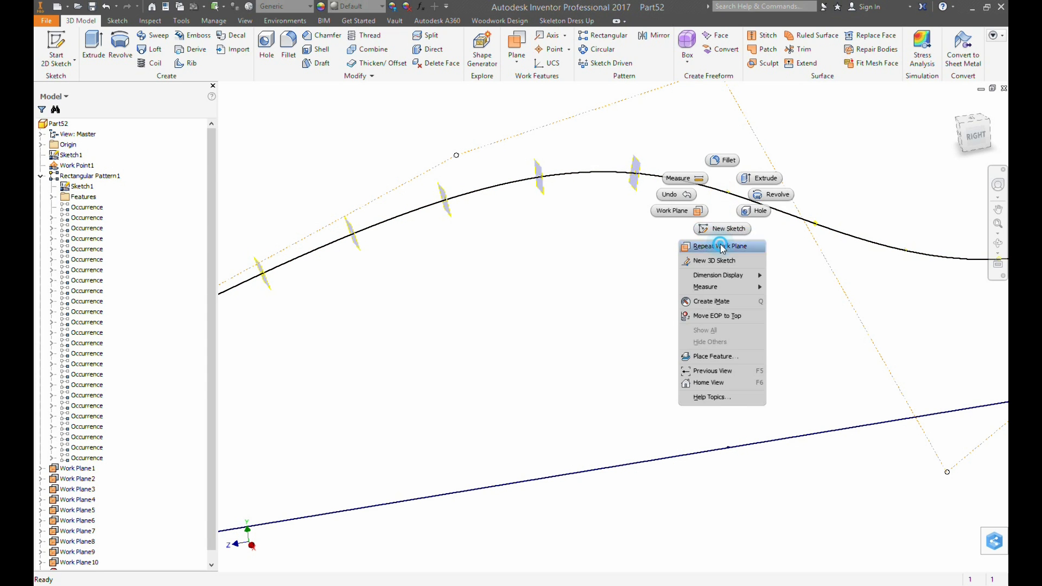
click(723, 247)
click(730, 191)
right_click(818, 242)
click(811, 273)
click(815, 224)
click(907, 252)
- Create work planes normal to the spline at the fifteenth to seventeenth pattern points, from the dip up the rising section
middle_drag(904, 282, 333, 292)
right_click(410, 282)
click(410, 335)
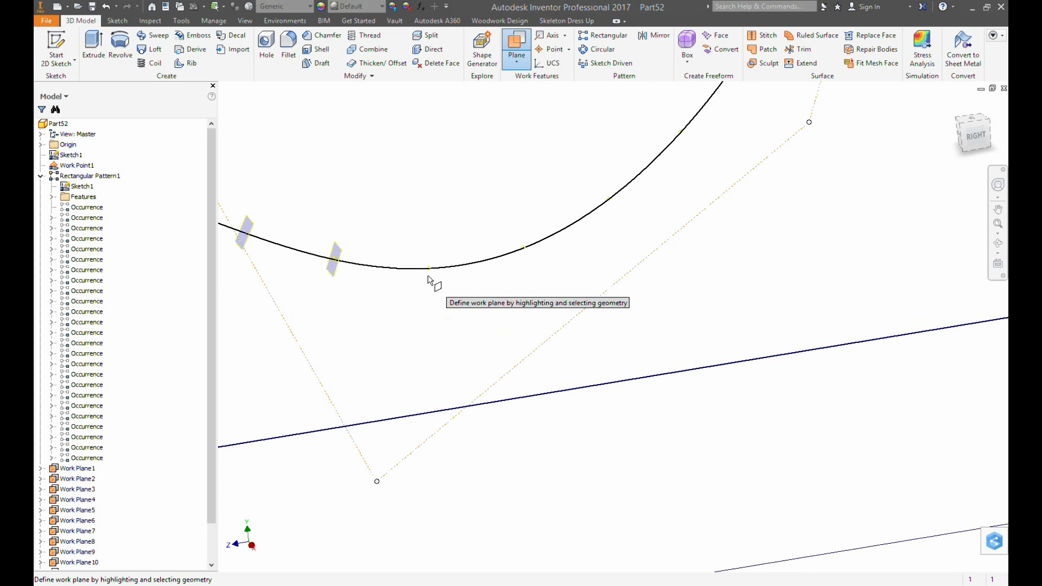
click(429, 268)
right_click(429, 269)
click(449, 335)
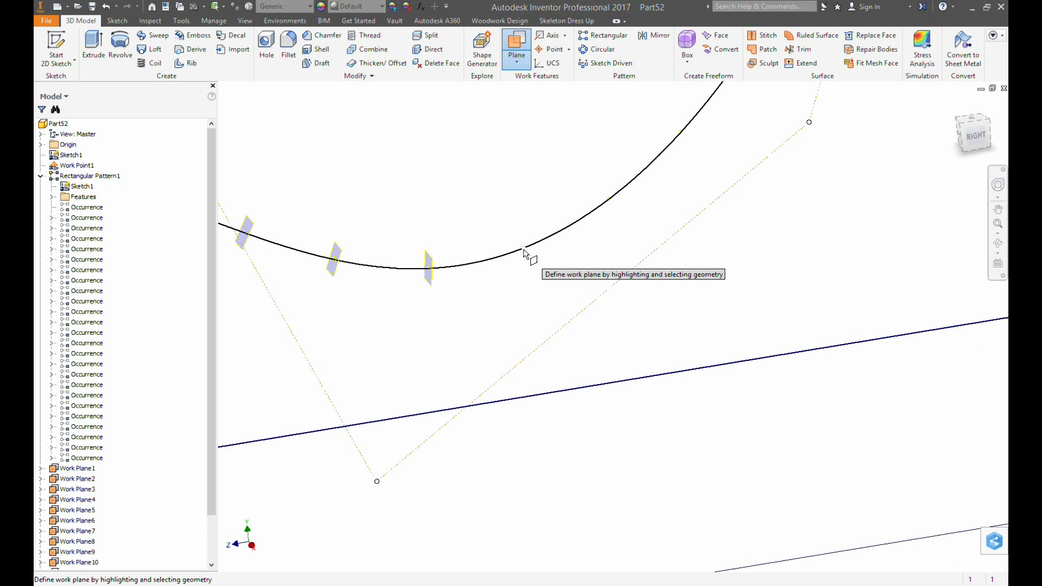
click(525, 251)
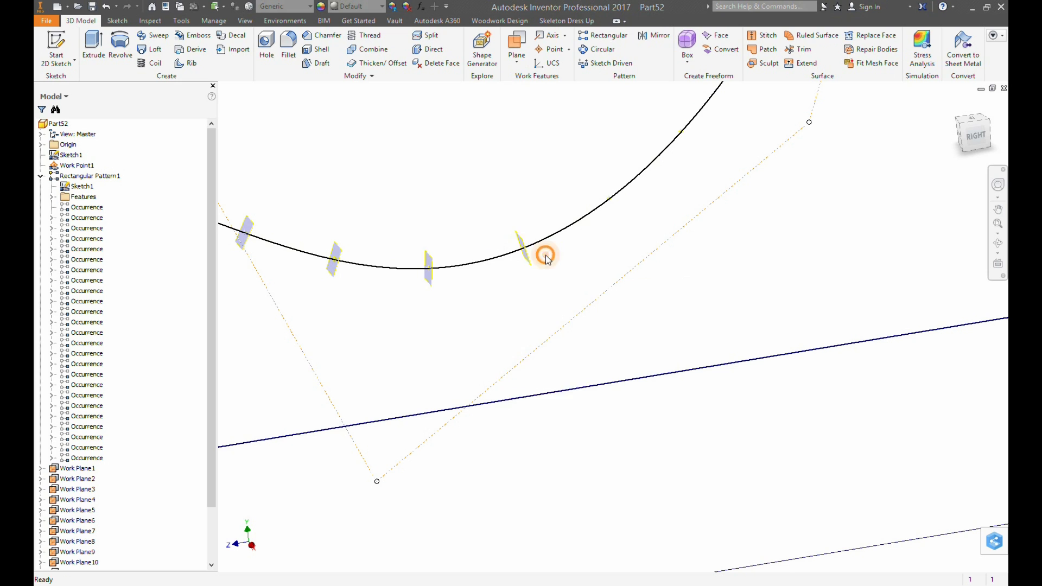
right_click(610, 201)
click(624, 210)
click(610, 201)
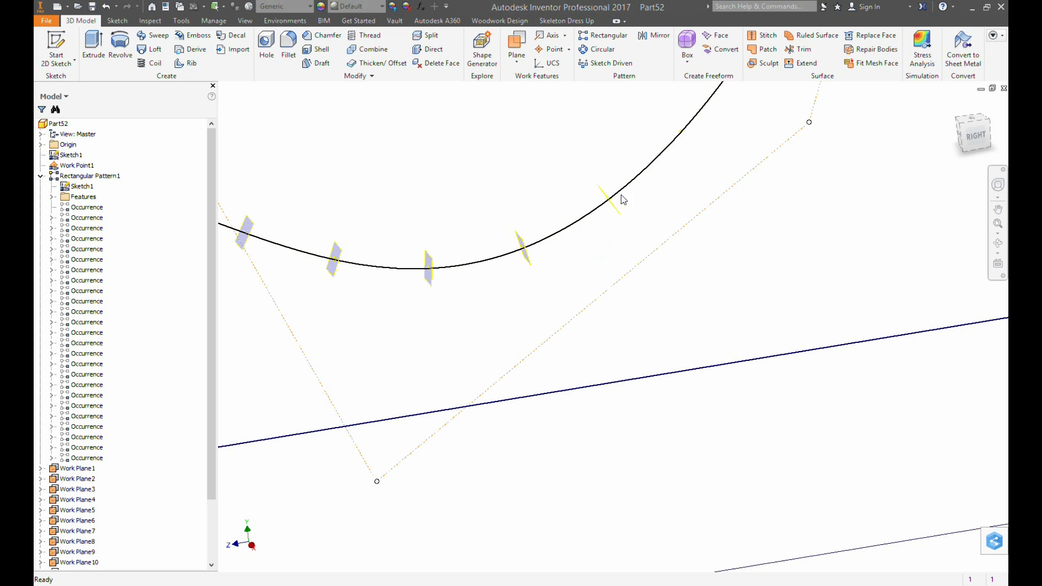
- Create work planes normal to the spline at the next two pattern points on the rising section
right_click(681, 134)
click(678, 181)
click(683, 133)
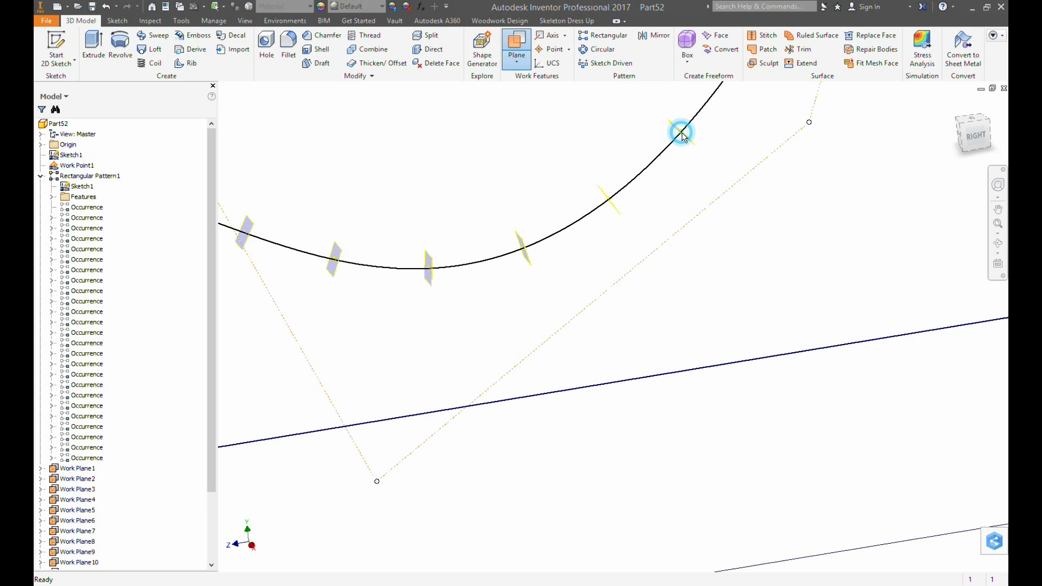
click(682, 133)
middle_drag(735, 106, 585, 321)
right_click(594, 269)
click(594, 323)
click(594, 270)
click(595, 272)
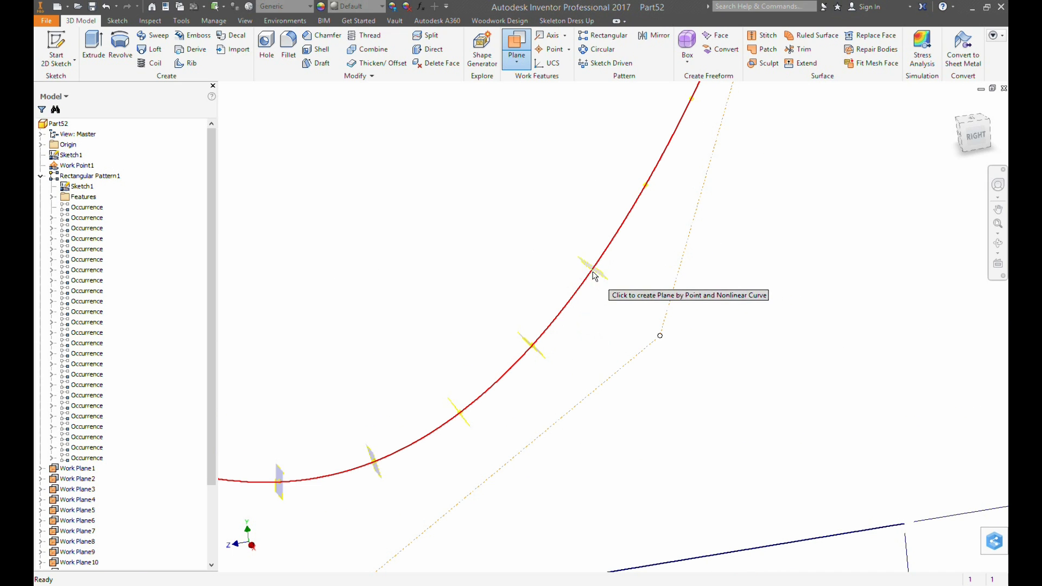
- Create work planes normal to the spline at the following three pattern points, up the steepening backrest section
right_click(644, 187)
click(649, 240)
click(644, 187)
click(646, 188)
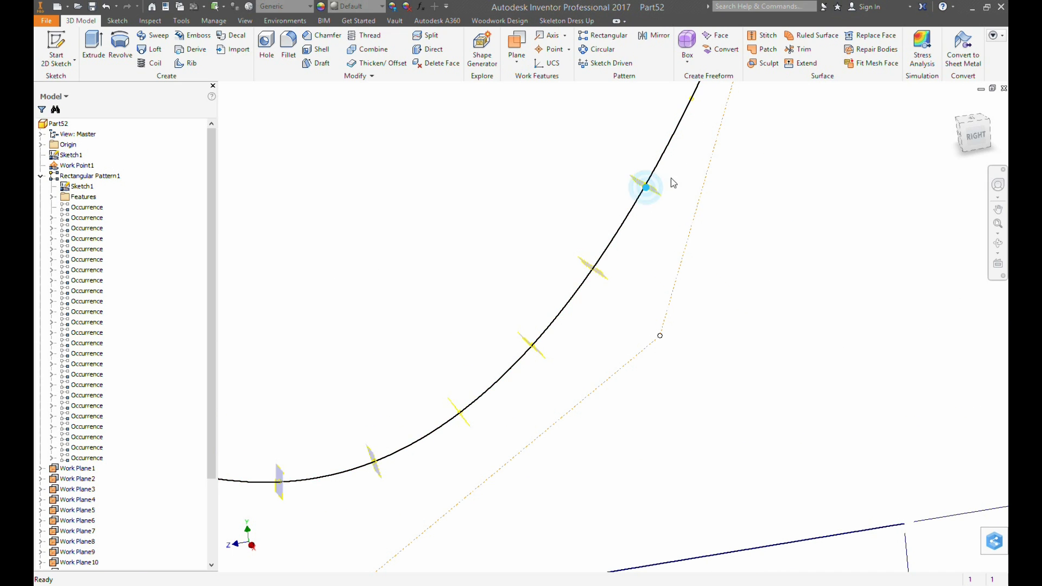
middle_drag(698, 106, 584, 296)
right_click(578, 288)
click(577, 341)
click(578, 290)
right_click(618, 204)
click(610, 259)
click(617, 203)
- Create work planes normal to the spline at two more pattern points on the upper backrest section
middle_drag(629, 180, 522, 317)
right_click(551, 249)
click(550, 301)
click(543, 300)
click(565, 205)
middle_drag(582, 155, 521, 274)
right_click(521, 274)
click(520, 325)
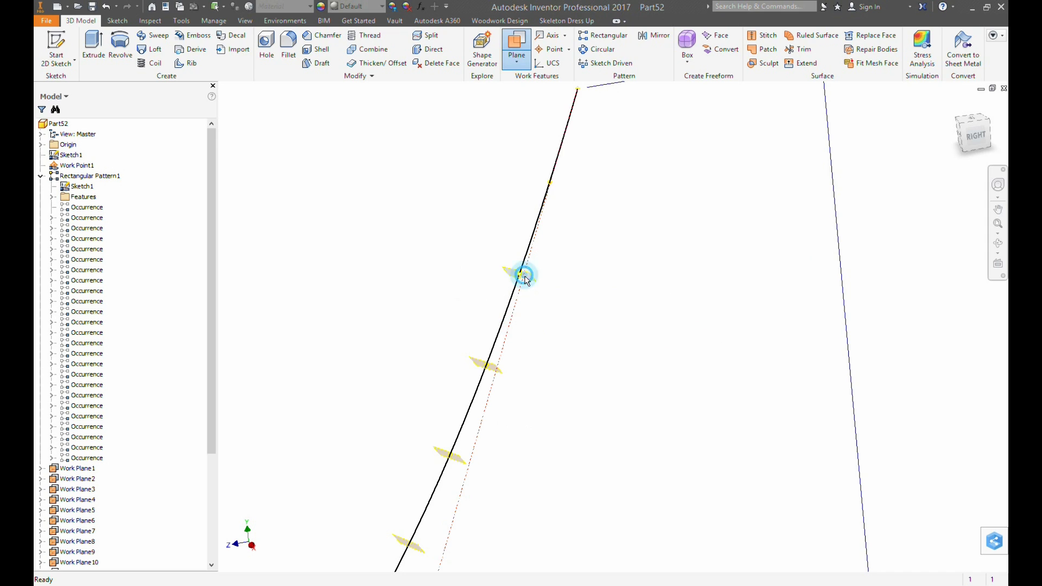
- Create work planes normal to the spline at the last two pattern points, ending at its upper endpoint
right_click(550, 184)
click(552, 235)
click(549, 185)
middle_drag(579, 93, 515, 232)
right_click(514, 228)
click(516, 281)
click(514, 228)
scroll(548, 278, up, 6)
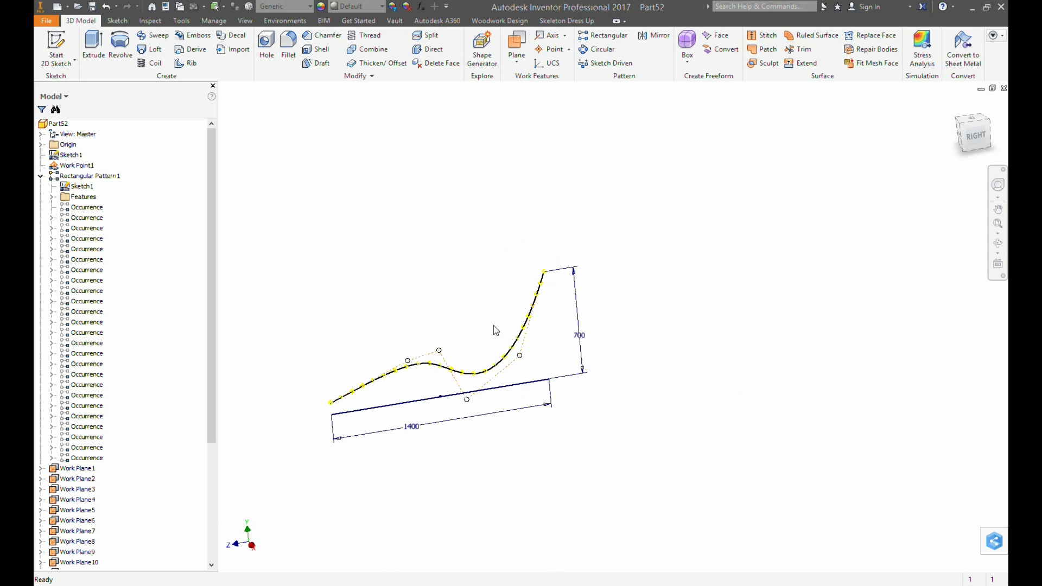
- Save the part in the Rib Chair folder under the file name Rib Chair
click(46, 21)
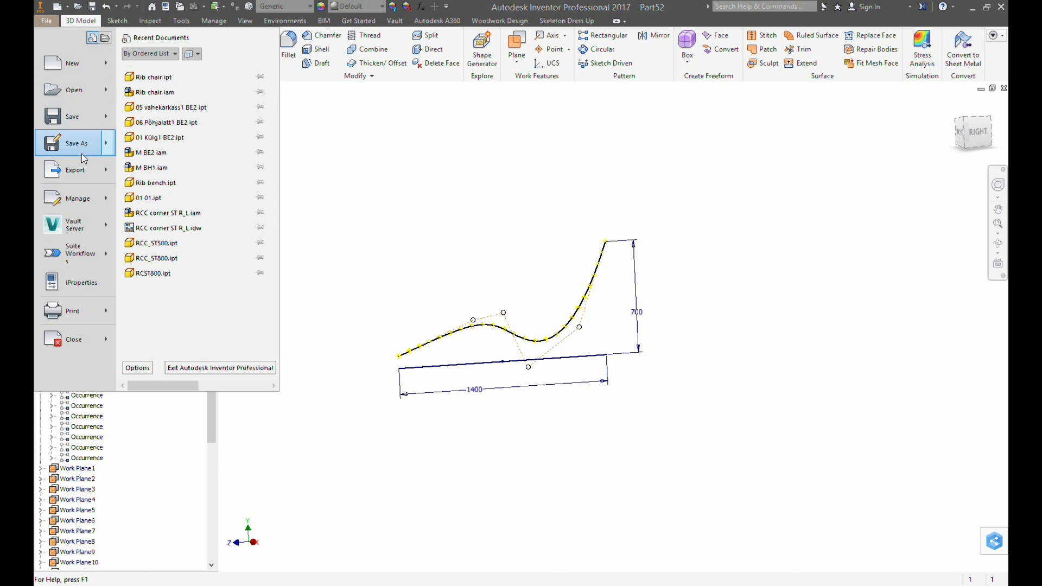
click(69, 144)
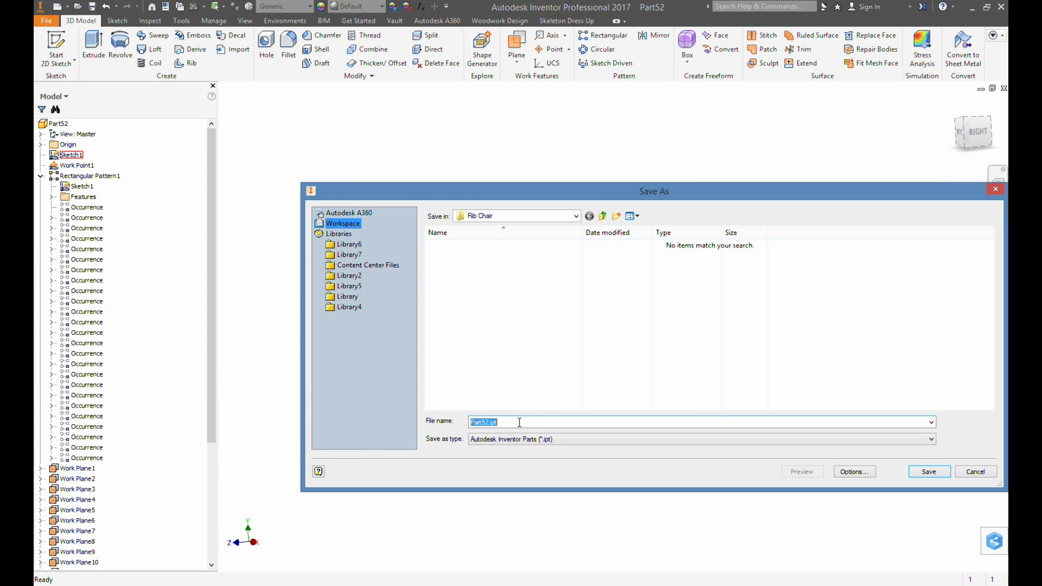
text(Rib Chair)
click(929, 472)
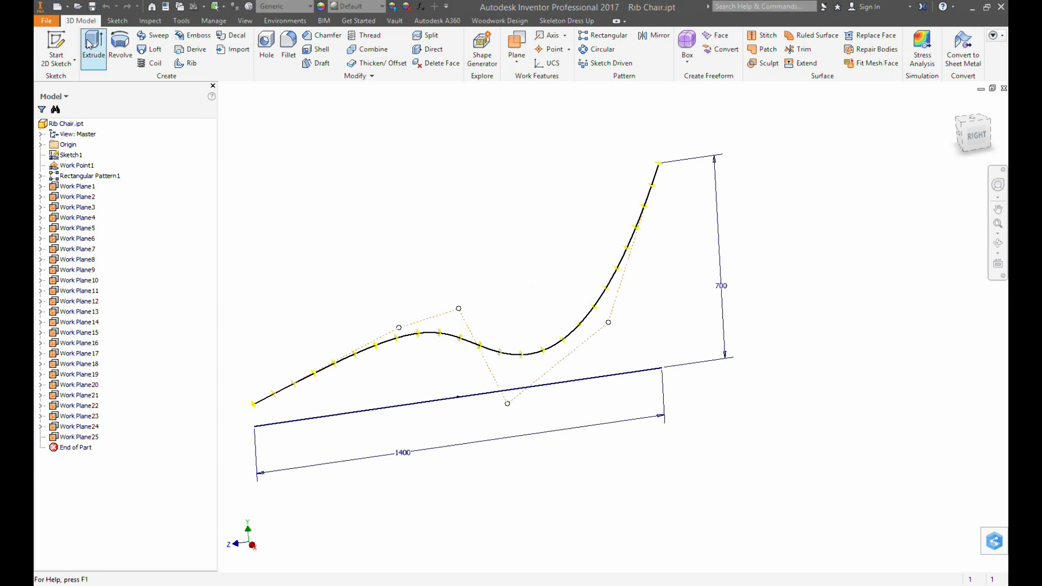
- Extrude the spline as a surface, symmetric to both sides, with a total distance of 600 mm
click(87, 43)
click(403, 338)
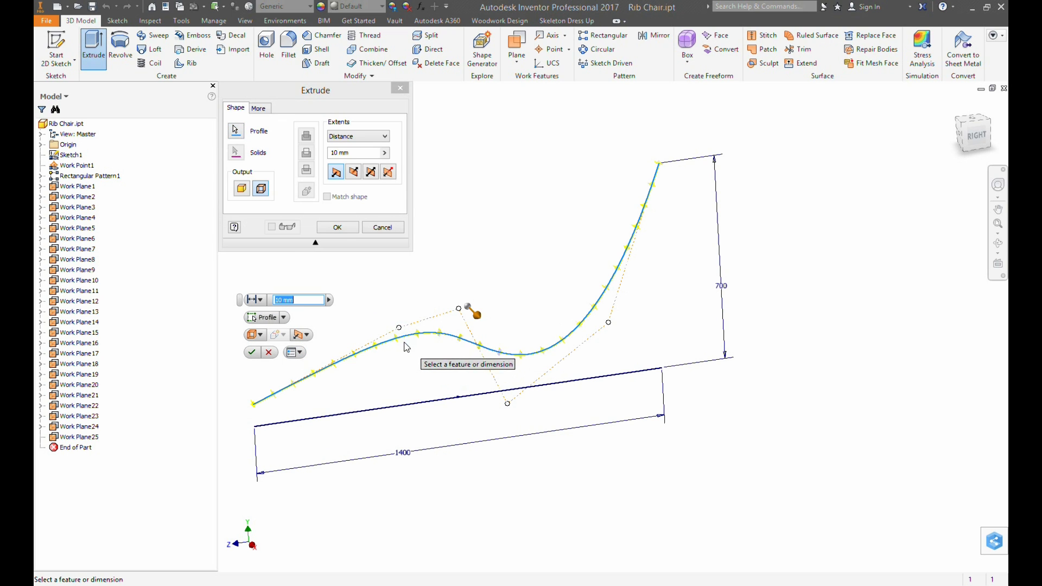
click(371, 172)
click(365, 152)
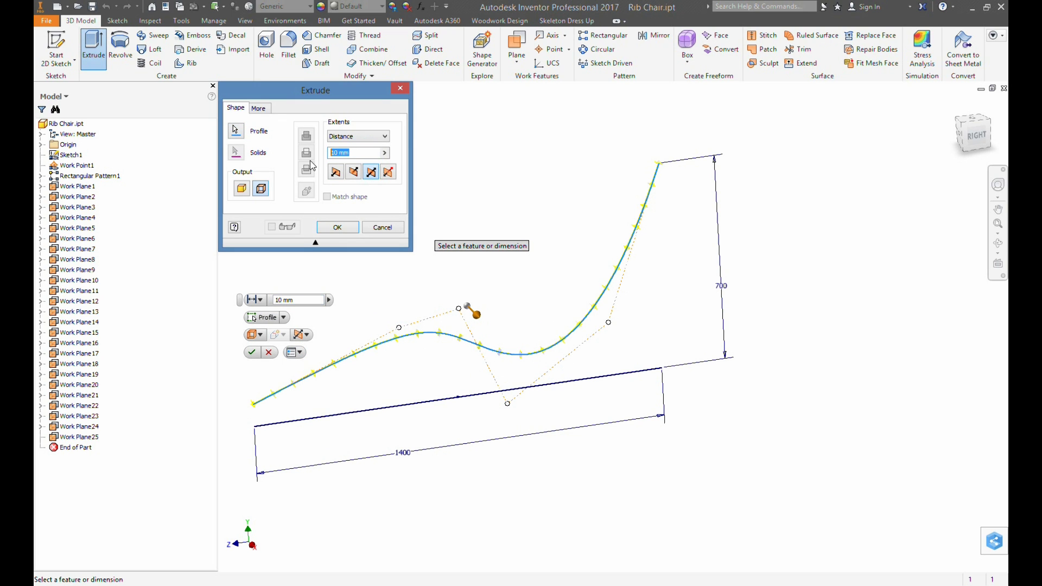
text(40)
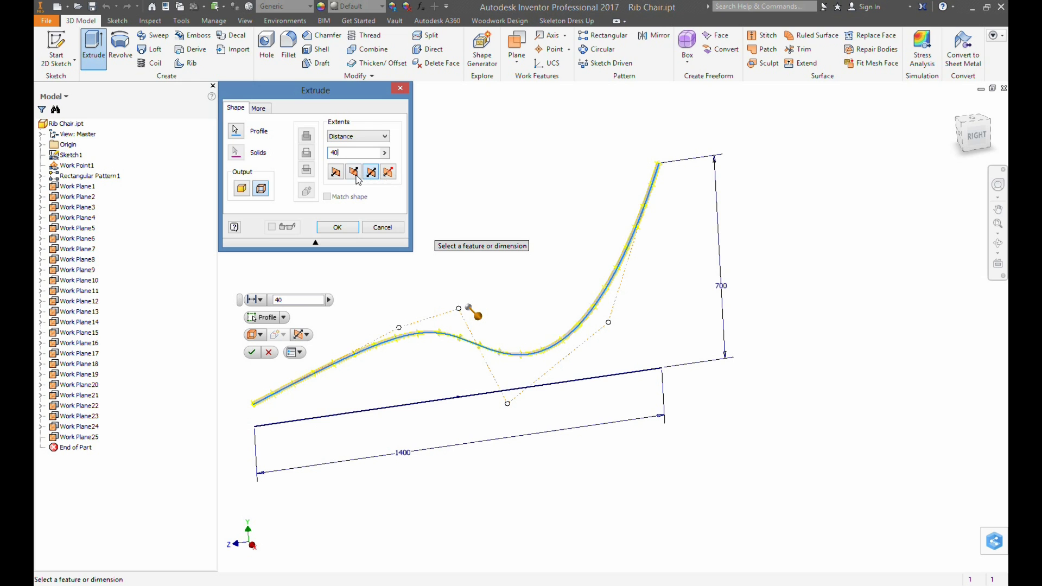
key(BackSpace)
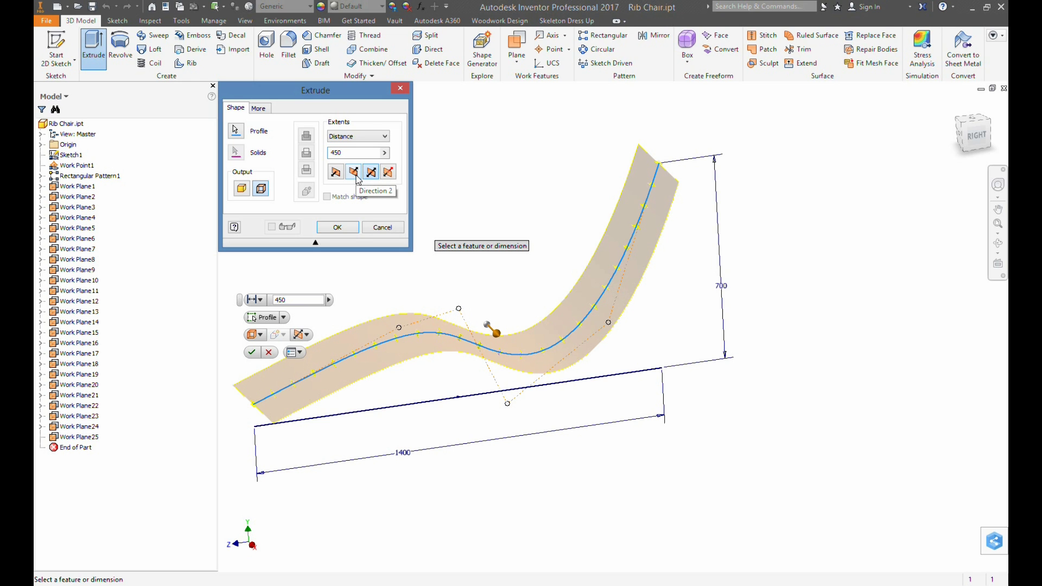
text(600)
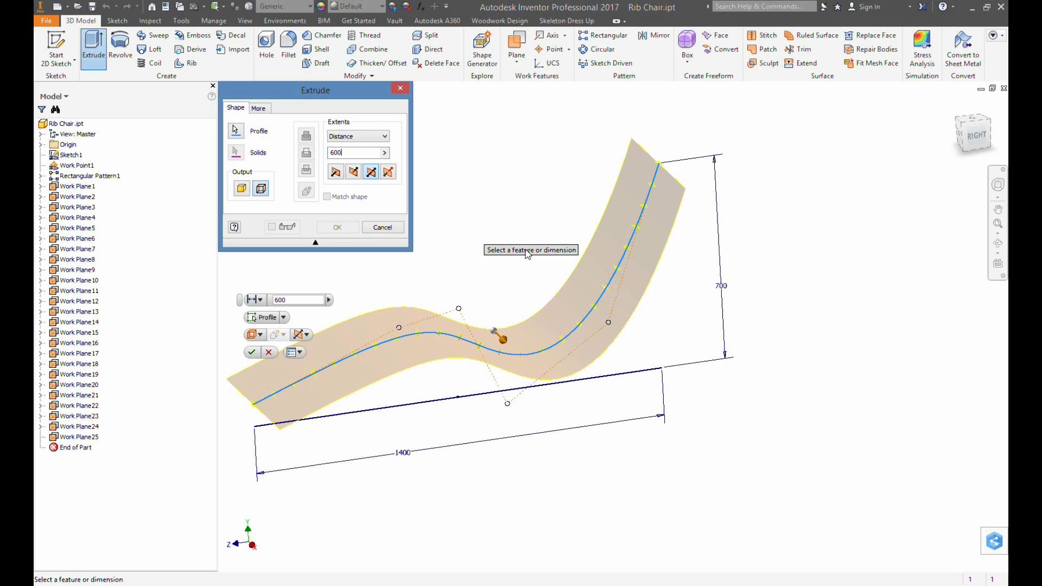
shift+middle_drag(531, 277, 477, 264)
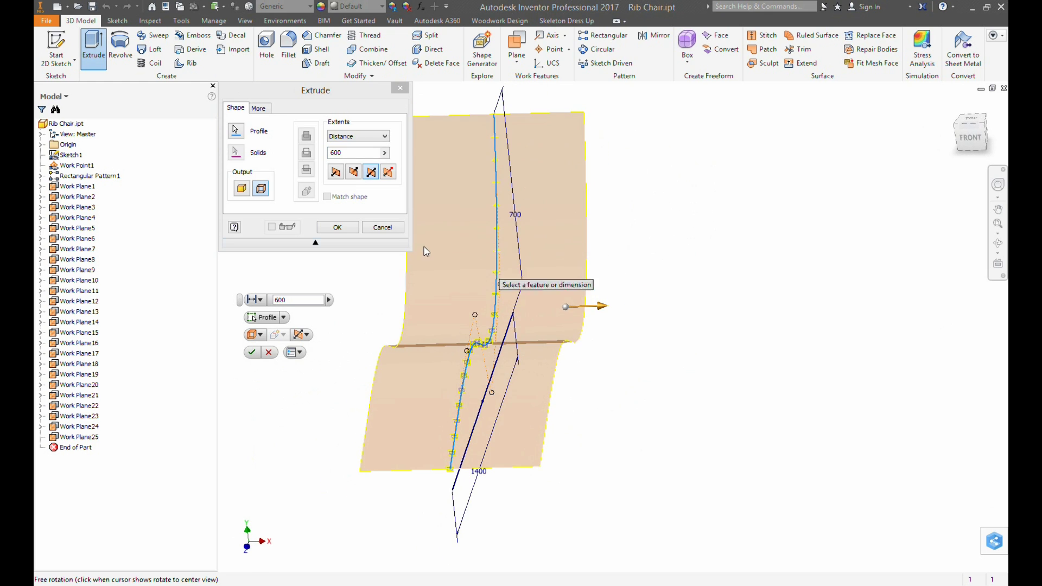
click(342, 232)
- Convert the extruded surface to a freeform body with 6 faces in length and 3 in width, uniformly spaced
shift+middle_drag(416, 274, 544, 380)
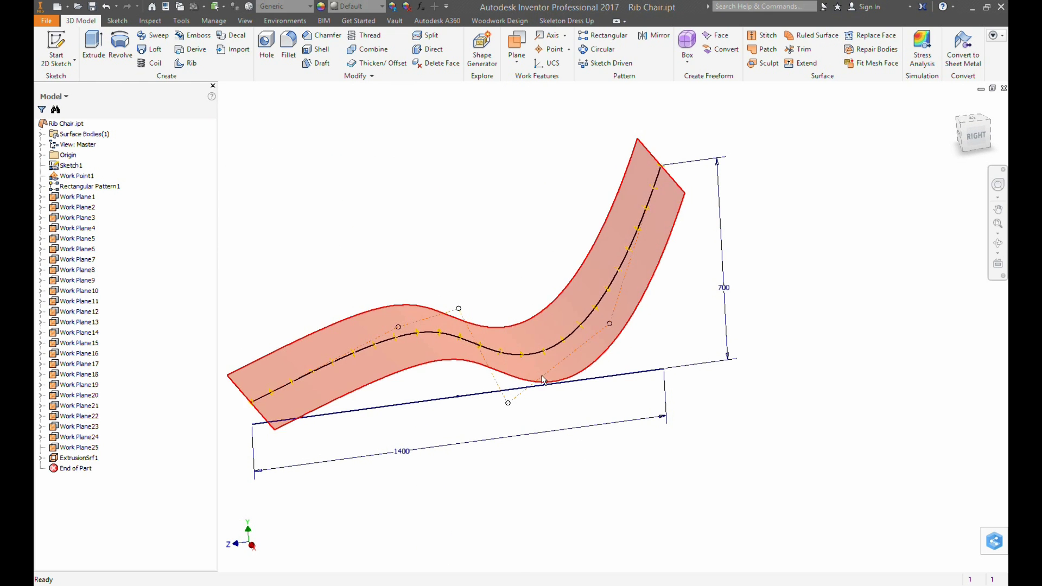
click(726, 52)
click(641, 147)
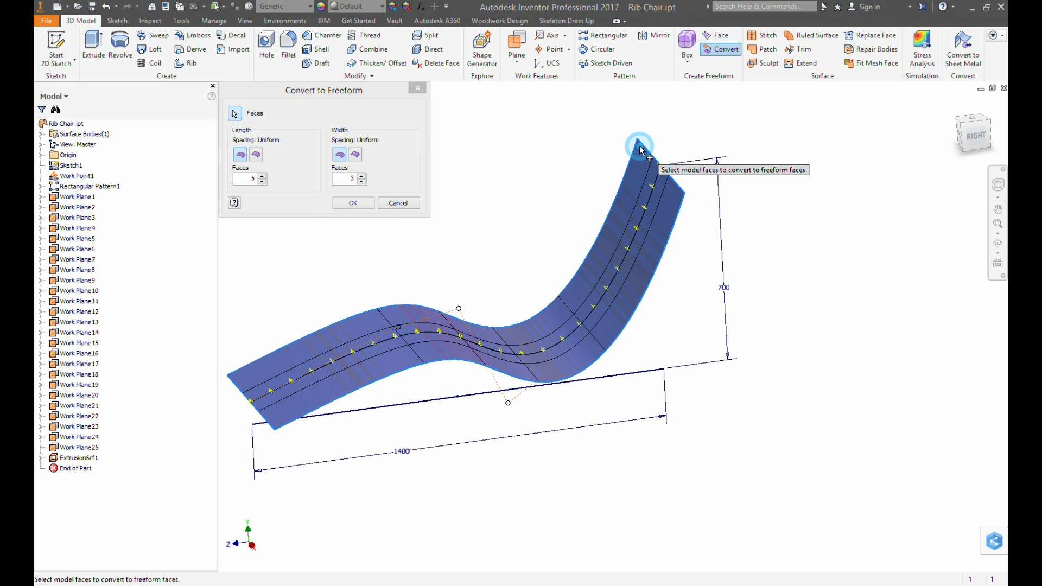
shift+middle_drag(467, 230, 486, 244)
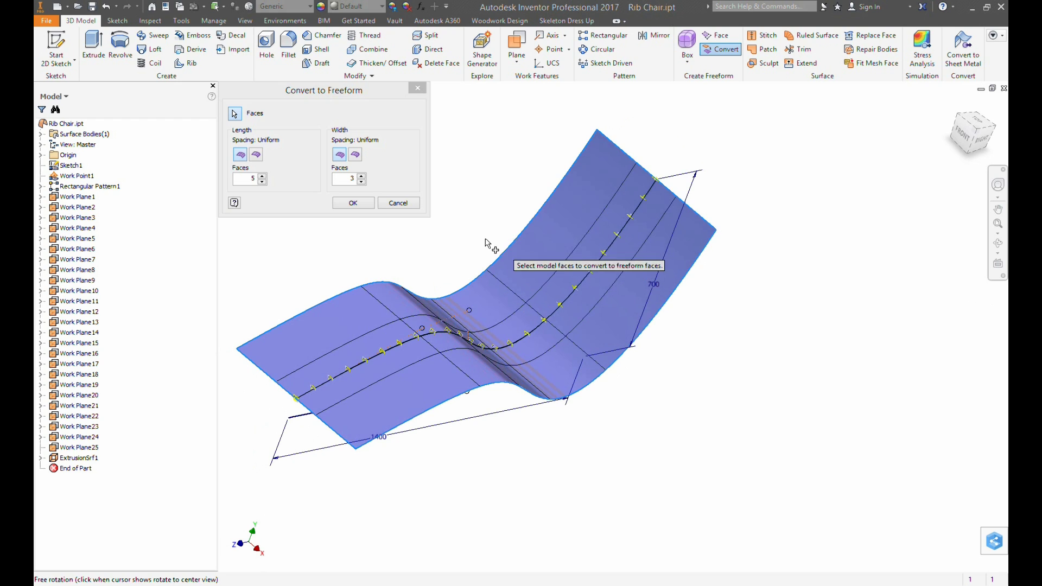
click(262, 176)
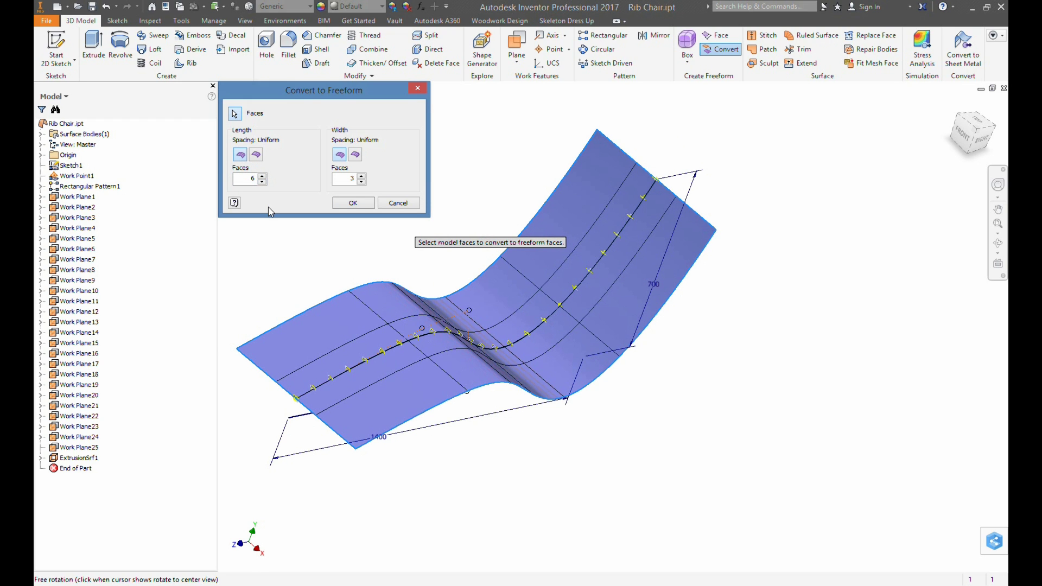
double_click(249, 178)
mouse_move(362, 234)
shift+middle_down()
mouse_move(368, 267)
mouse_move(362, 252)
shift+middle_up()
click(353, 203)
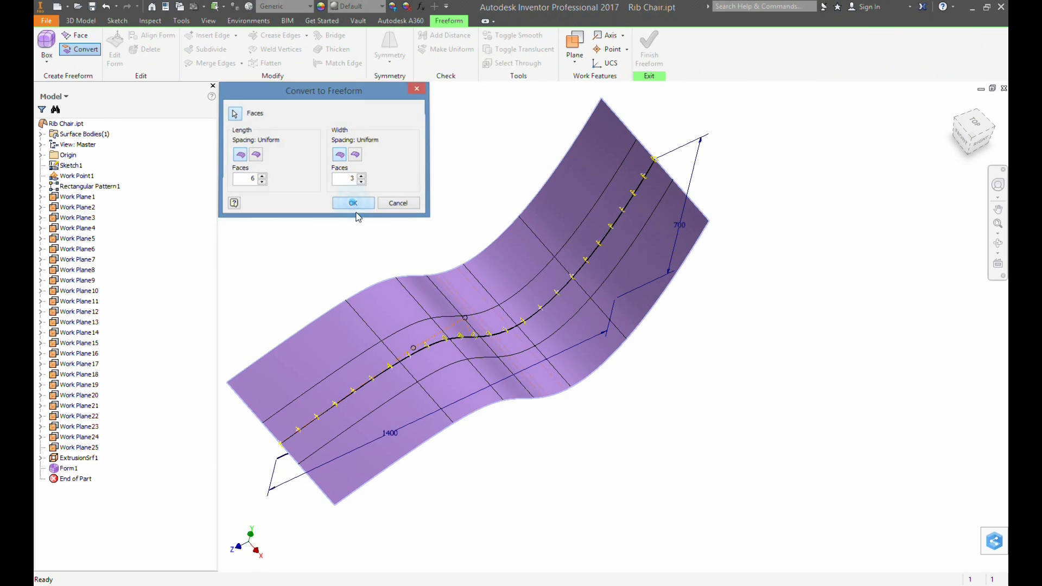
- Thicken the freeform body by 30 mm with sharp edges in the normal direction
drag(401, 262, 482, 87)
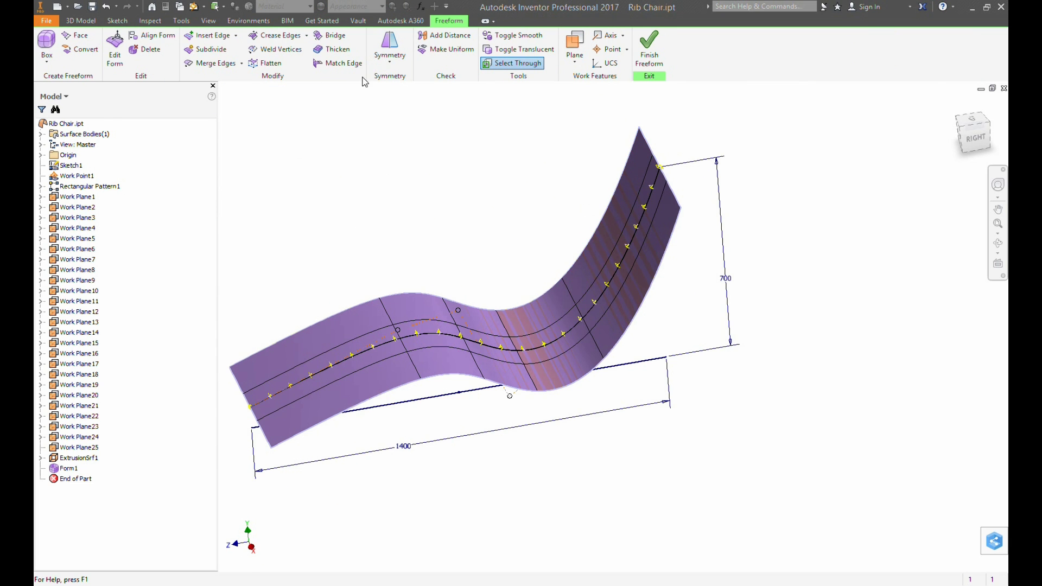
click(333, 51)
click(404, 317)
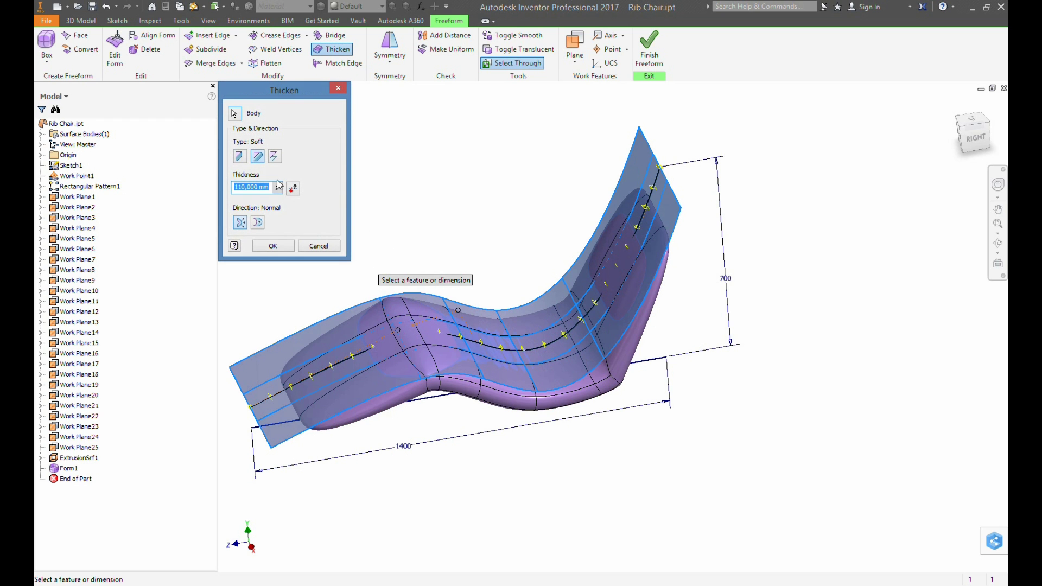
click(275, 159)
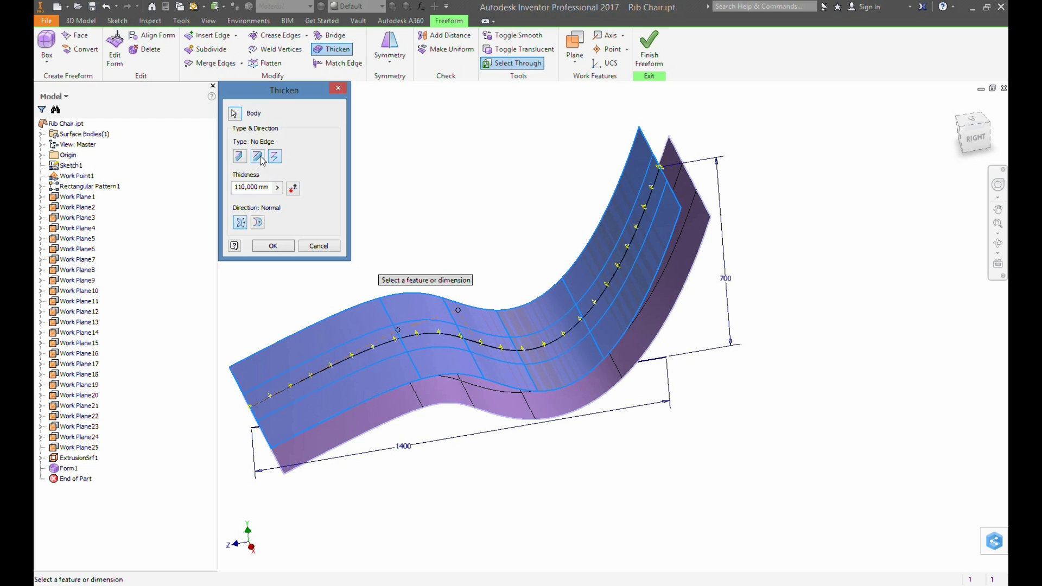
click(239, 156)
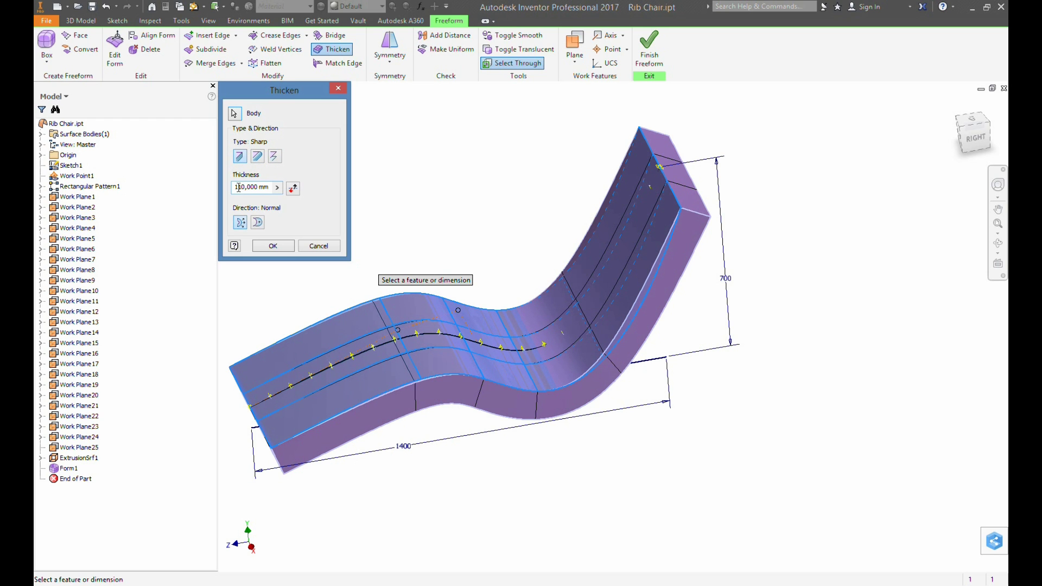
text(20)
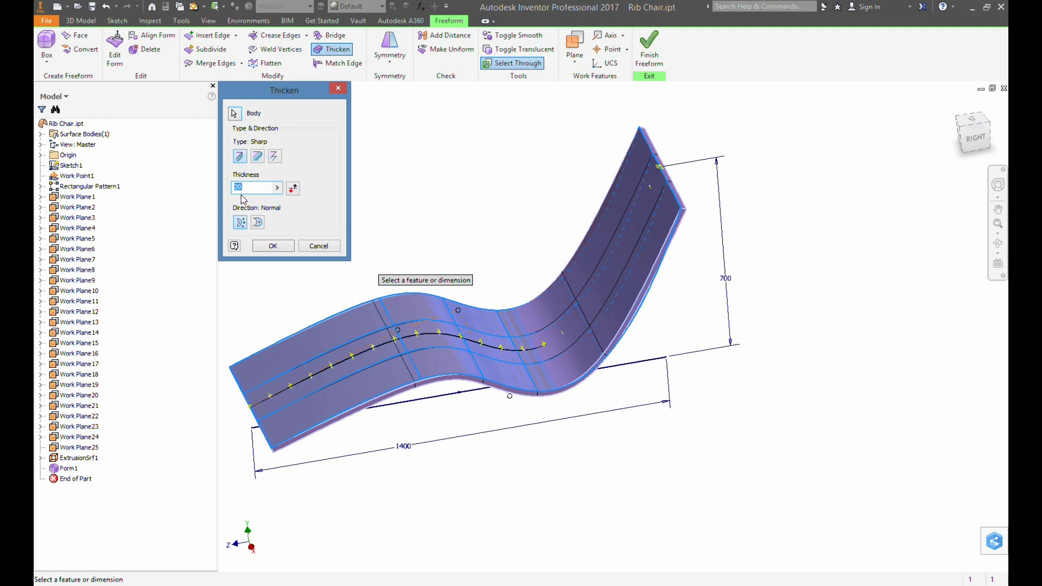
click(274, 246)
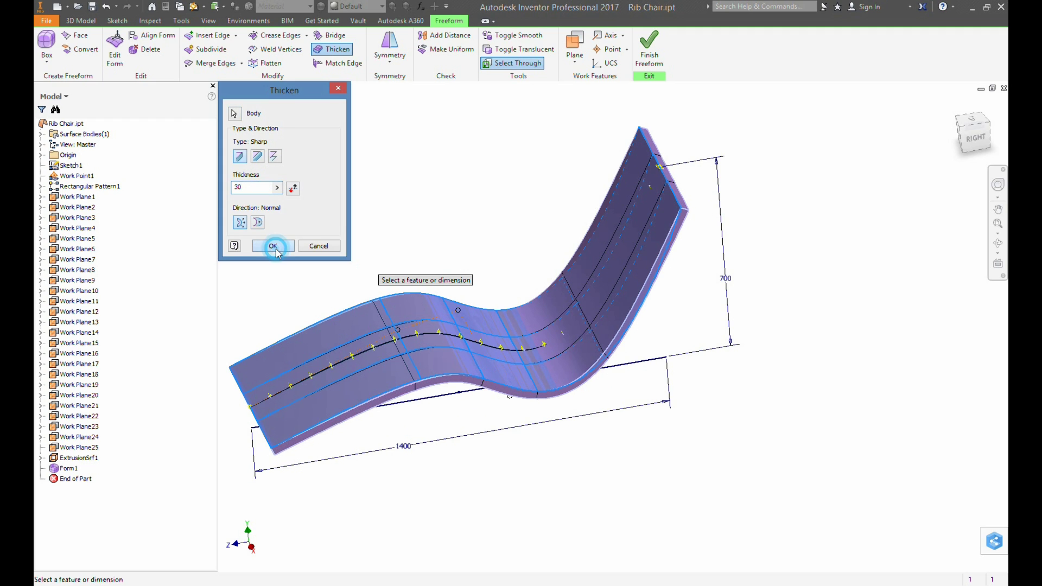
- Apply freeform symmetry across the chair's width, using the two outer faces on the front of the backrest as the mirrored sides
shift+middle_drag(480, 302, 502, 280)
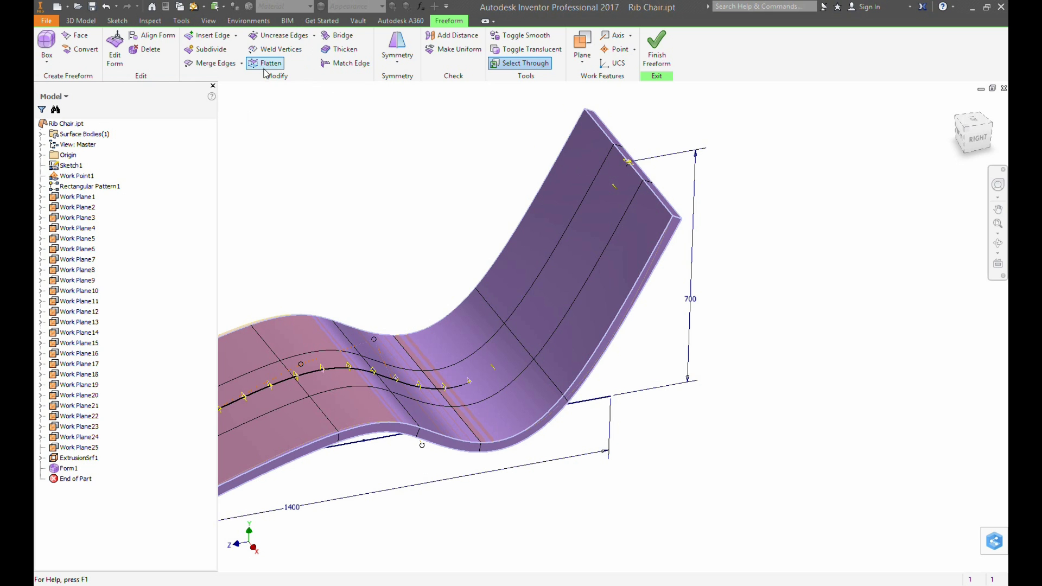
click(394, 45)
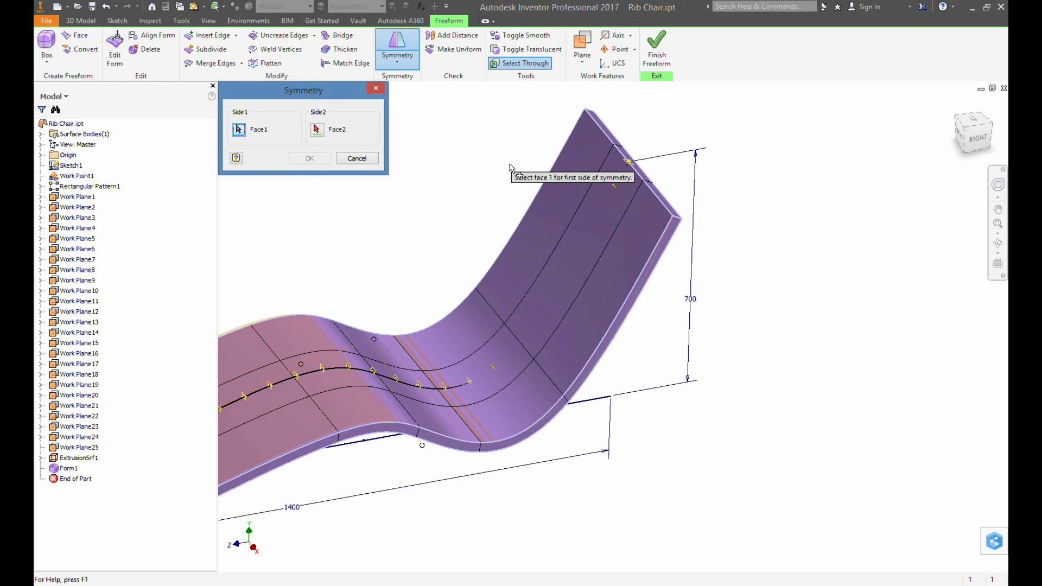
click(609, 225)
click(577, 214)
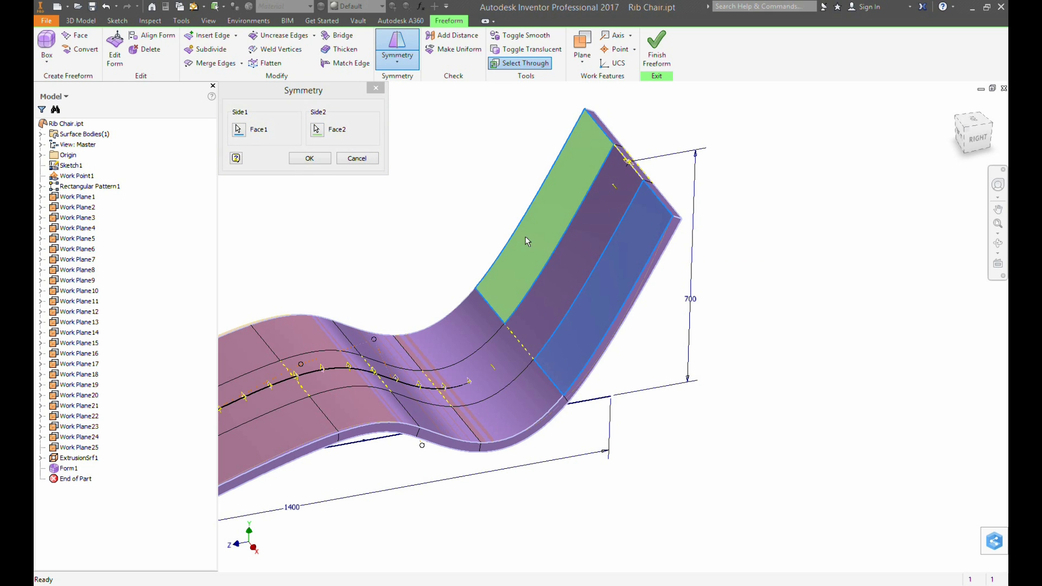
click(308, 158)
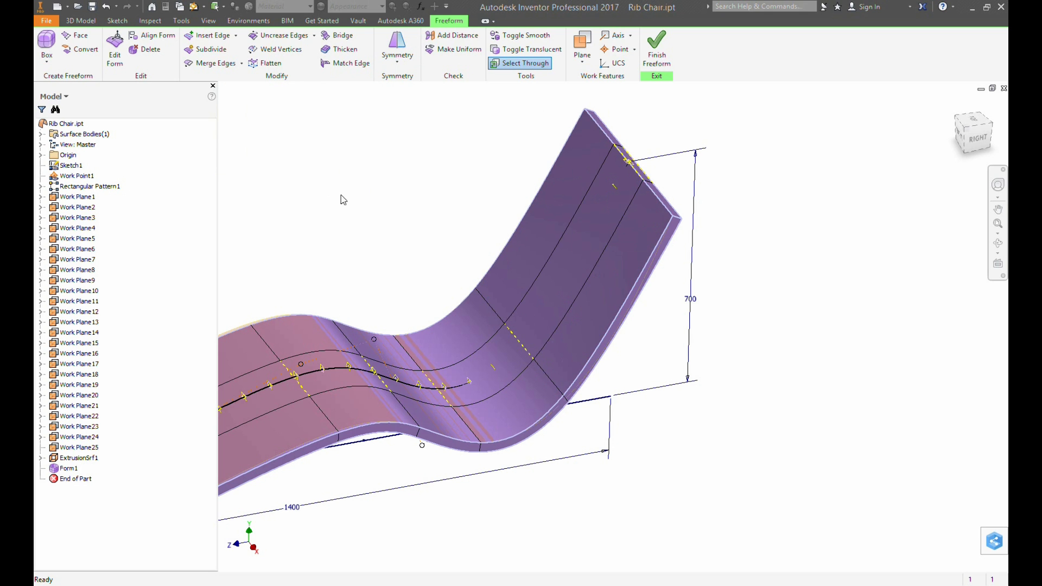
- Edit the form by moving the middle underside face below the hump down about 98 mm and lowering the one under the seat dip
scroll(434, 260, up, 3)
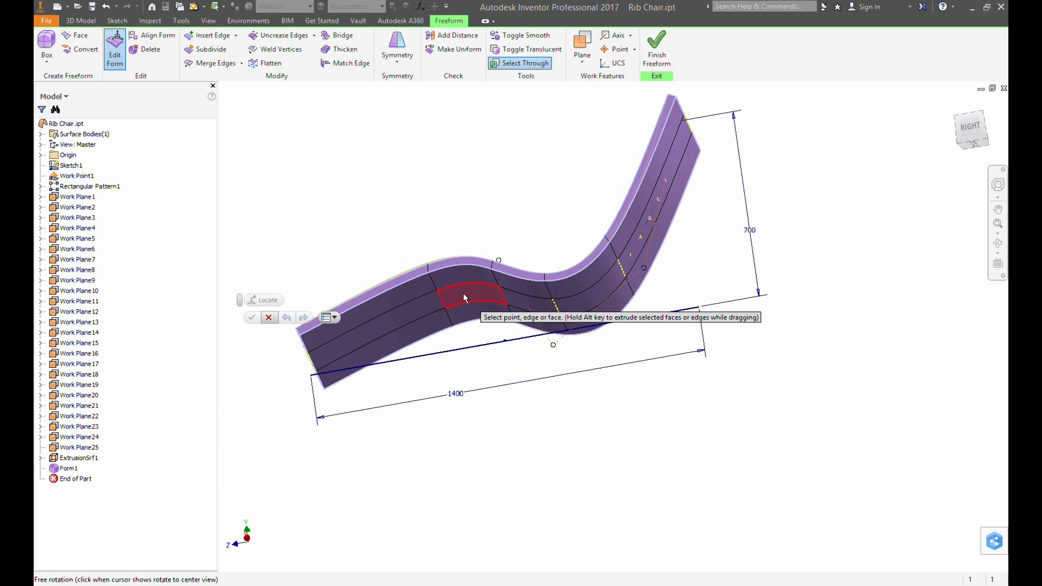
click(464, 293)
shift+middle_drag(466, 259, 462, 289)
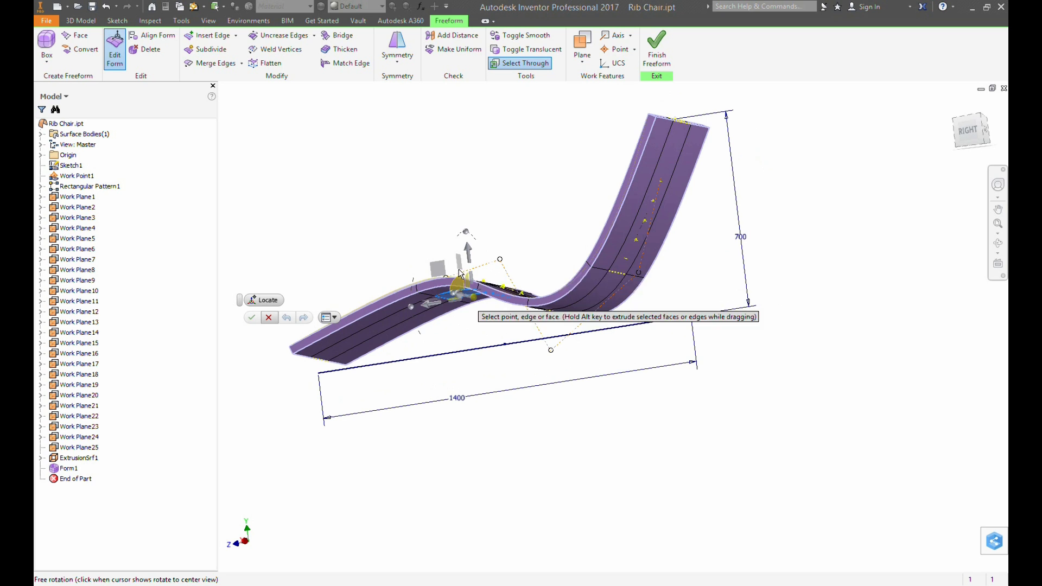
drag(469, 252, 474, 262)
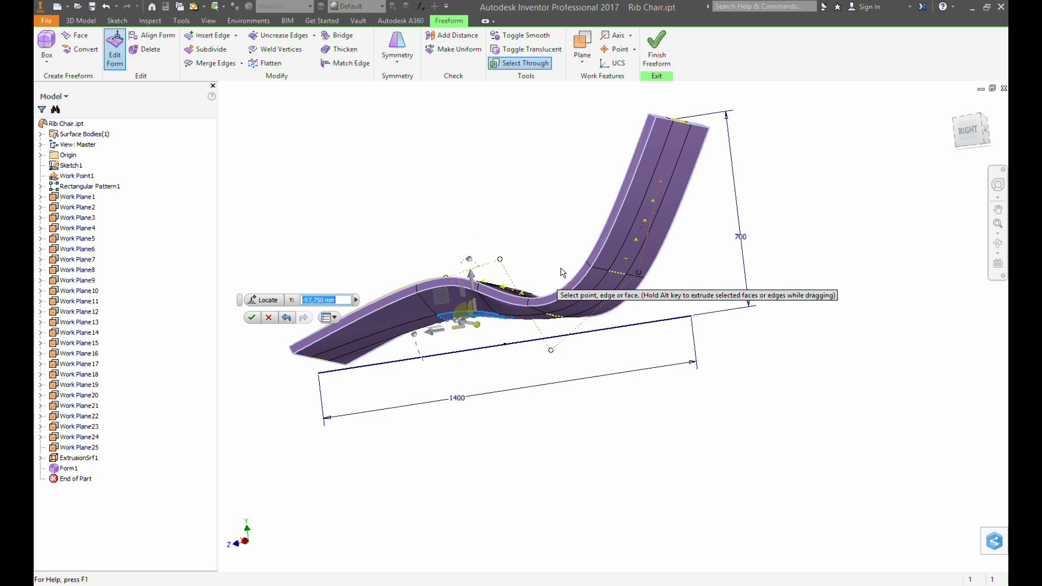
click(604, 293)
drag(579, 248, 595, 275)
- Move the backrest's rear middle face back about 78 mm in Z and its front middle face back about 67 mm
click(653, 221)
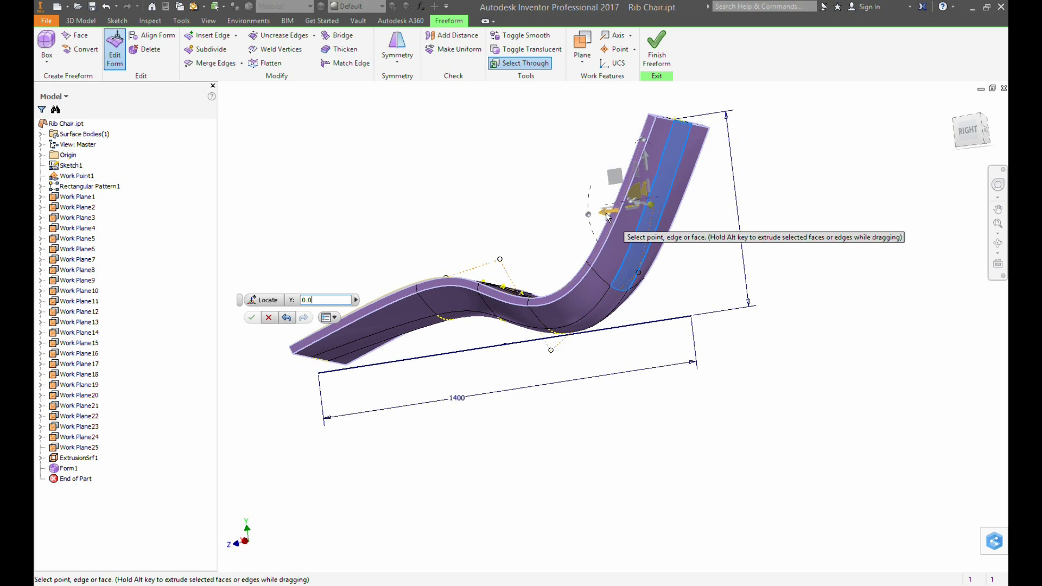
drag(607, 211, 625, 213)
shift+middle_drag(665, 255, 722, 307)
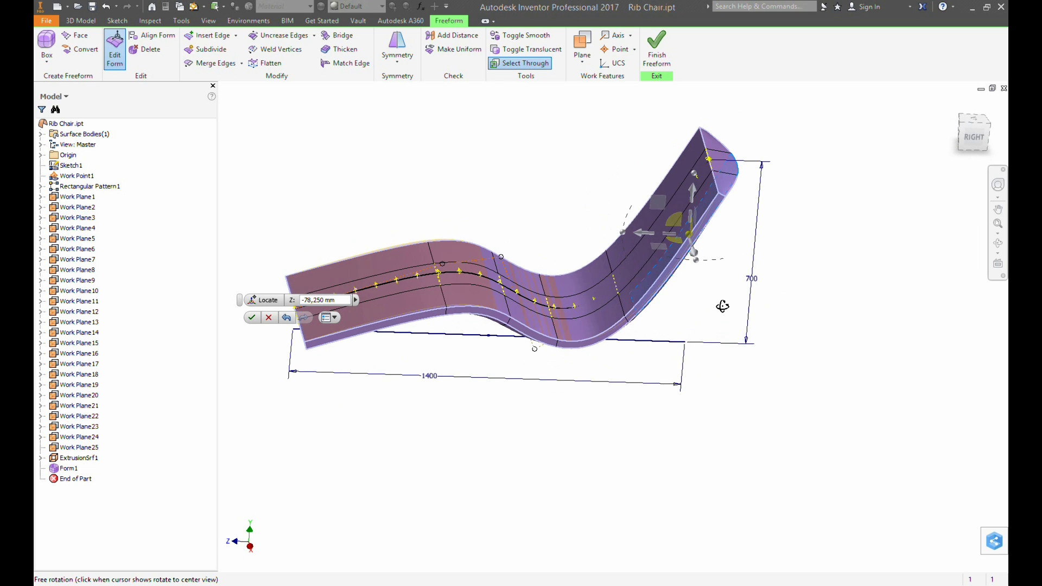
drag(616, 223, 633, 222)
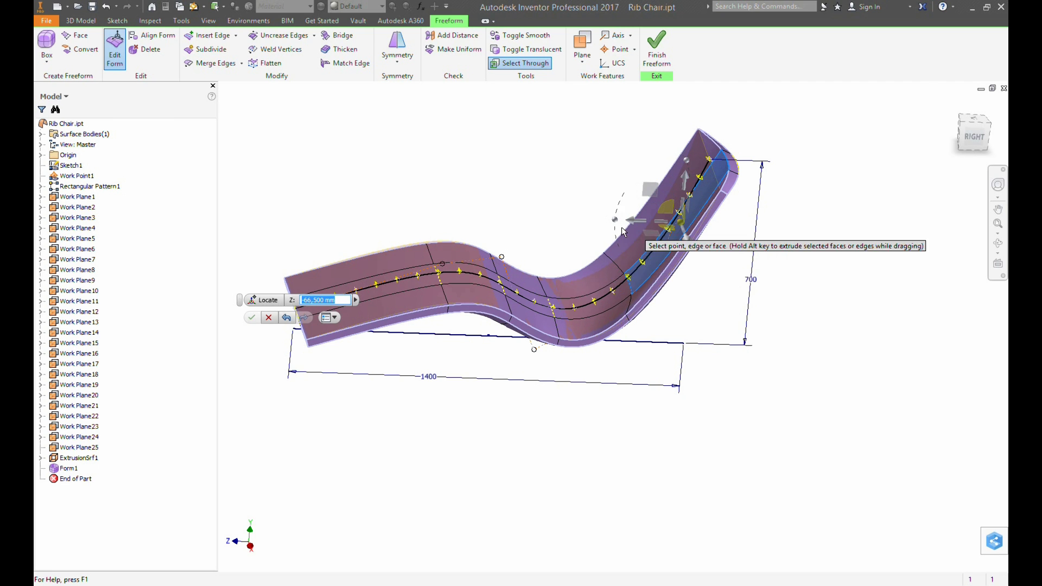
- Move the middle upper face of the seat dip down about 48 mm in Y
mouse_move(565, 295)
shift+middle_down()
mouse_move(531, 324)
mouse_move(560, 303)
shift+middle_up()
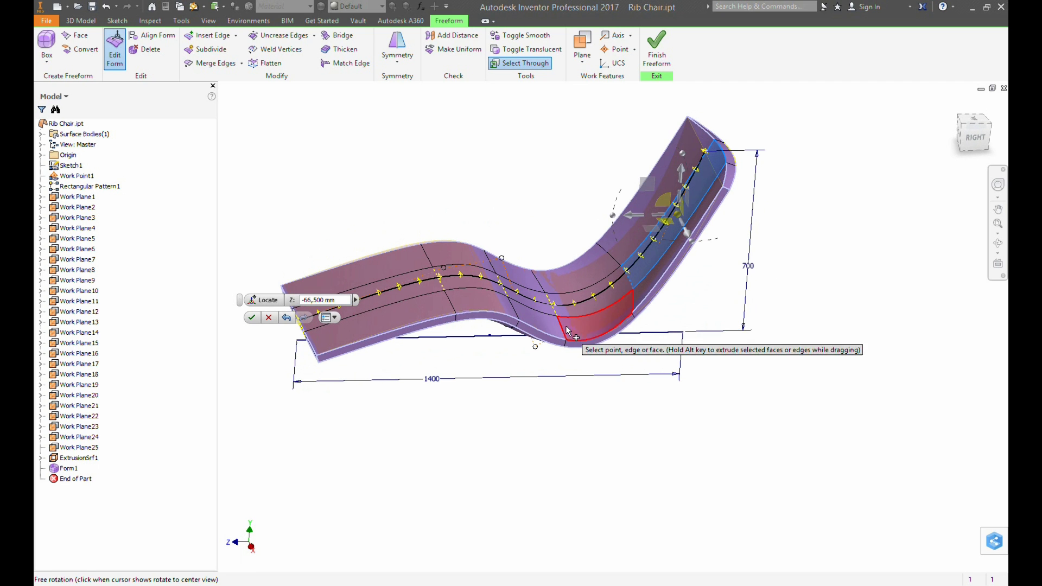
click(580, 304)
drag(594, 254, 605, 272)
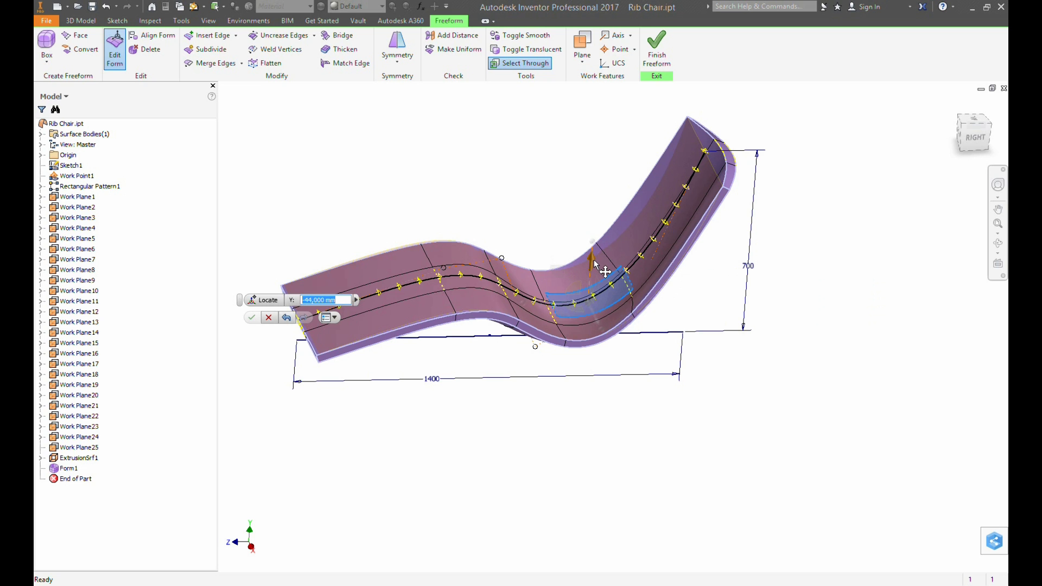
shift+middle_drag(504, 296, 524, 261)
shift+middle_drag(595, 297, 530, 252)
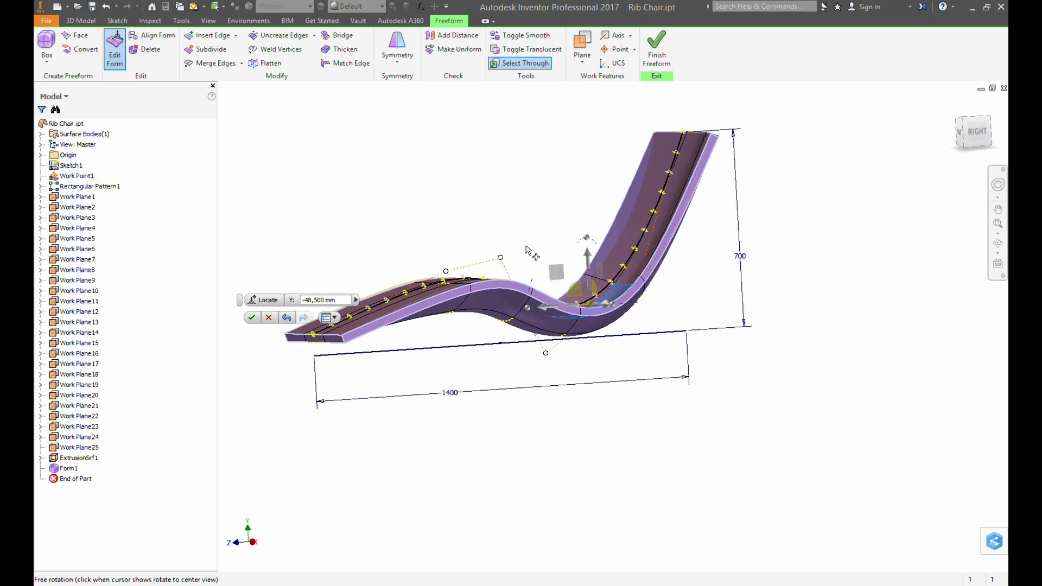
- Uncrease the chair's upper side edges along the full length from the backrest to the front end
click(285, 43)
scroll(683, 201, up, 3)
click(703, 214)
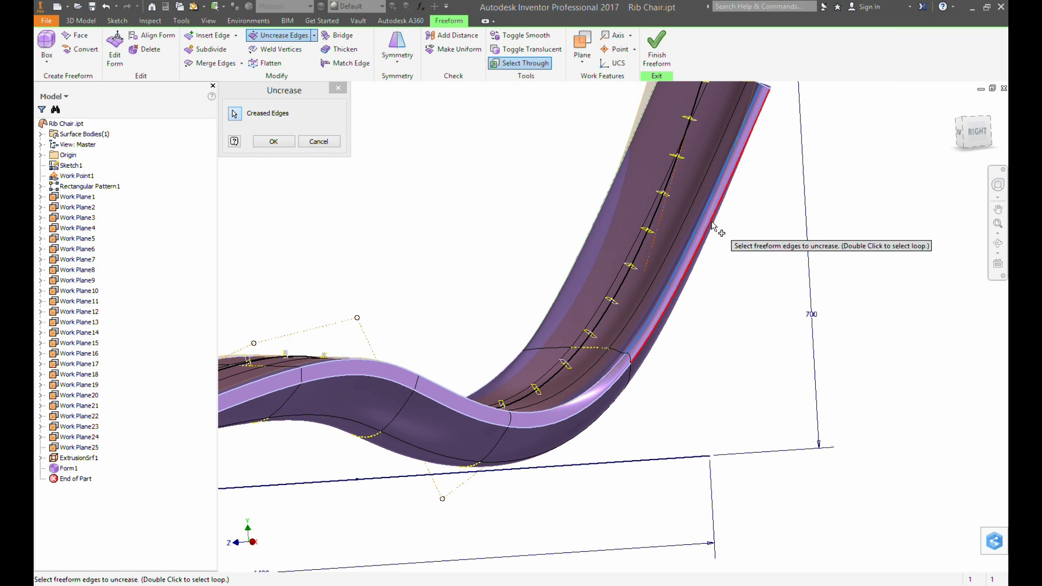
click(521, 415)
click(493, 410)
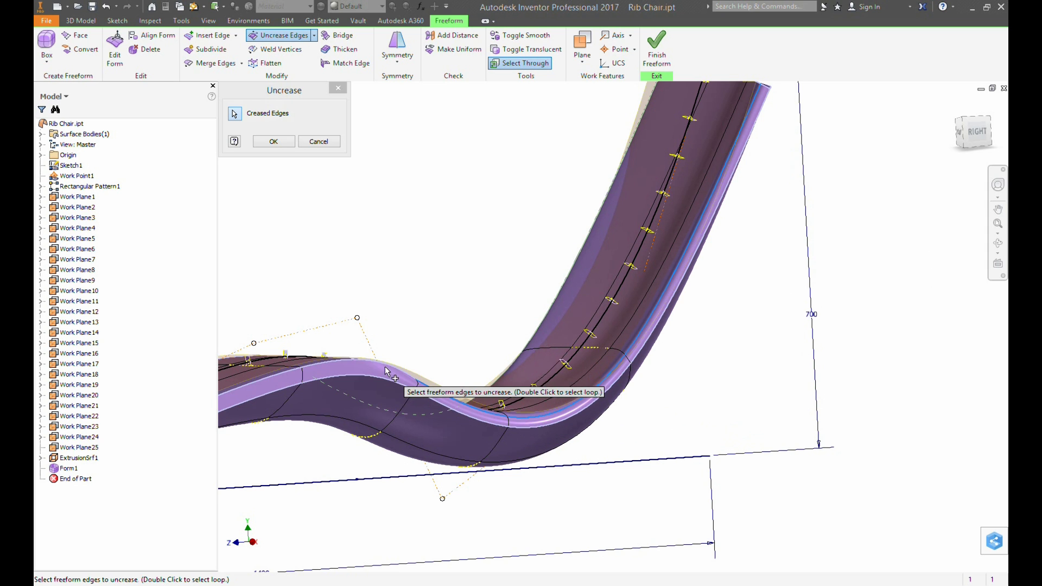
click(386, 370)
middle_drag(302, 407, 546, 367)
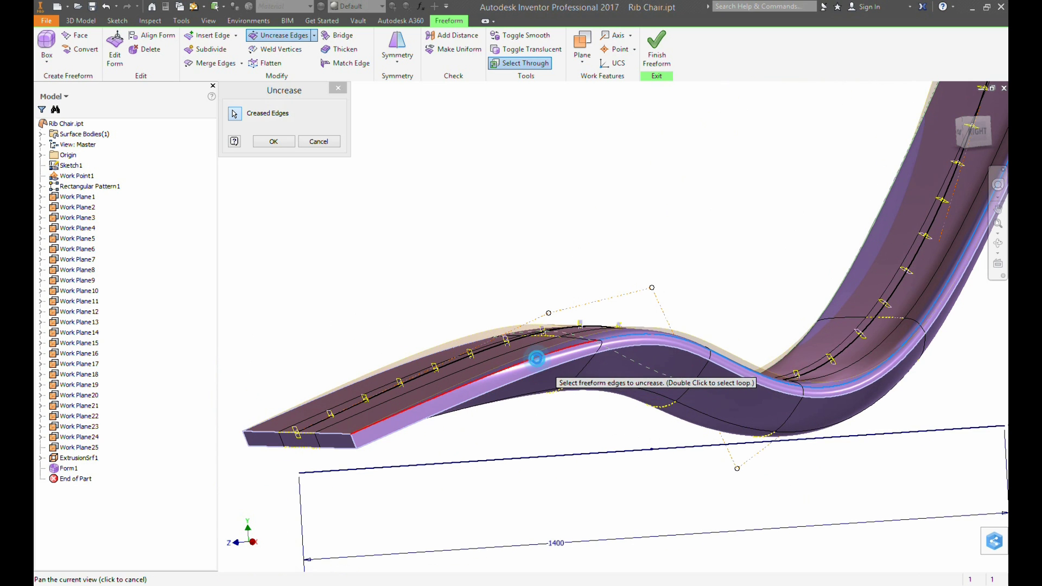
click(537, 358)
click(274, 141)
shift+middle_drag(517, 302, 801, 196)
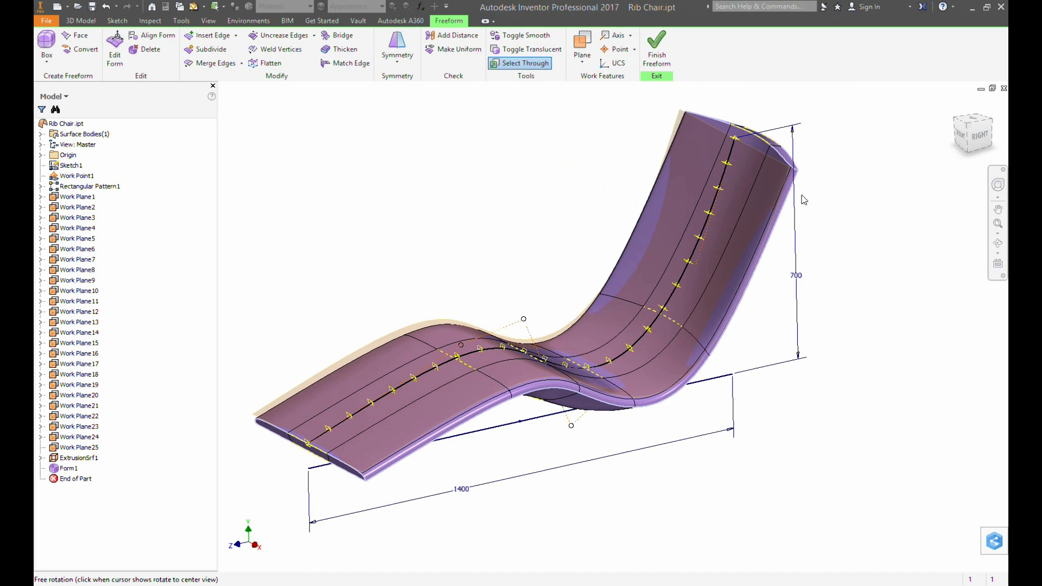
- Raise the middle of the backrest's top edge in Y and pull its top outer corner inward in X
scroll(770, 138, down, 3)
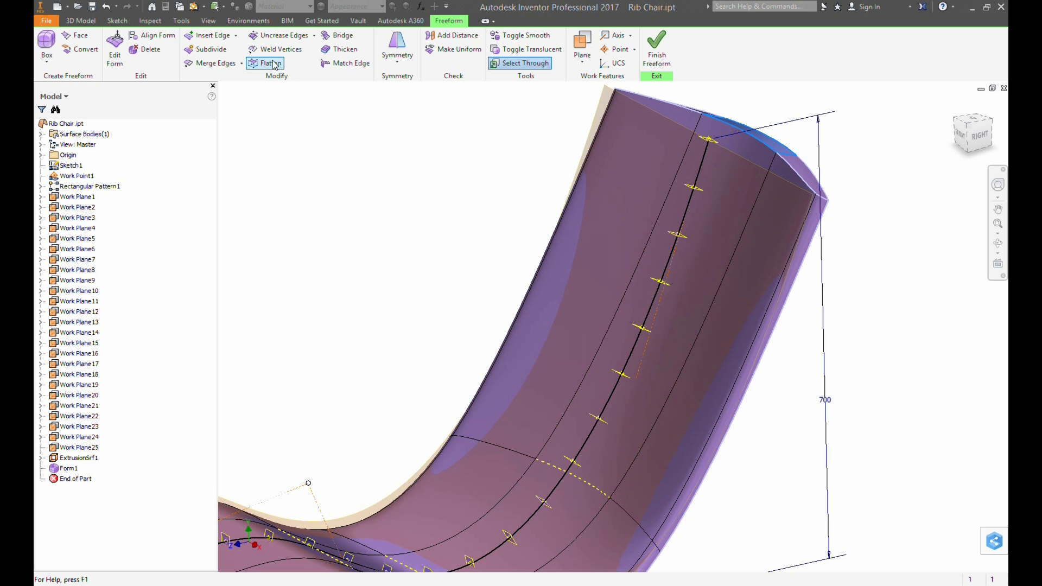
click(120, 42)
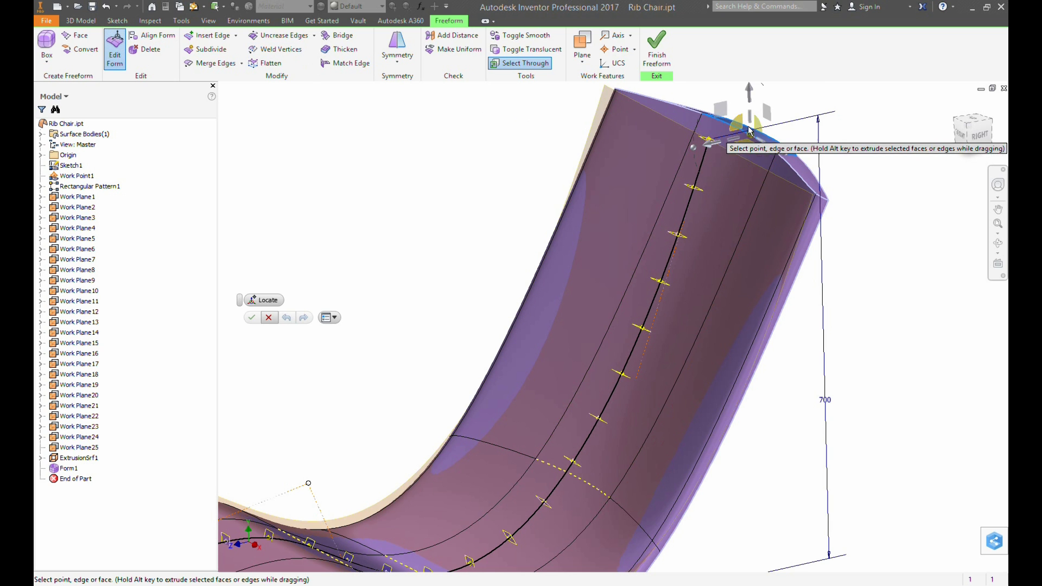
drag(753, 76, 756, 56)
scroll(867, 220, up, 5)
mouse_move(867, 221)
shift+middle_down()
mouse_move(840, 235)
mouse_move(889, 226)
mouse_move(895, 249)
mouse_move(875, 227)
shift+middle_up()
click(870, 223)
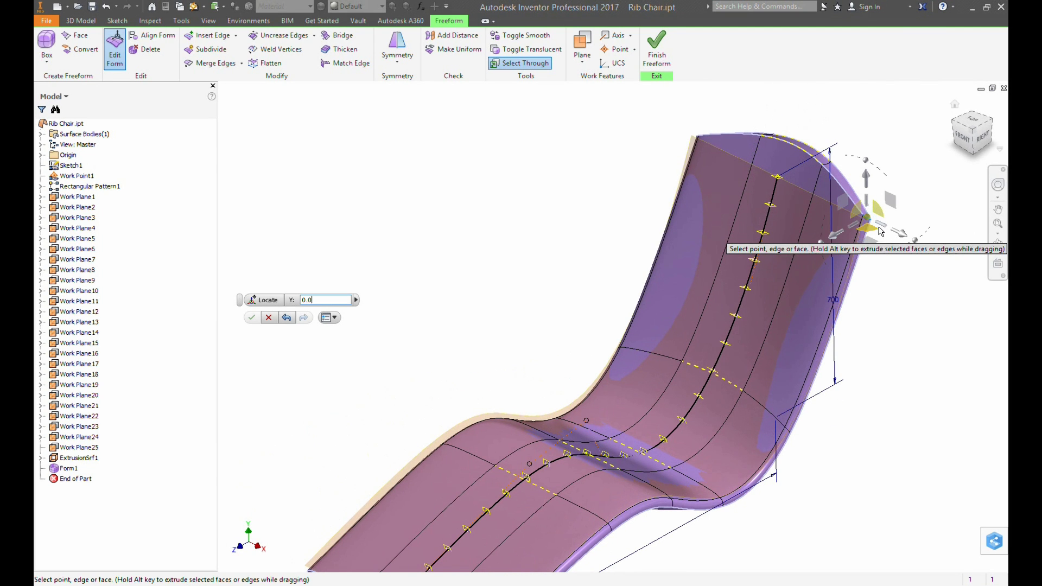
drag(901, 236, 887, 229)
shift+middle_drag(848, 385, 874, 396)
- Move the outer side face at the bend between seat and backrest outward about 137 mm in X
click(829, 390)
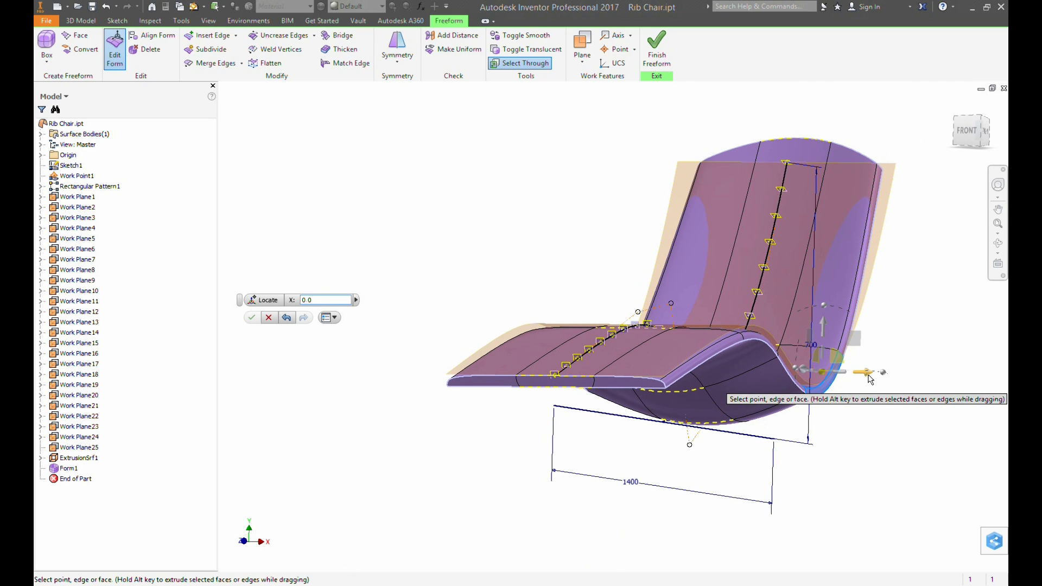
drag(906, 378, 926, 380)
shift+middle_drag(861, 396, 761, 295)
scroll(767, 240, up, 3)
scroll(769, 348, down, 2)
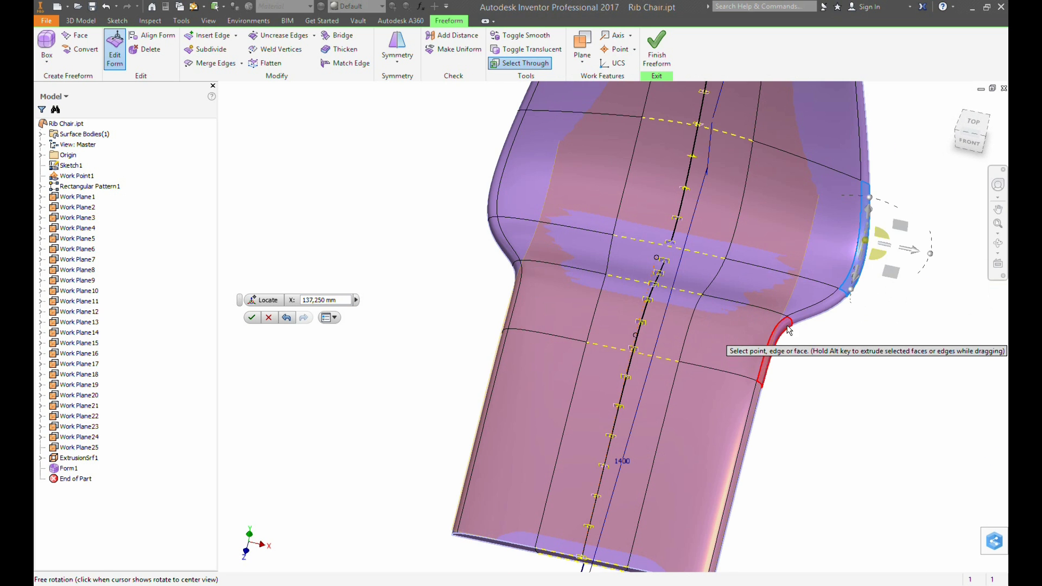
- Widen the seat by moving the side face ahead of the bend outward about 123 mm and the side edge in front of it 56 mm
click(793, 323)
drag(834, 335, 895, 343)
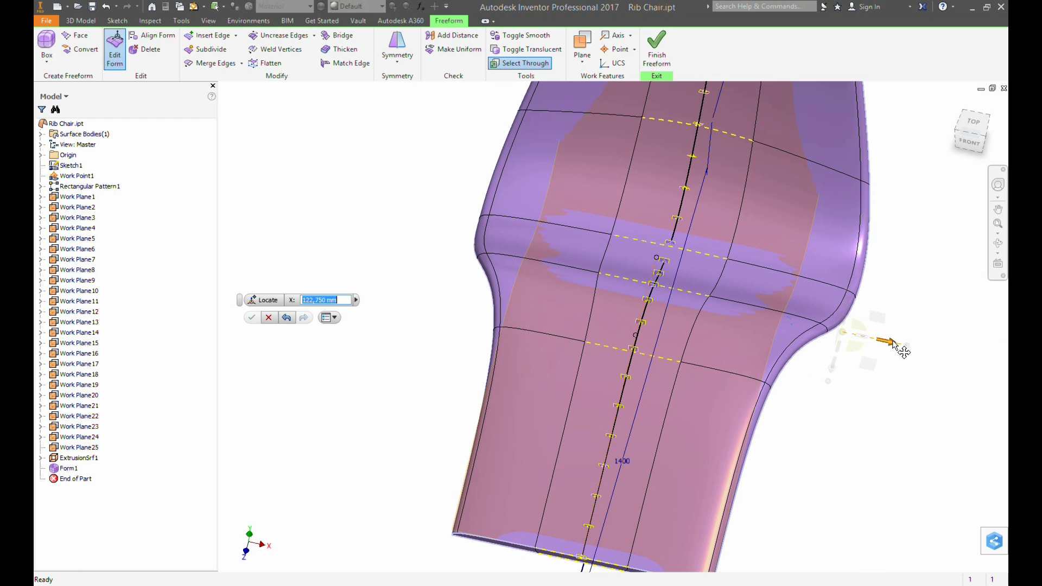
click(770, 388)
drag(825, 400, 835, 399)
scroll(773, 377, up, 3)
shift+middle_drag(771, 407, 741, 370)
scroll(741, 371, up, 3)
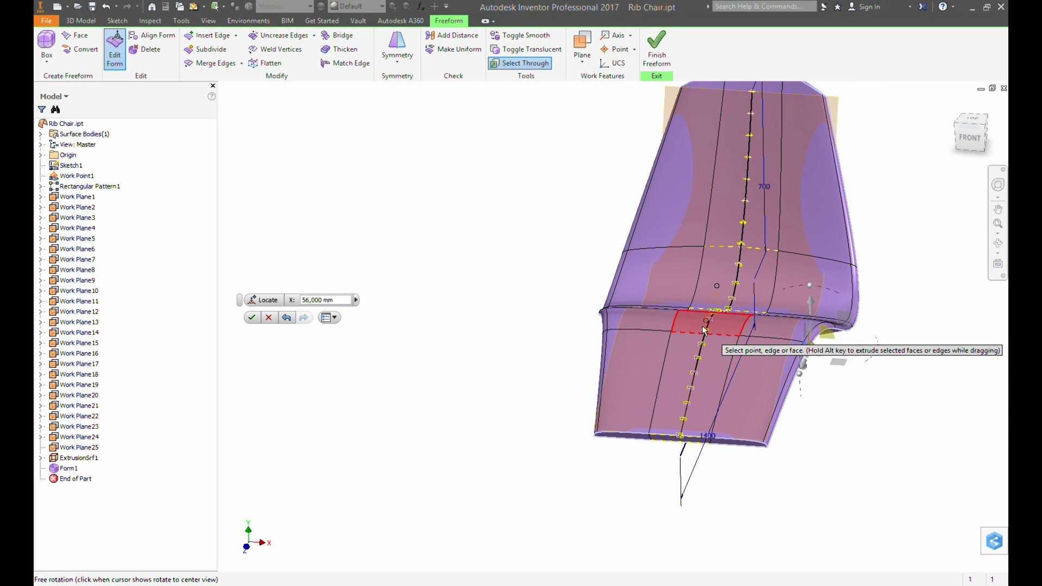
- Lower the middle upper face between the hump and the seat dip slightly in Y
scroll(690, 314, up, 2)
click(683, 322)
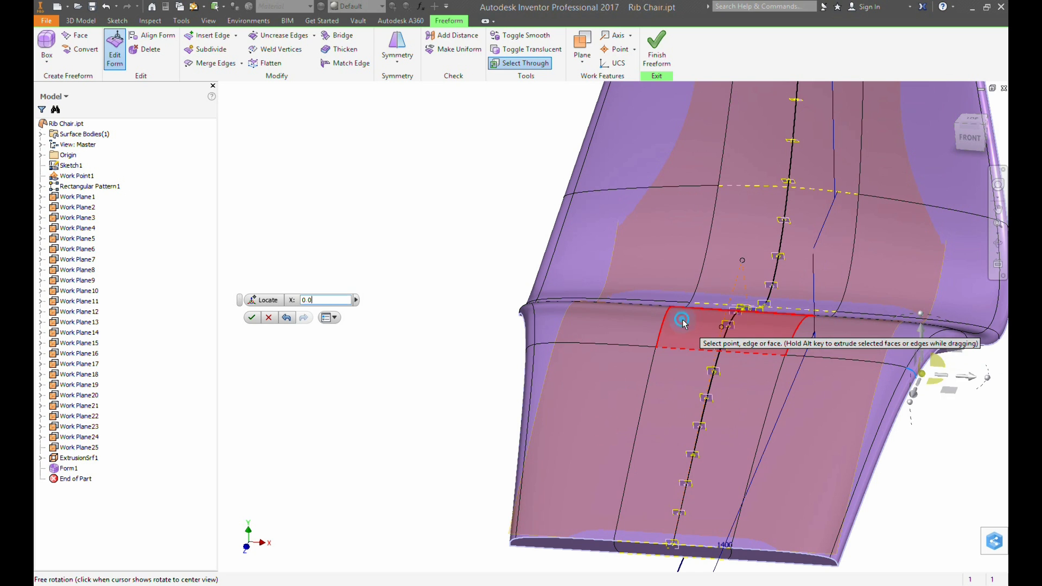
drag(733, 295, 733, 302)
scroll(766, 336, down, 2)
shift+middle_drag(768, 337, 704, 337)
- Try to lower the seat dip's middle upper face about 62 mm in Y
click(703, 340)
drag(681, 302, 699, 319)
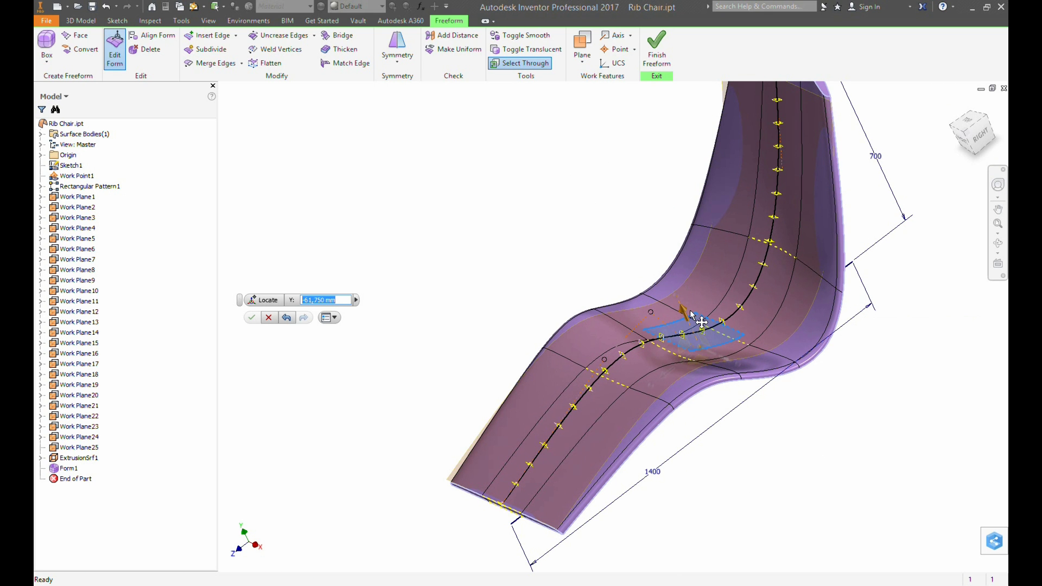
key(ctrl+z)
- Raise the outer side face at the bend between seat and backrest about 61 mm in Y
scroll(770, 303, down, 3)
click(773, 293)
drag(782, 204, 777, 172)
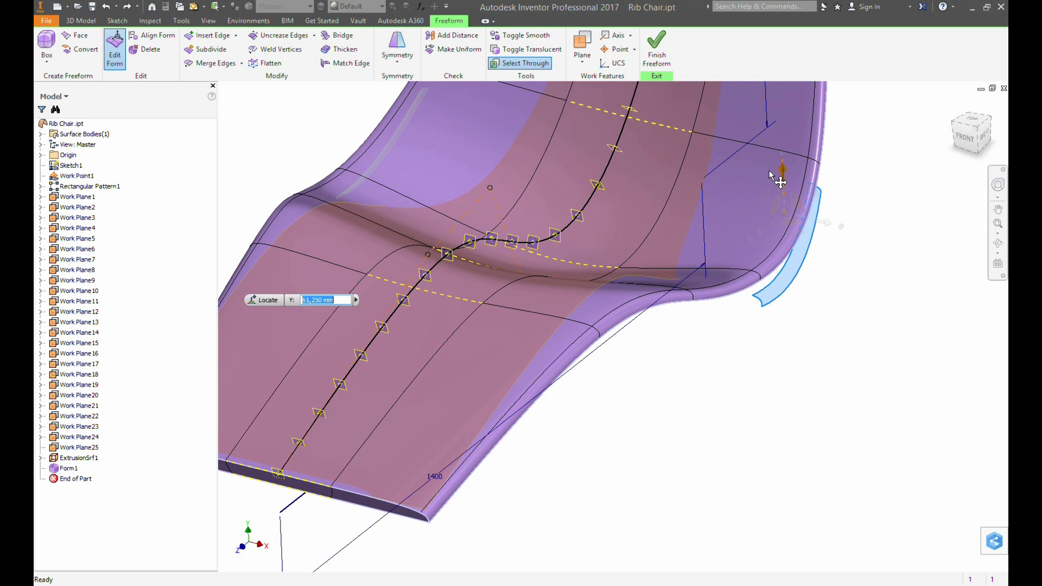
scroll(779, 297, up, 3)
shift+middle_drag(780, 297, 727, 353)
click(646, 209)
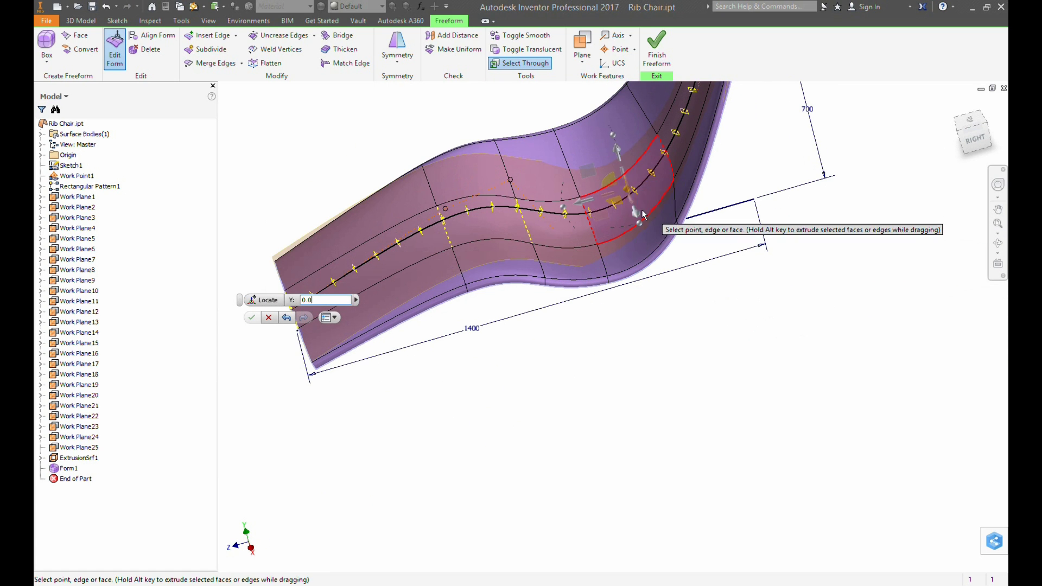
click(638, 144)
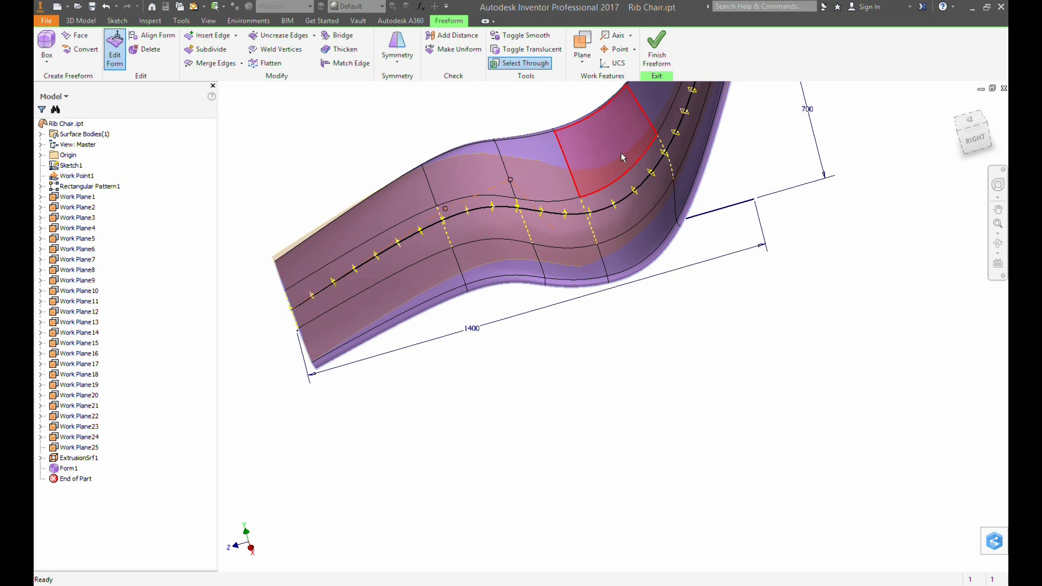
- Move the backrest's rear middle face back about 96 mm in Z
shift+middle_drag(631, 209, 568, 277)
scroll(775, 233, up, 4)
shift+middle_drag(760, 217, 733, 234)
scroll(744, 196, down, 4)
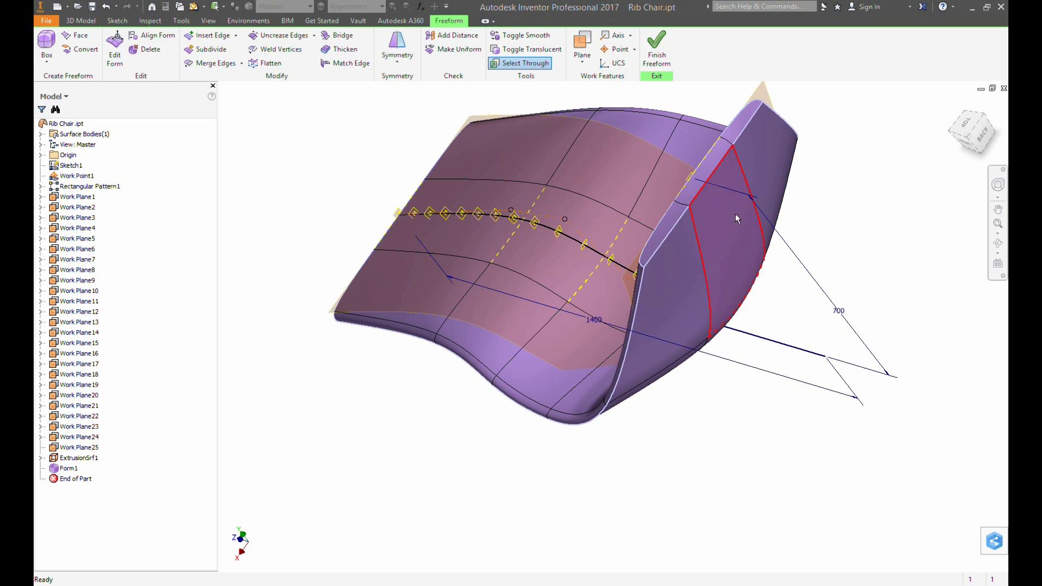
click(115, 49)
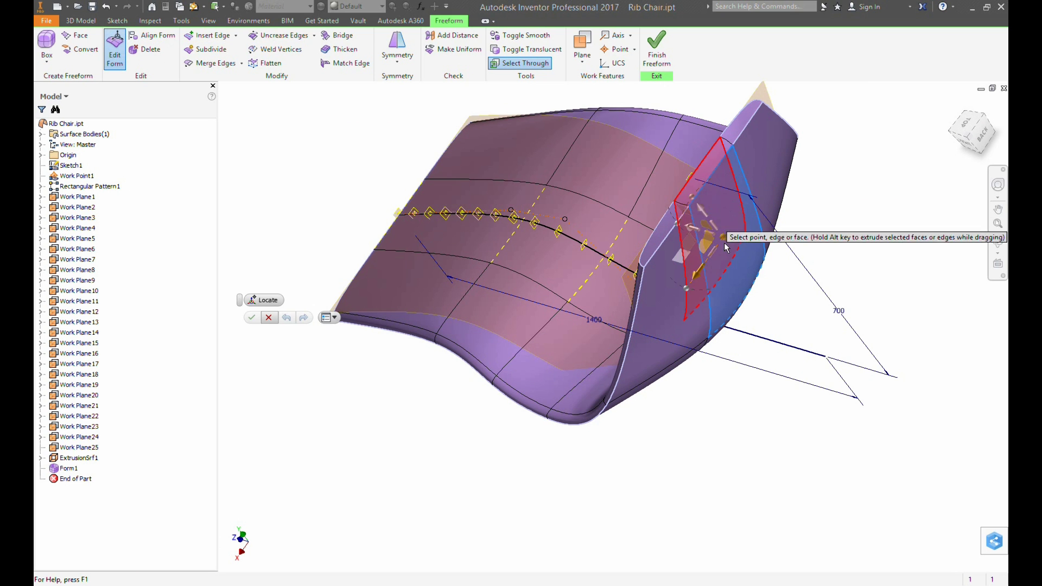
drag(716, 236, 724, 238)
shift+middle_drag(722, 265, 767, 269)
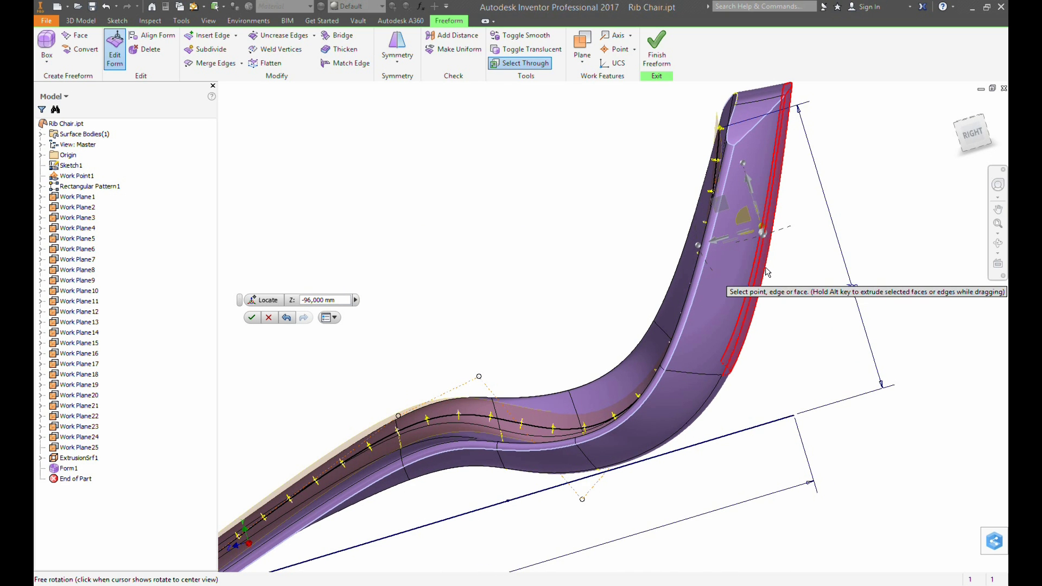
- Move the backrest's front middle face back about 90 mm in Z
shift+middle_drag(759, 184, 744, 232)
click(737, 171)
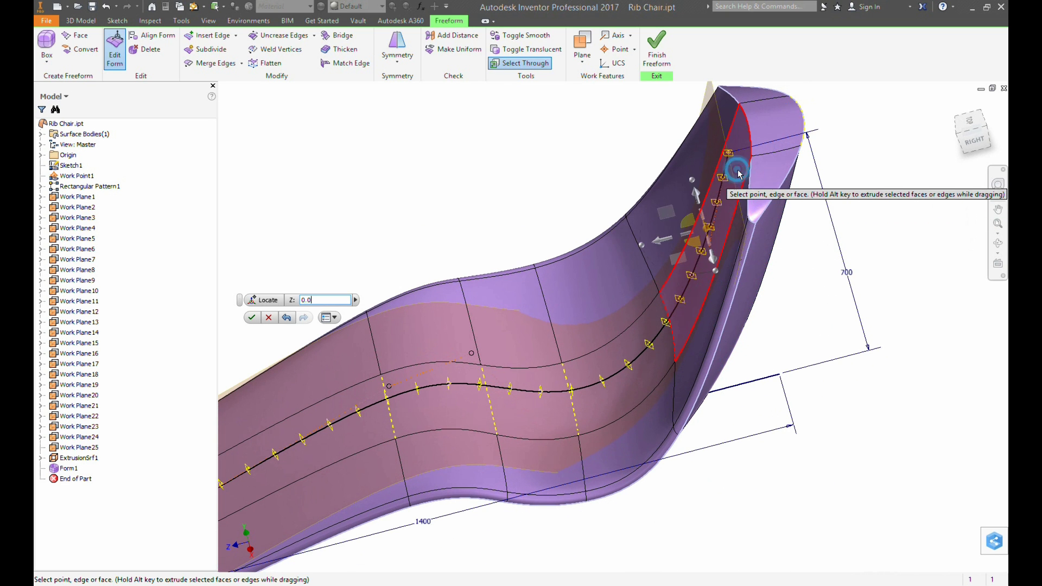
drag(664, 240, 704, 243)
shift+middle_drag(712, 245, 661, 318)
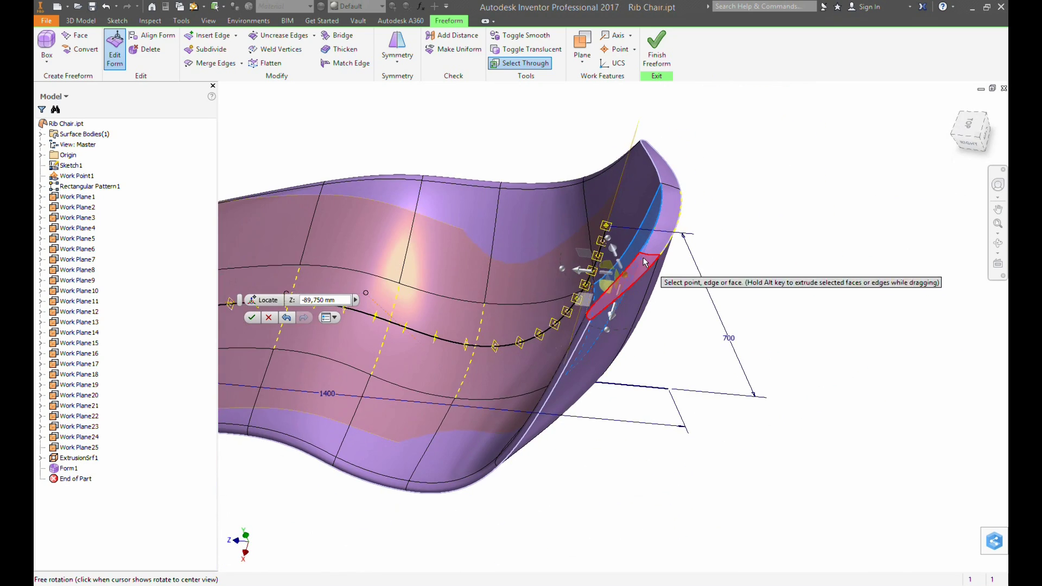
- Move all the backrest faces together forward in Z and finish the freeform edit
scroll(643, 257, up, 3)
drag(588, 145, 707, 356)
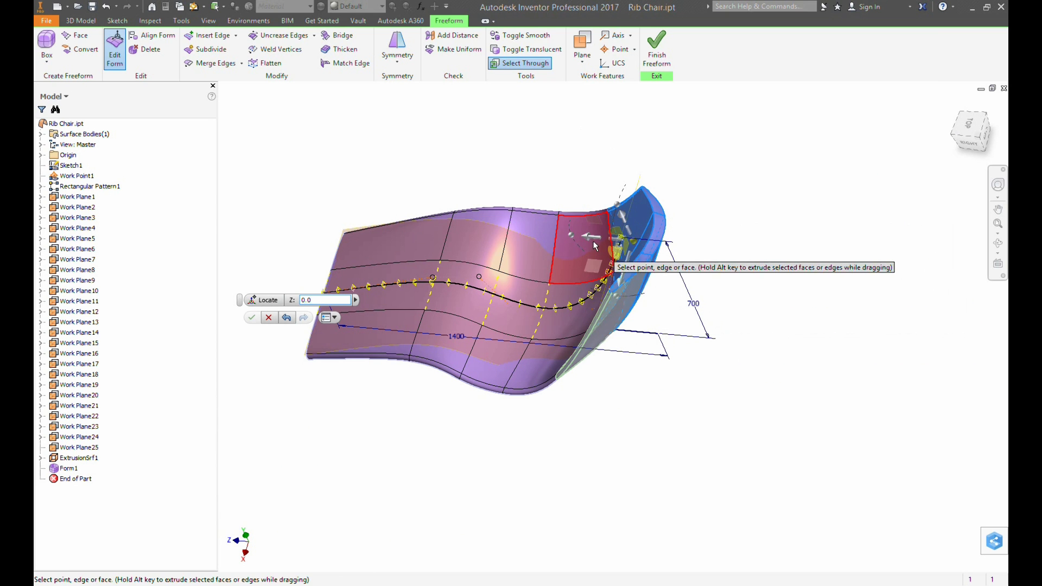
drag(592, 242, 569, 238)
shift+middle_drag(717, 339, 724, 305)
click(715, 297)
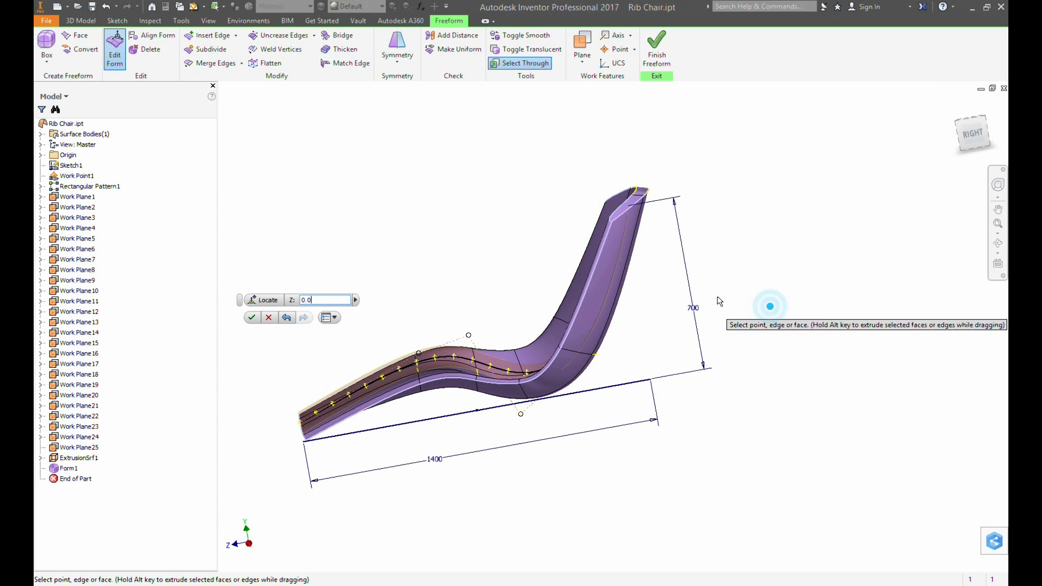
scroll(563, 290, up, 3)
mouse_move(618, 351)
shift+middle_down()
mouse_move(600, 361)
mouse_move(617, 351)
shift+middle_up()
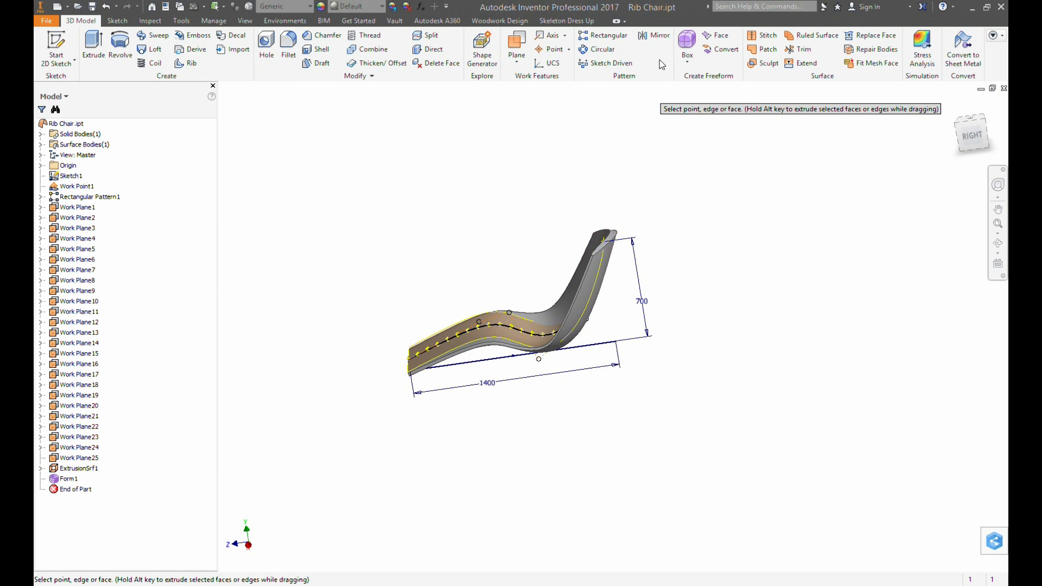
- Reopen the freeform body for editing and lower the middle underside faces from the front end to the seat about 90 mm in Y
drag(645, 315, 708, 274)
shift+middle_drag(708, 275, 595, 299)
shift+middle_drag(592, 372, 653, 325)
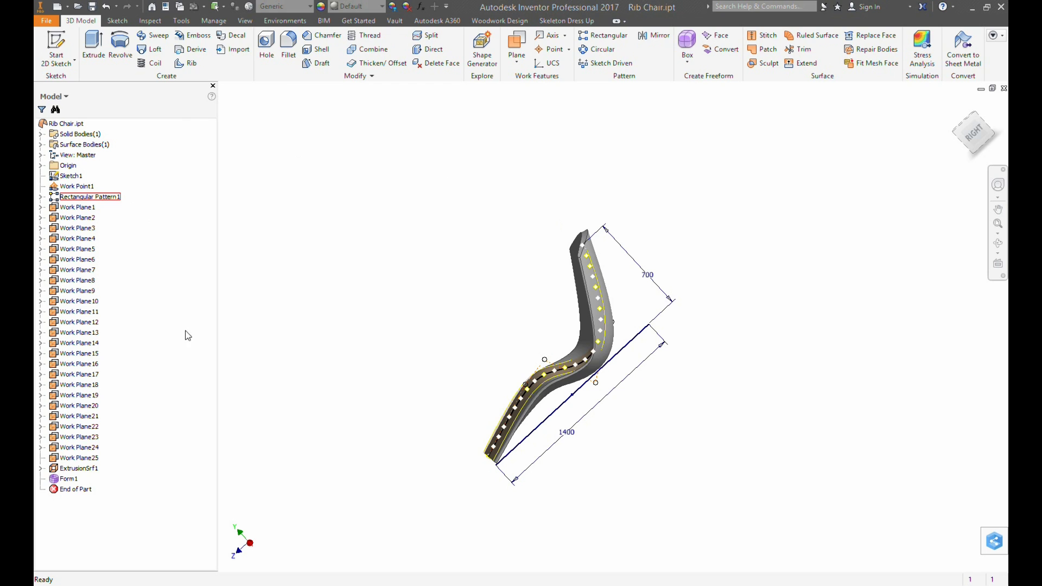
right_click(65, 479)
click(93, 430)
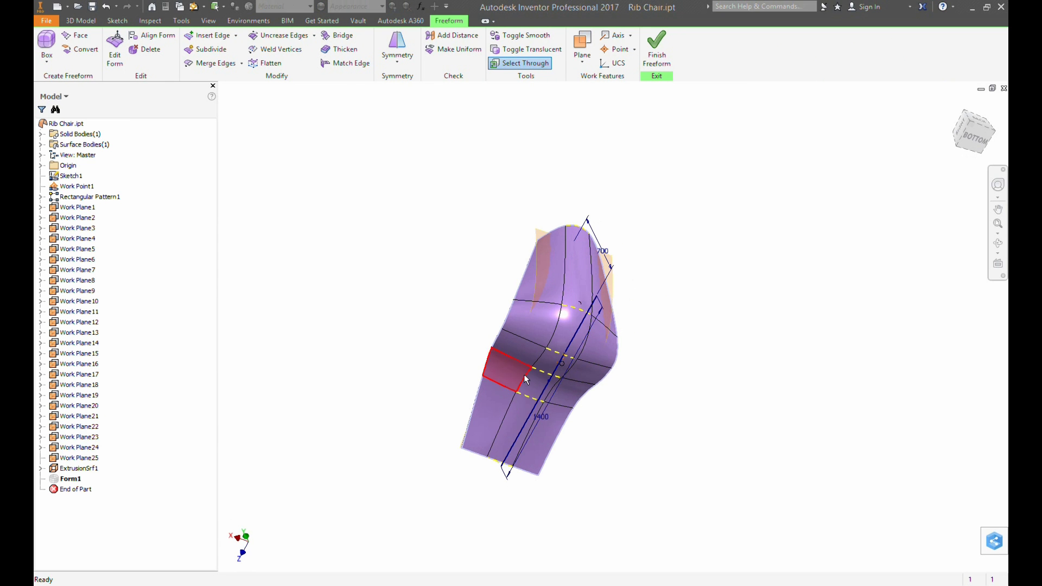
shift+middle_drag(550, 422, 605, 409)
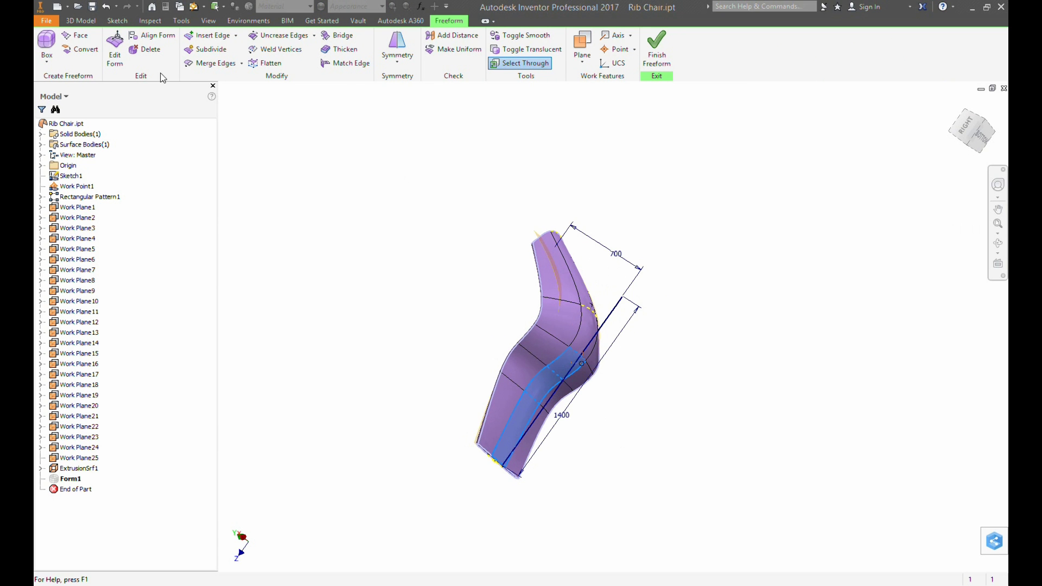
click(115, 49)
shift+middle_drag(542, 401, 599, 431)
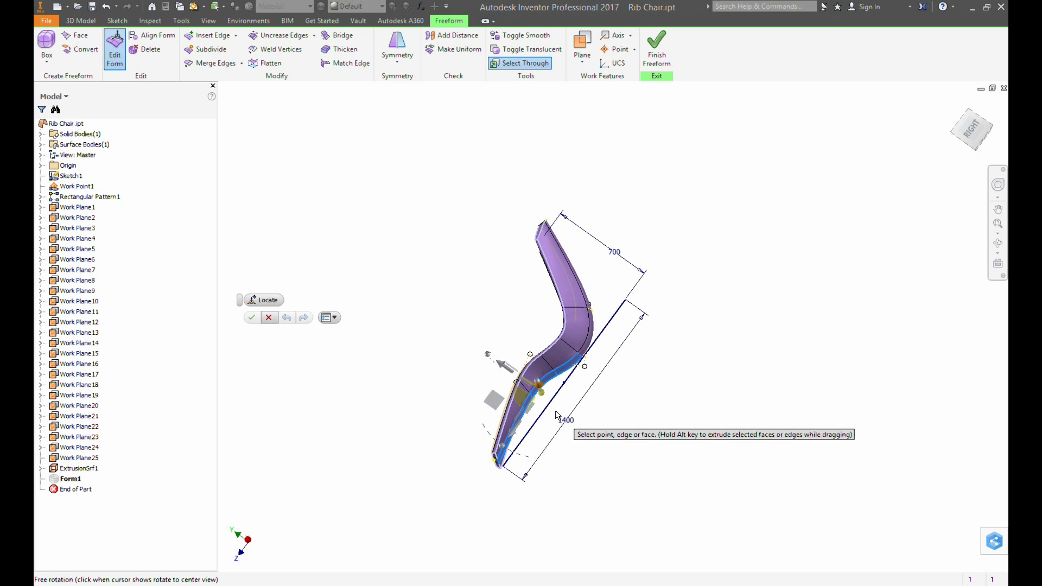
click(522, 381)
shift+middle_drag(629, 415, 647, 429)
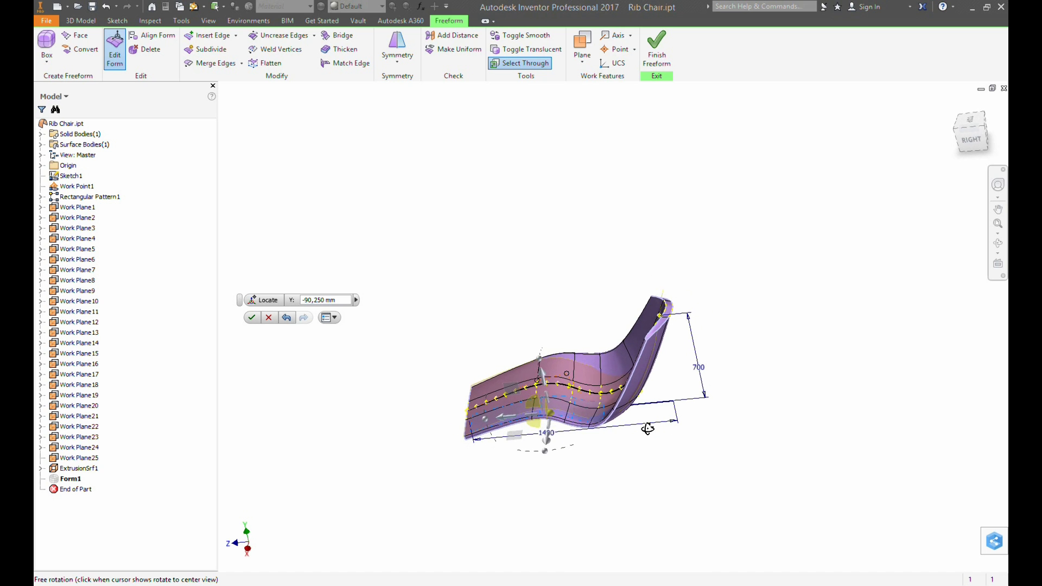
- Move the backrest's front middle face forward about 48 mm in Z and finish the freeform edit
shift+middle_drag(651, 364, 653, 390)
scroll(653, 387, up, 3)
click(611, 404)
shift+middle_drag(749, 369, 765, 312)
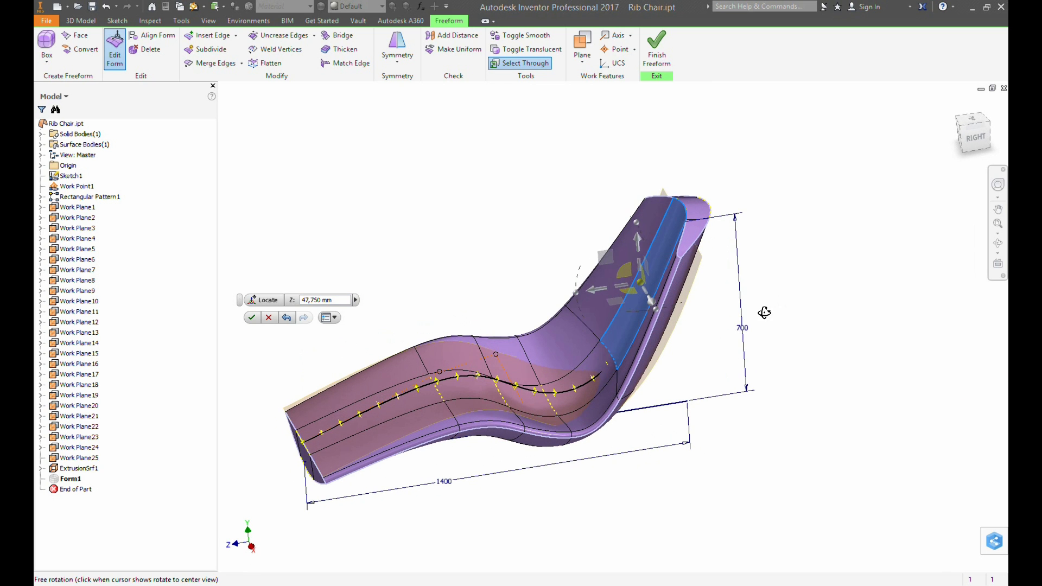
click(826, 314)
click(268, 318)
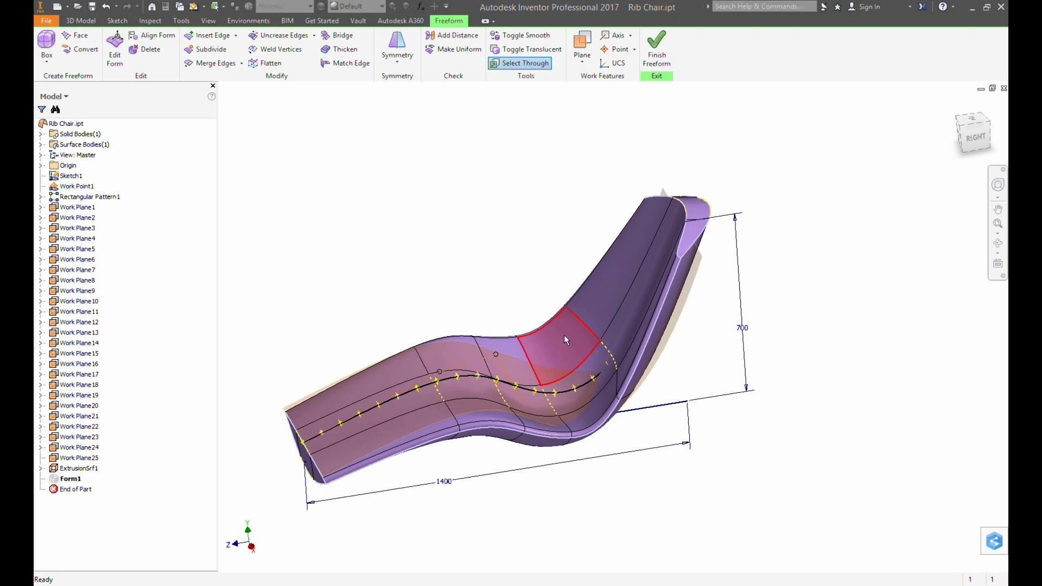
click(663, 54)
- Create a work plane offset 250 mm from the YZ plane, on the chair's side
mouse_move(563, 230)
shift+middle_down()
mouse_move(570, 275)
mouse_move(553, 270)
mouse_move(614, 271)
mouse_move(576, 218)
shift+middle_up()
click(516, 60)
click(543, 132)
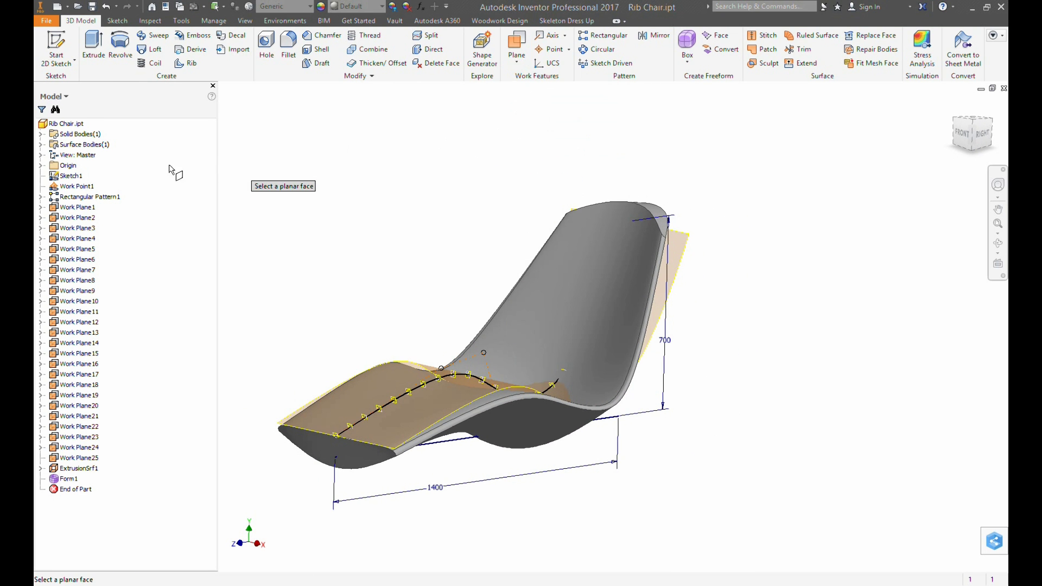
click(41, 166)
click(80, 176)
shift+middle_drag(337, 330, 429, 329)
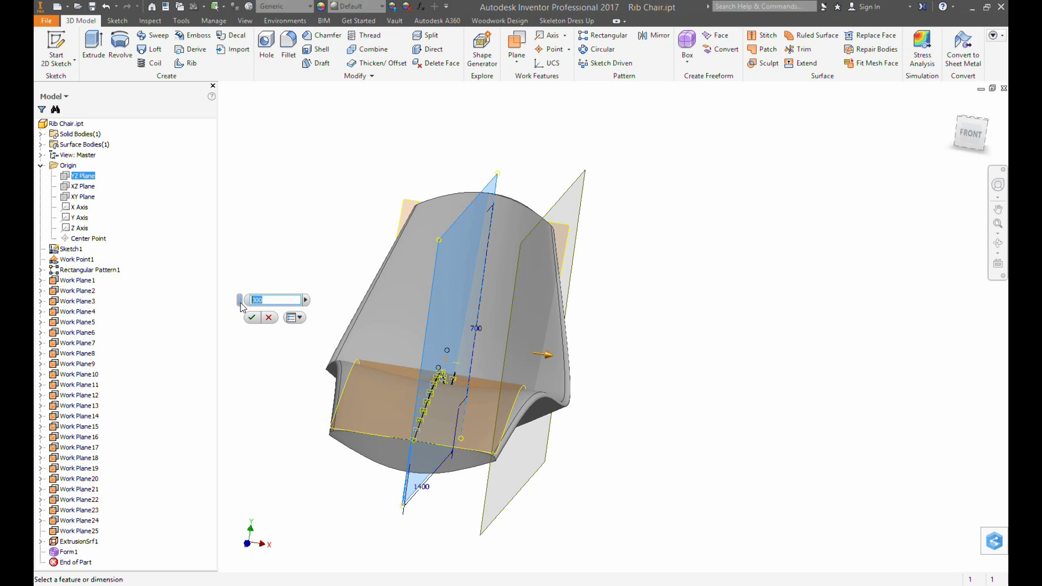
text(280)
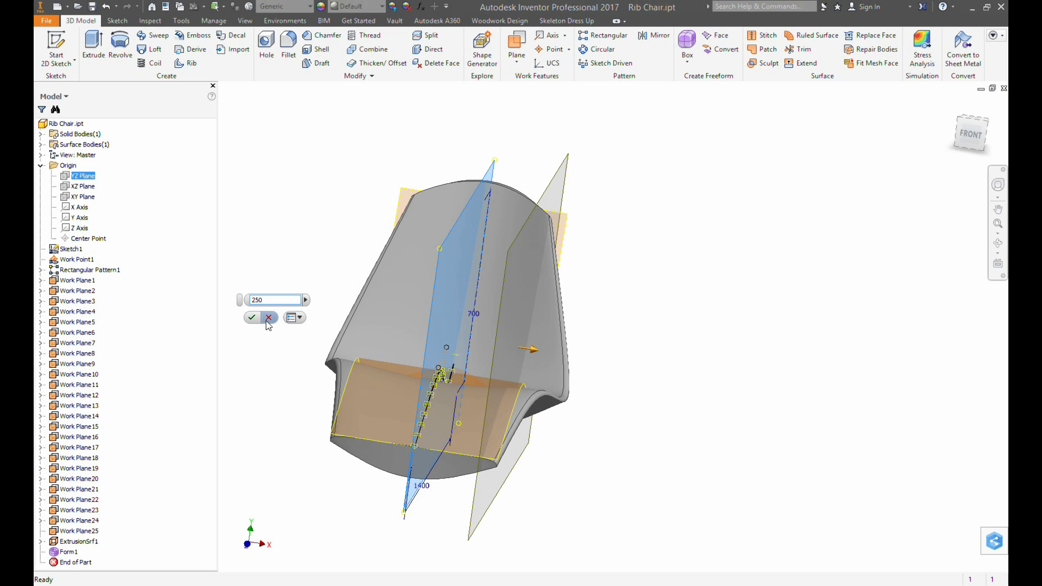
click(252, 319)
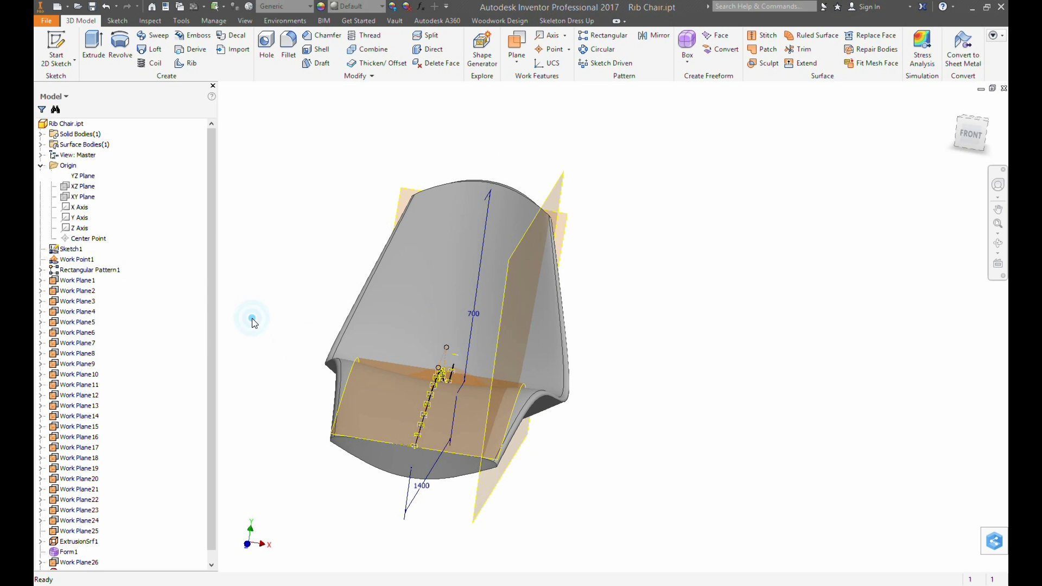
- Start a sketch on the new offset plane and draw a control vertex spline along the chair's side from the front end to the backrest top
shift+middle_drag(328, 319, 256, 208)
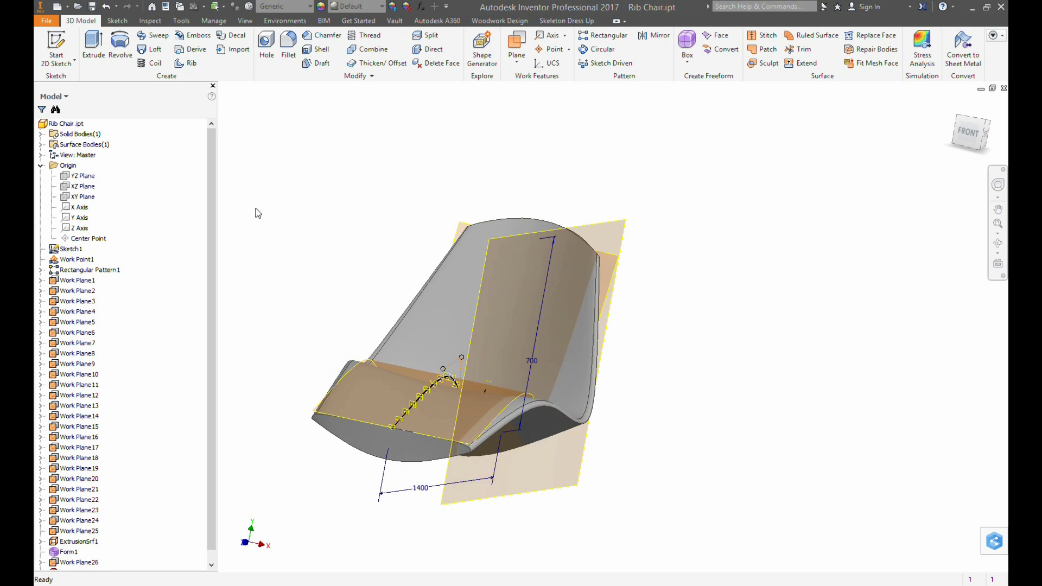
click(58, 44)
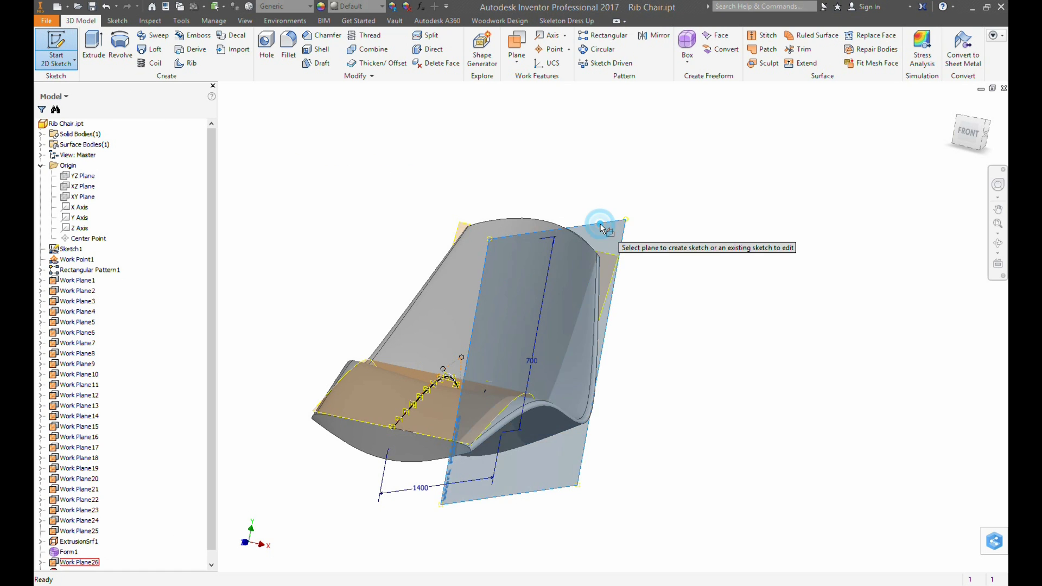
click(600, 227)
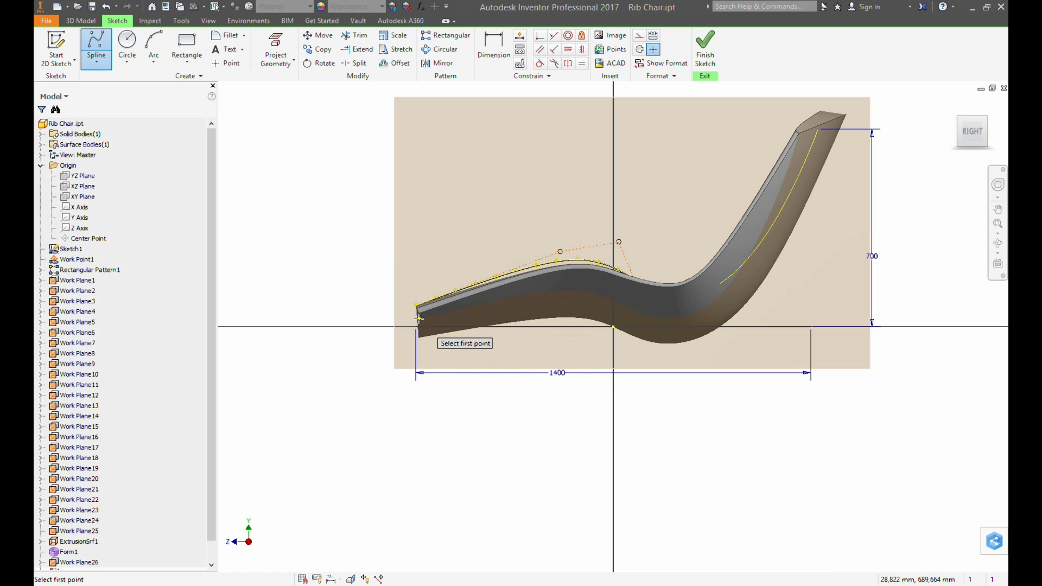
click(565, 288)
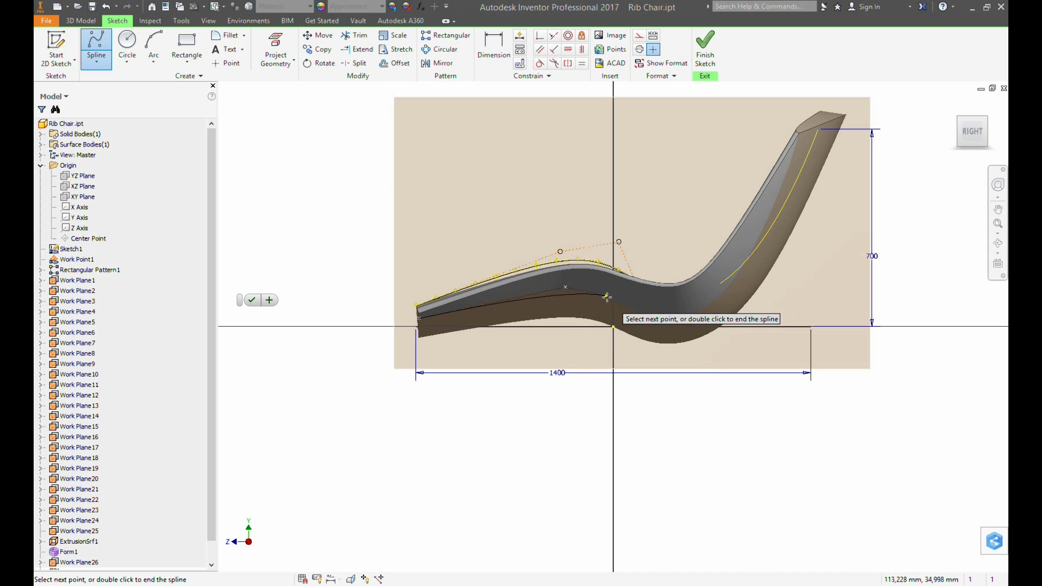
click(622, 305)
click(680, 327)
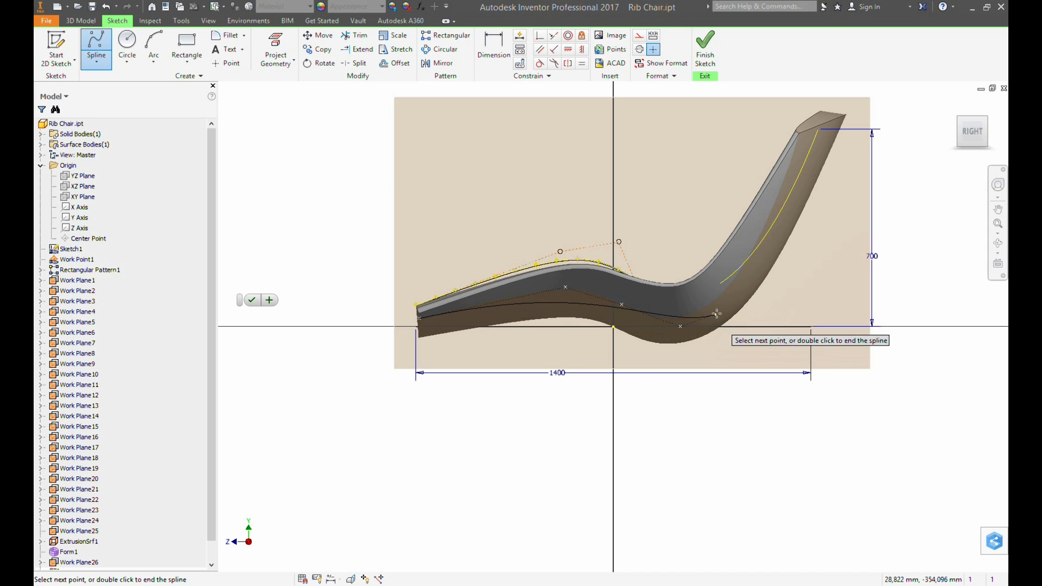
click(736, 297)
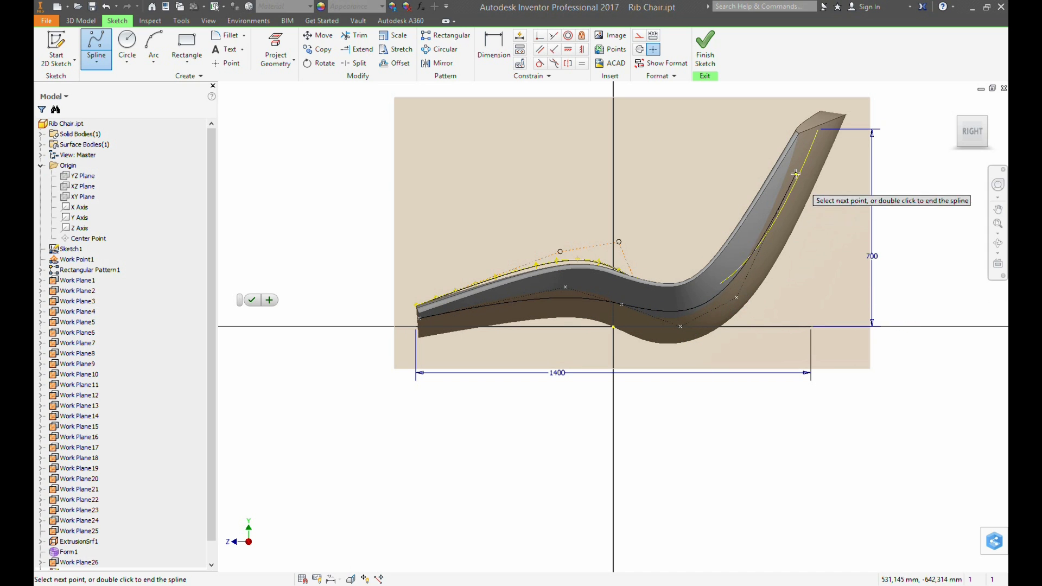
click(813, 121)
right_click(813, 123)
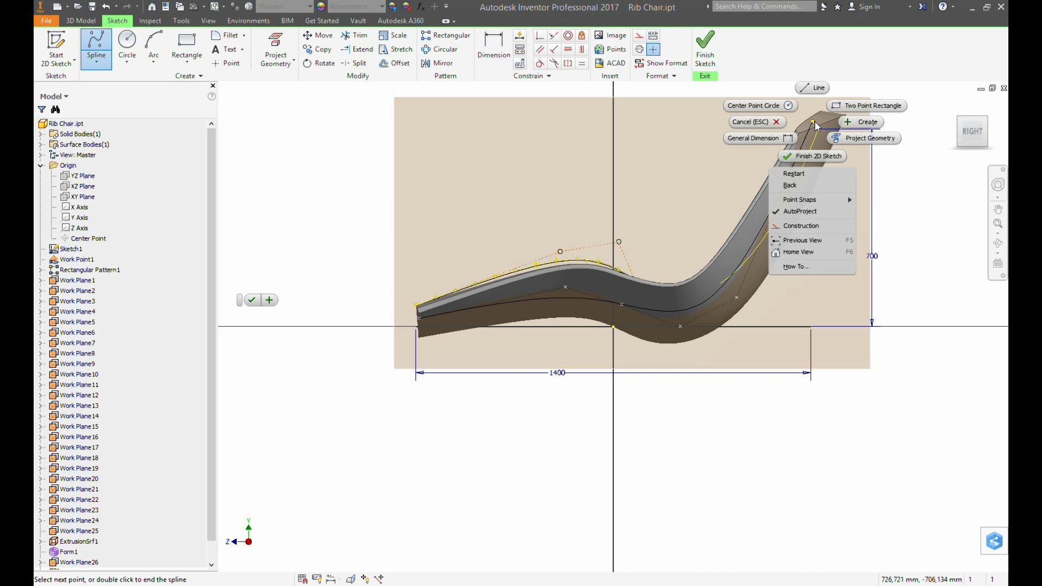
click(863, 123)
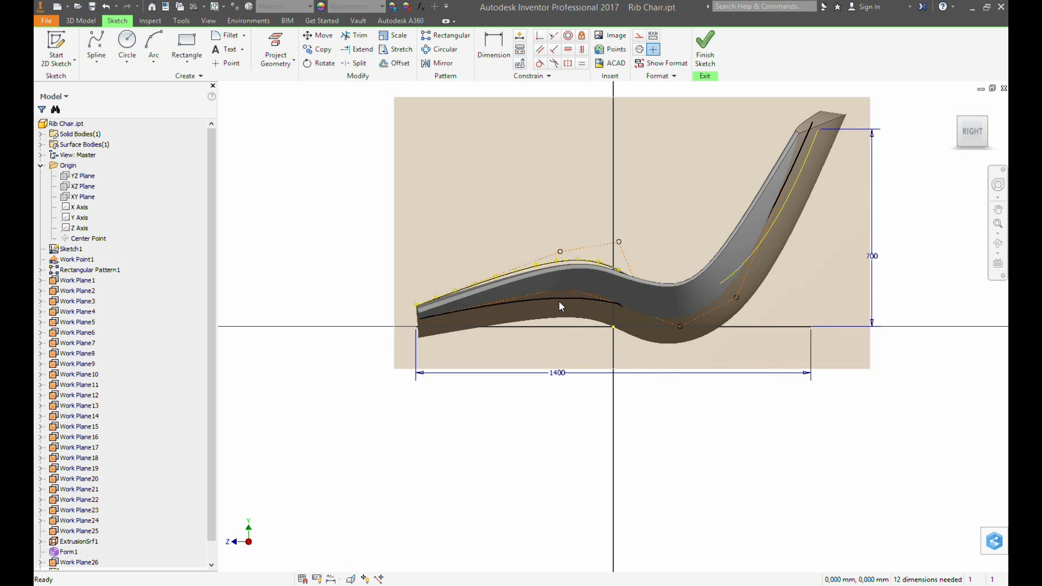
- Slice the graphics at the sketch plane and raise the spline's front control vertex and front endpoint into the middle of the cut section
drag(562, 297, 565, 294)
click(351, 579)
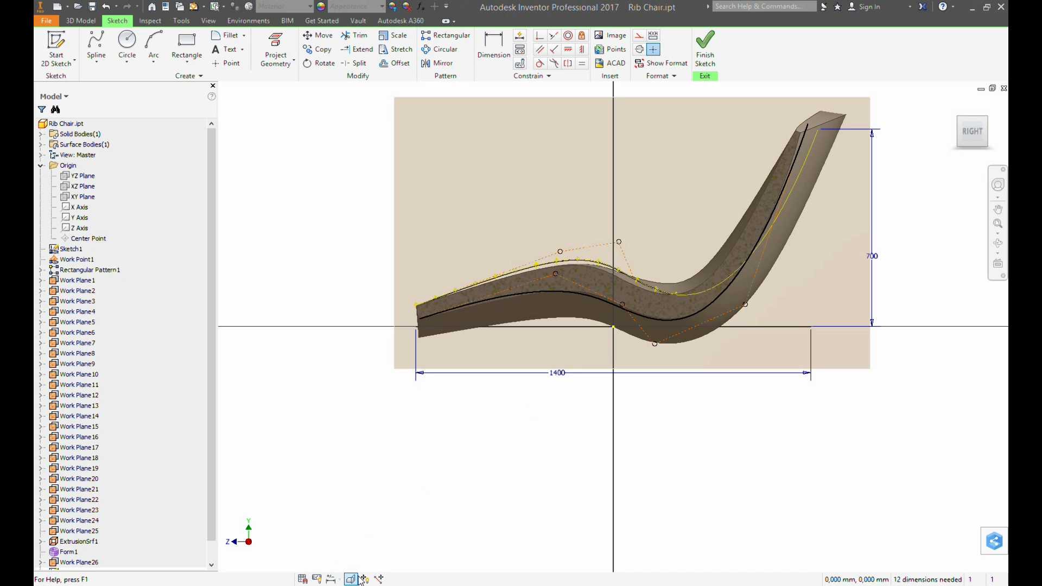
scroll(529, 295, up, 3)
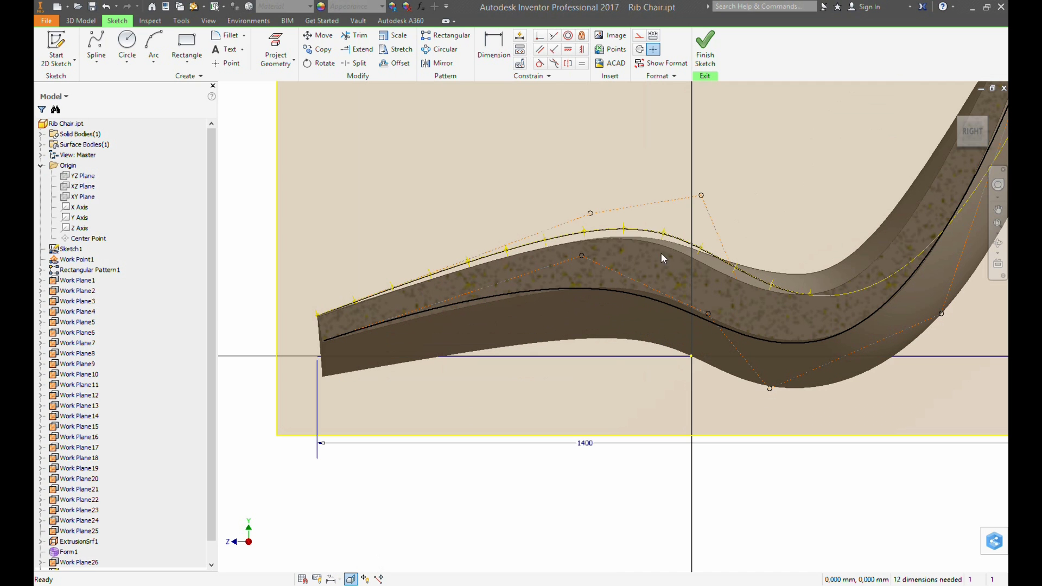
drag(582, 259, 623, 229)
drag(326, 346, 324, 329)
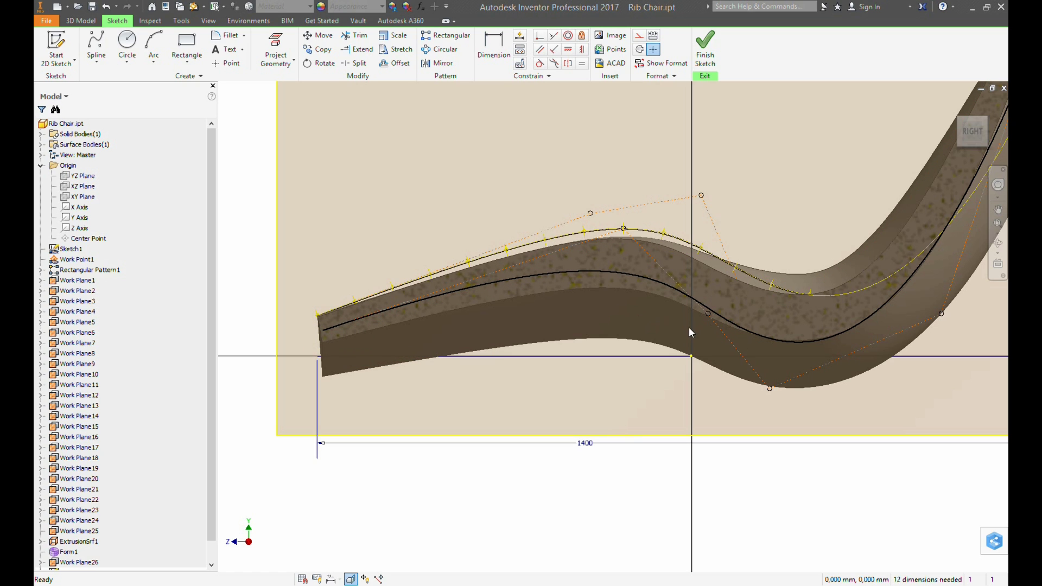
- Reposition the three control vertices around the seat so the spline runs through the sliced body section
drag(708, 314, 727, 310)
drag(772, 388, 769, 355)
middle_drag(855, 357, 662, 410)
drag(750, 369, 736, 357)
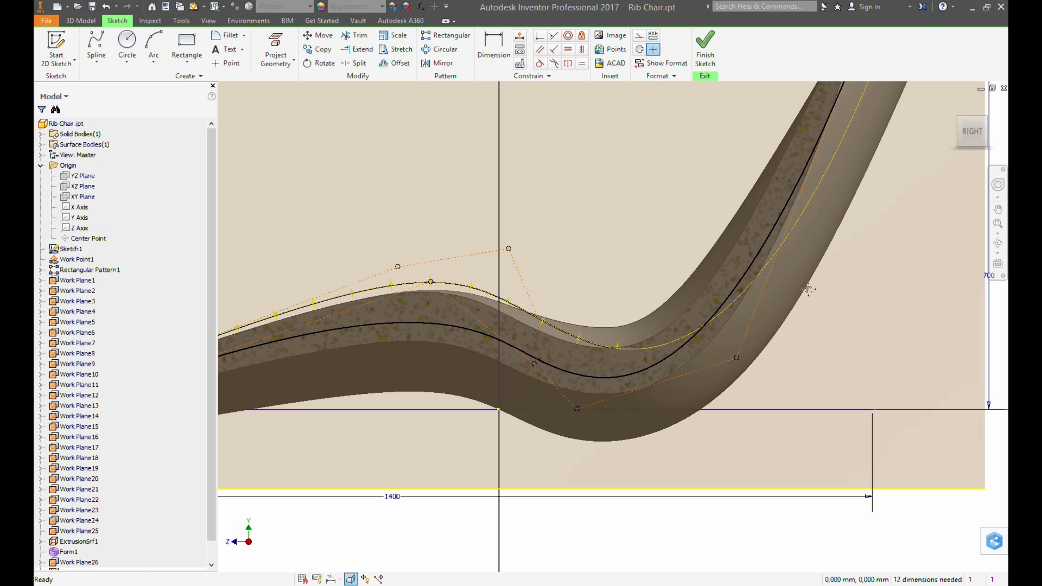
- Lower the spline's upper endpoint to just below the backrest's top edge and finish the sketch
middle_drag(808, 290, 736, 328)
drag(729, 222, 711, 240)
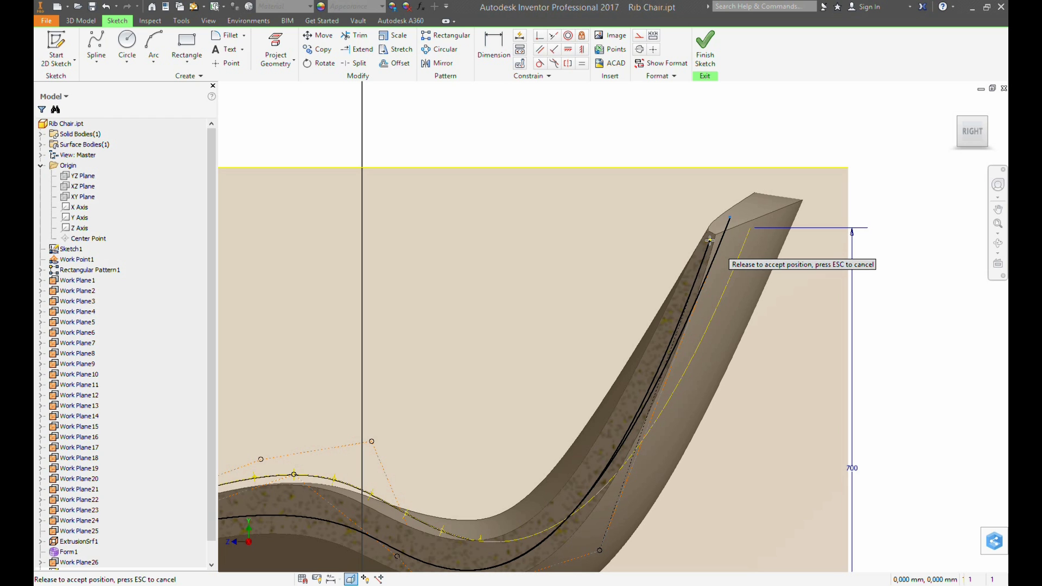
drag(710, 240, 720, 242)
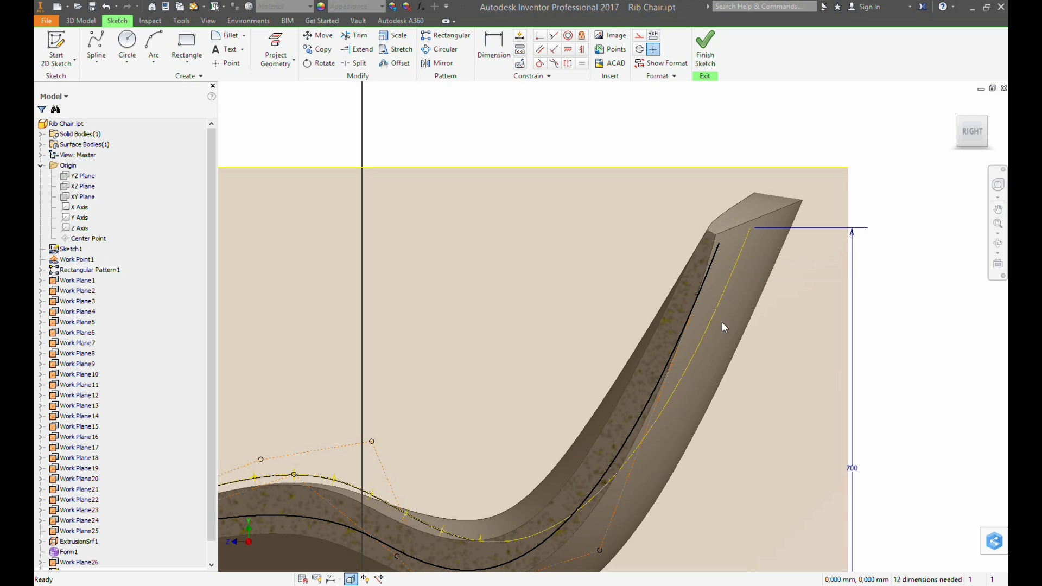
click(704, 60)
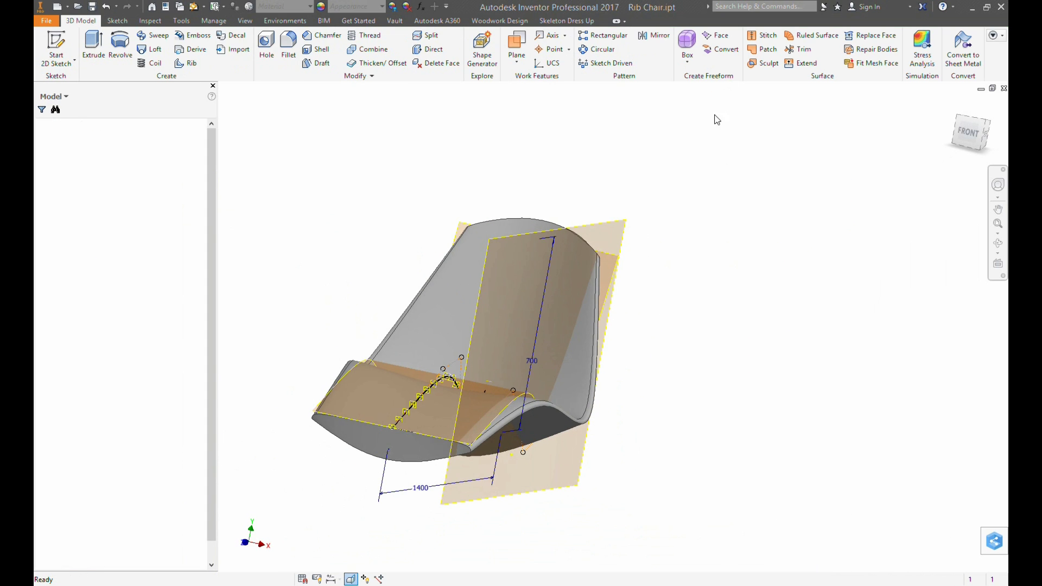
- Reopen the freeform body, move the backrest's side outward about 75 mm in X, and finish the freeform edit
scroll(208, 418, down, 1)
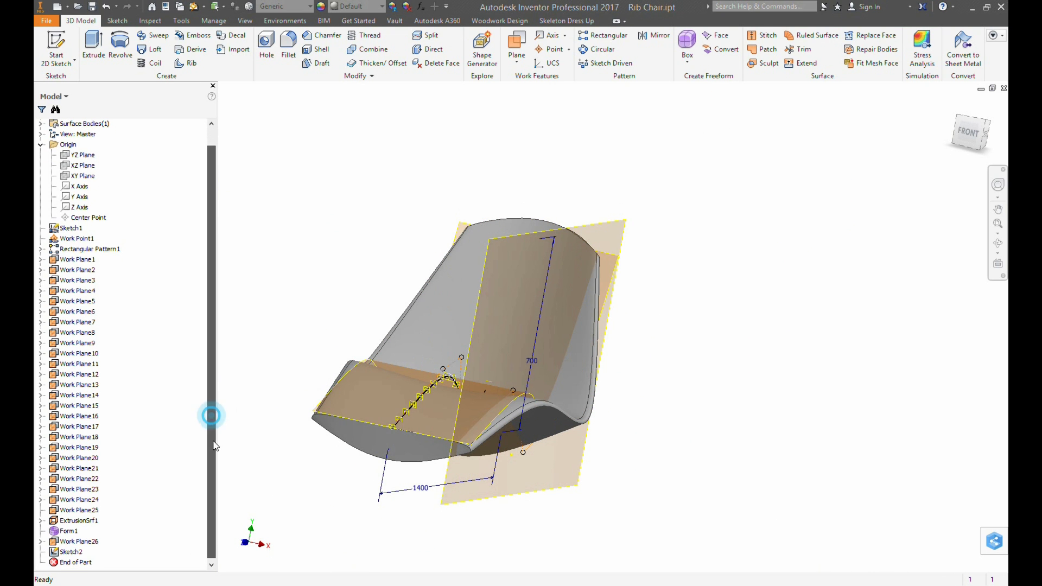
right_click(74, 536)
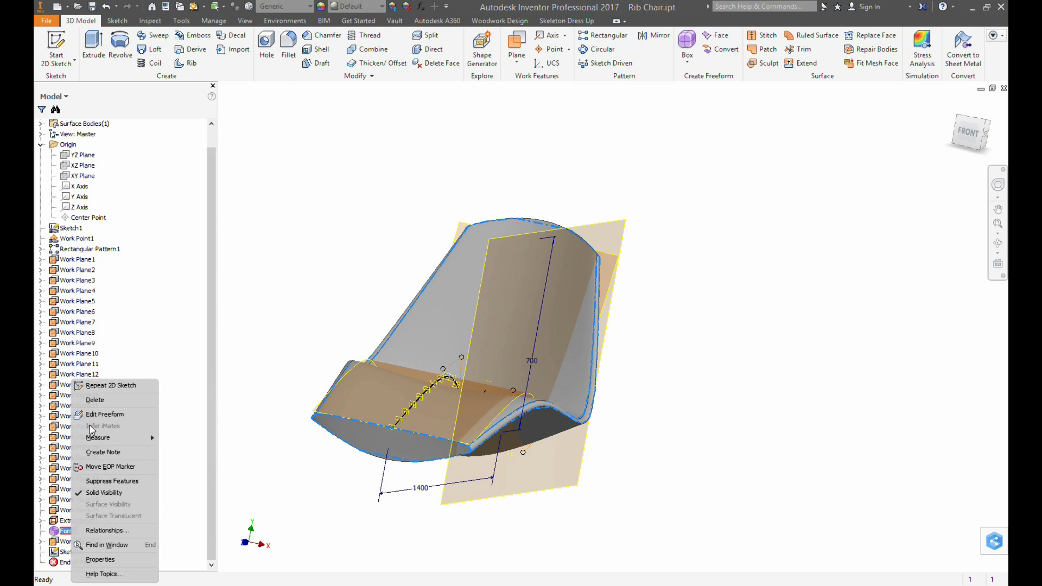
click(103, 415)
click(114, 48)
scroll(612, 270, down, 5)
shift+middle_drag(613, 270, 737, 208)
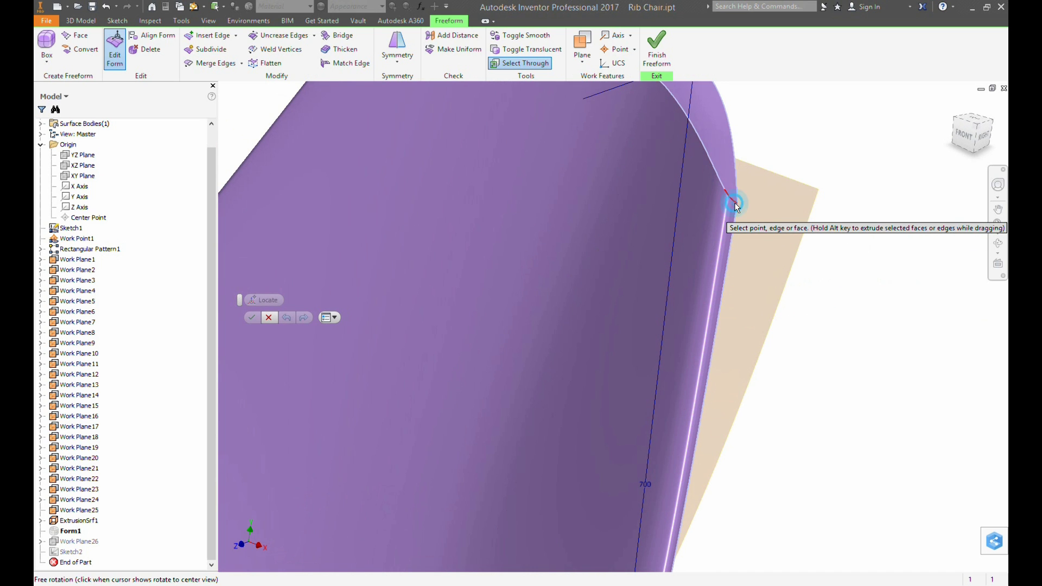
click(766, 210)
drag(805, 222, 842, 237)
scroll(804, 216, up, 5)
scroll(803, 206, up, 3)
shift+middle_drag(803, 208, 780, 233)
scroll(780, 235, down, 4)
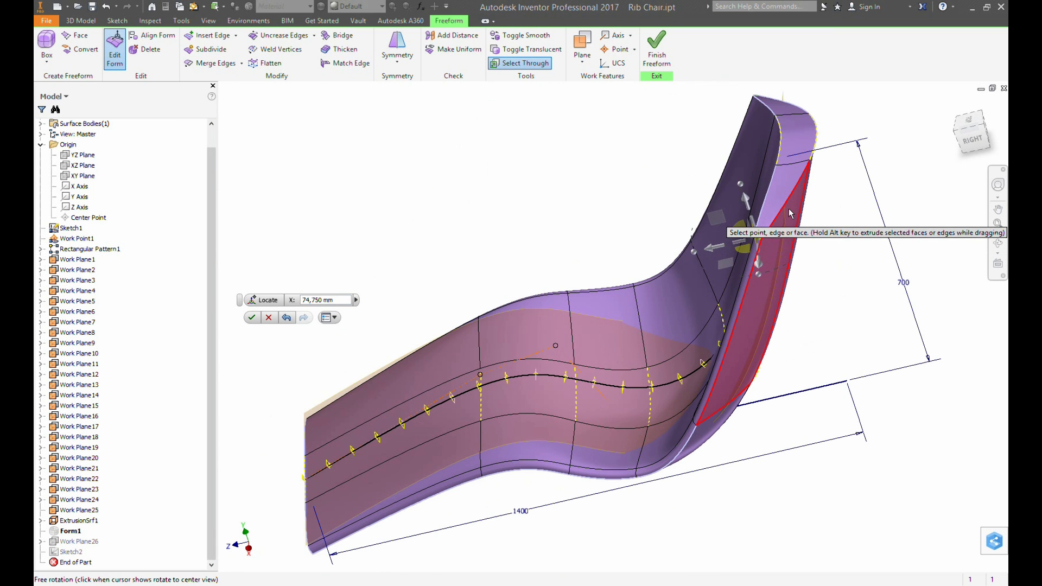
click(252, 318)
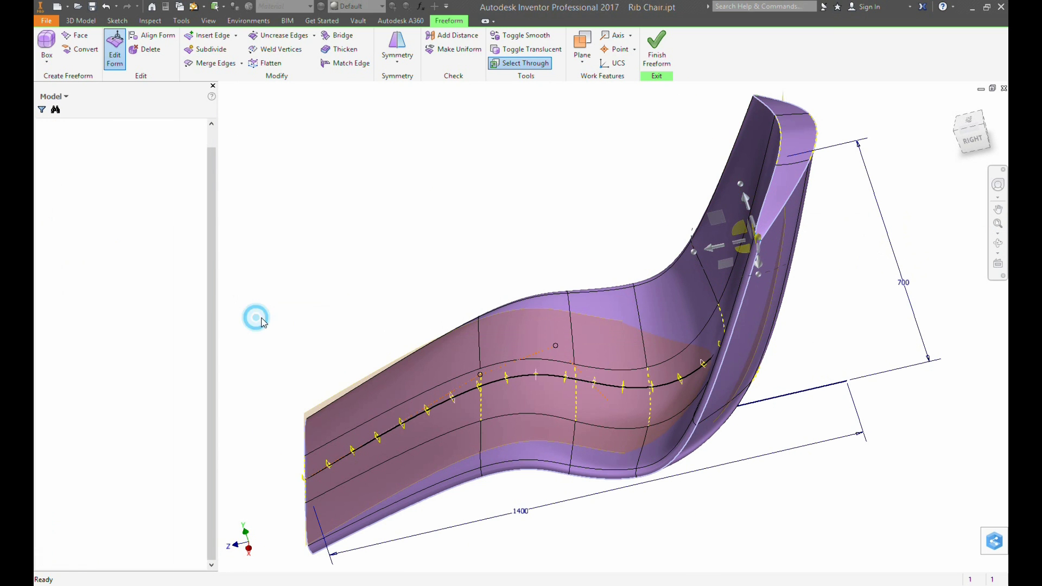
shift+middle_drag(791, 237, 864, 222)
click(654, 49)
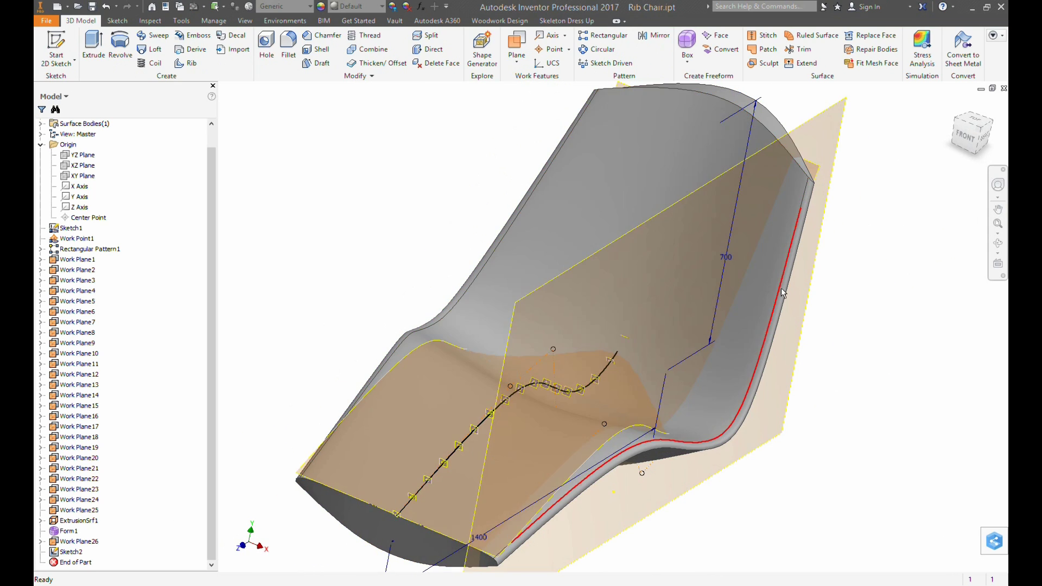
- Reopen the side spline sketch with sliced graphics and extend the spline's upper endpoint past the top of the cut backrest section
right_click(73, 553)
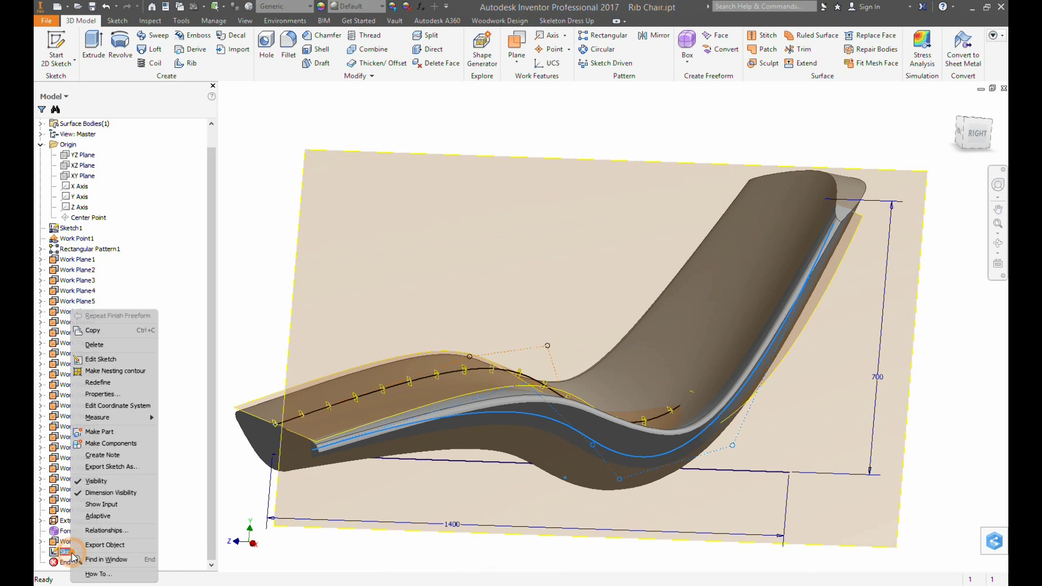
click(95, 360)
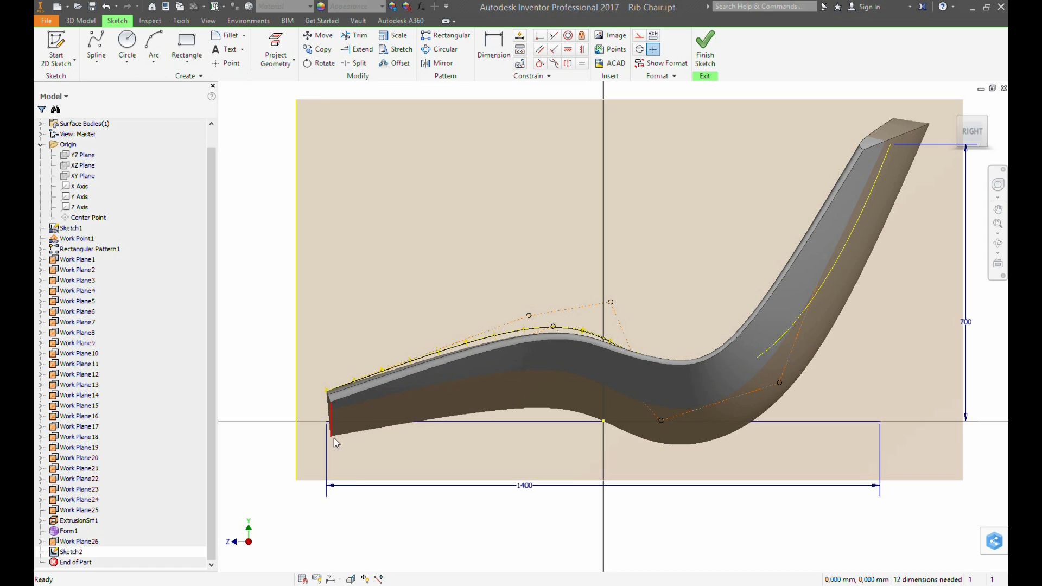
click(350, 580)
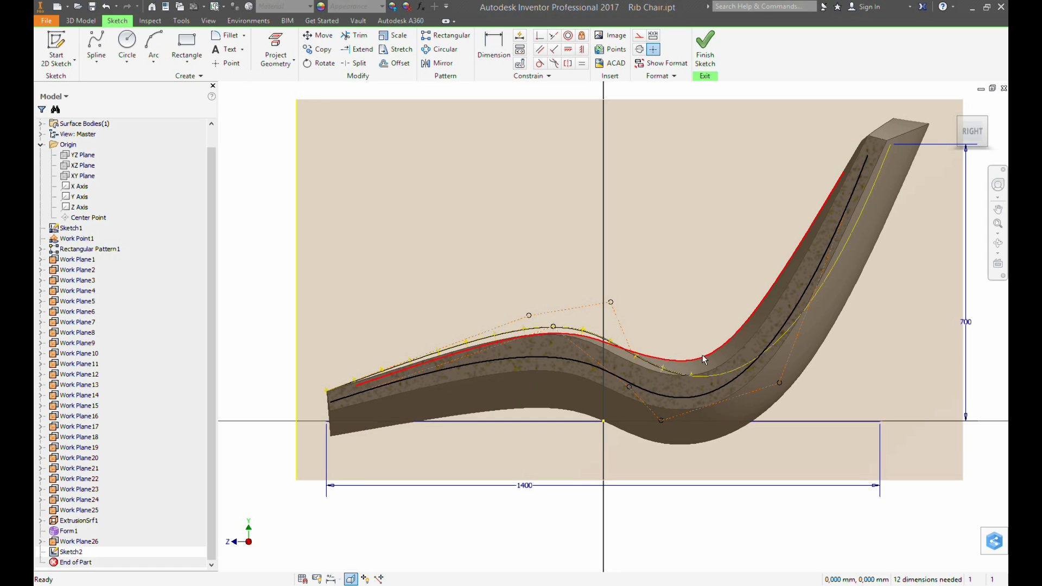
middle_drag(703, 356, 597, 417)
scroll(766, 219, up, 3)
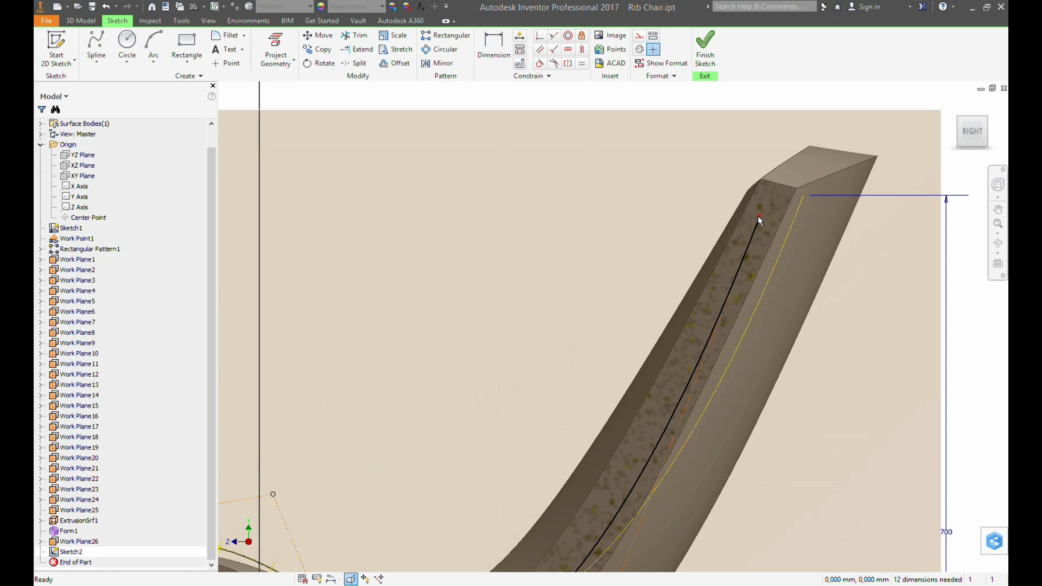
drag(761, 218, 783, 168)
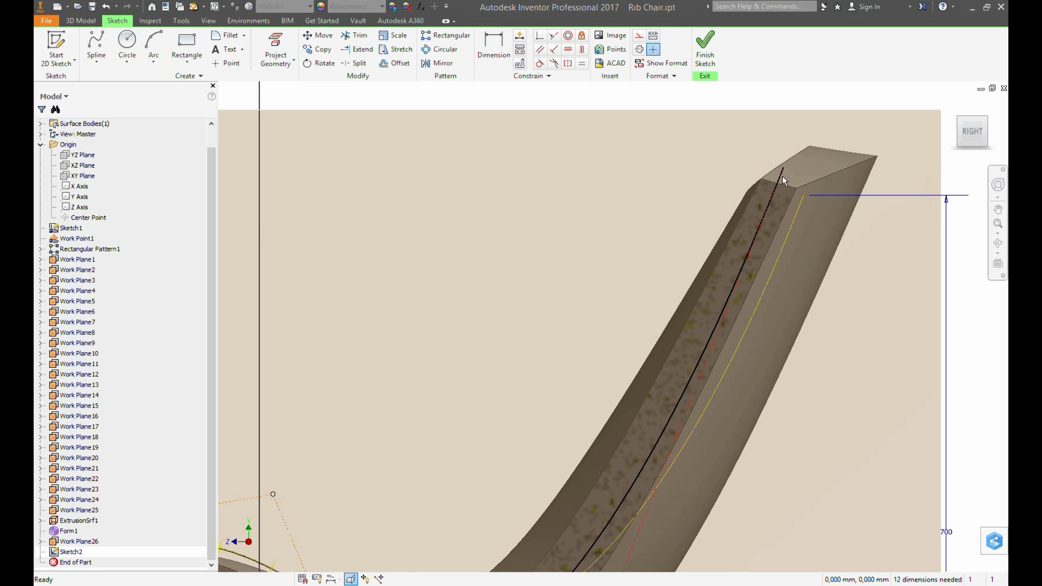
- Draw a vertical line about 97 mm down from the spline's front endpoint, continued by a horizontal line about 162 mm toward the seat
scroll(814, 186, down, 3)
click(92, 62)
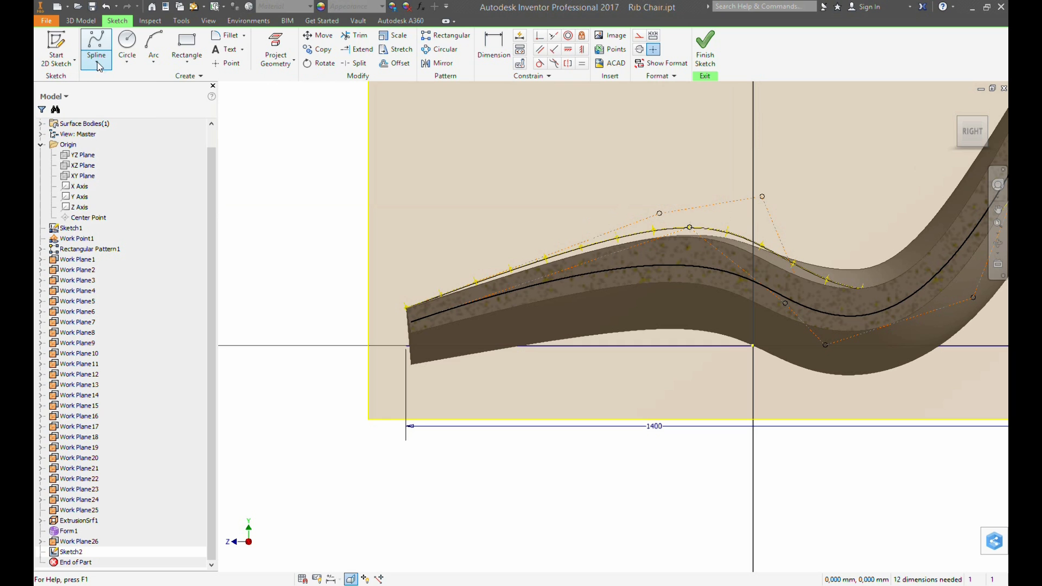
click(98, 66)
click(109, 79)
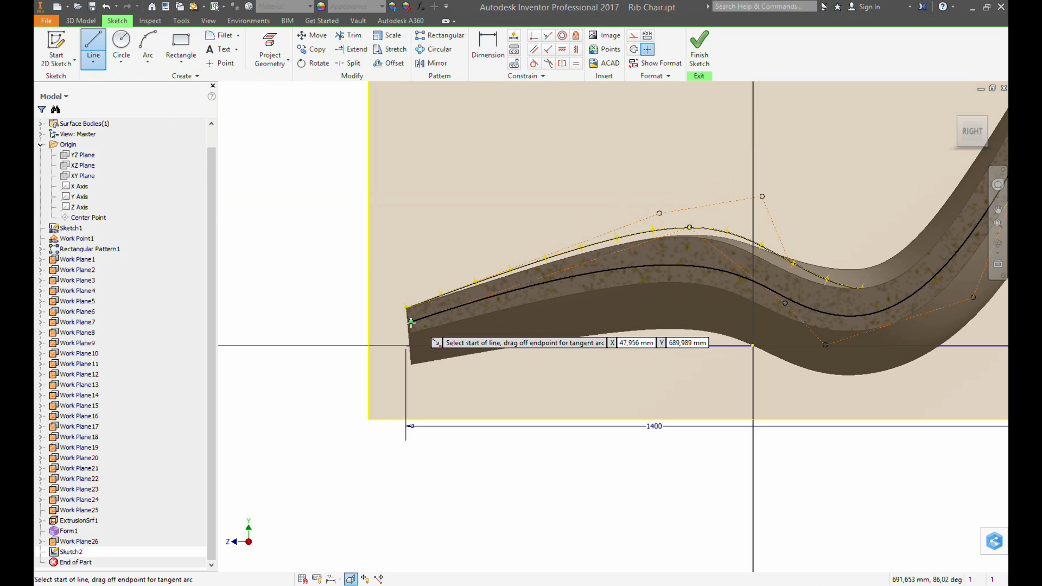
click(411, 322)
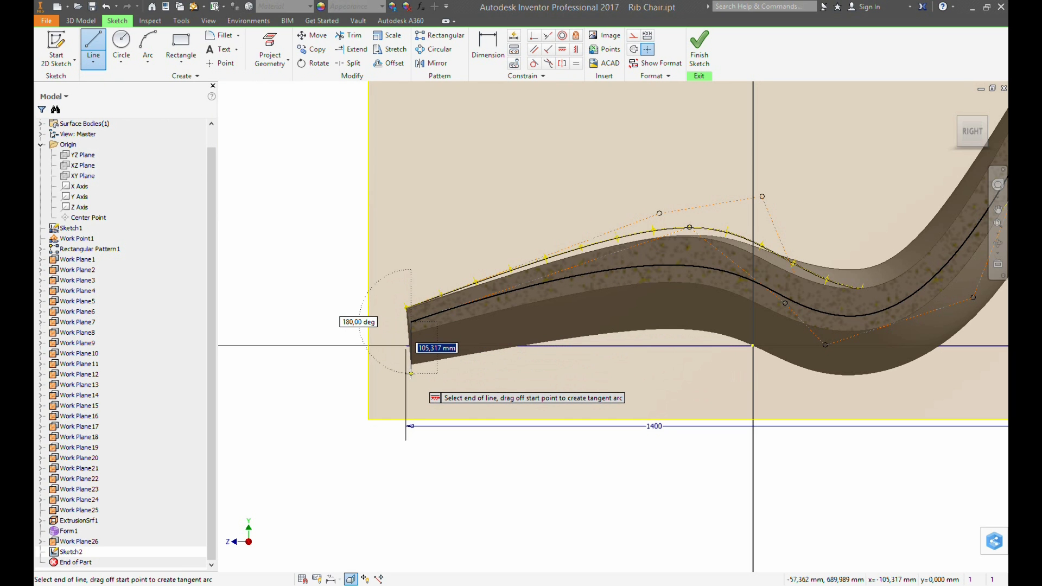
click(411, 369)
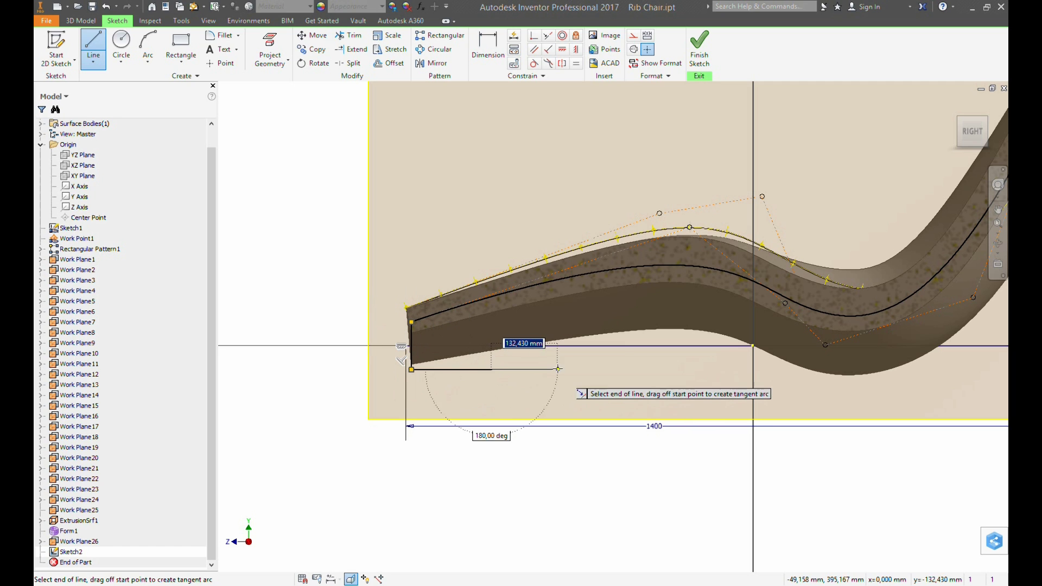
click(492, 369)
key(Escape)
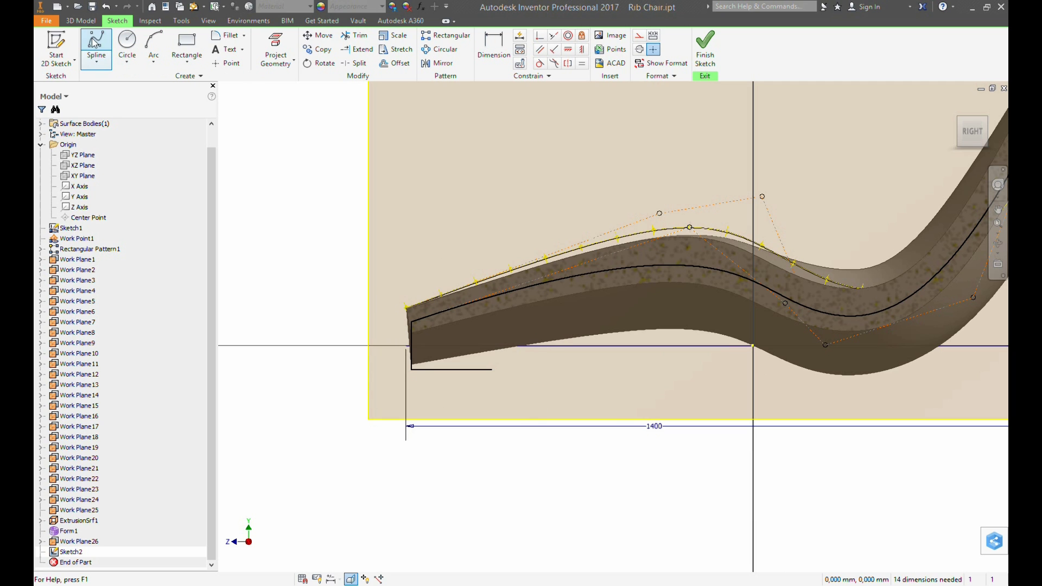
- Draw a control-vertex spline arching under the seat, about 567 mm across, from the front horizontal line's end back to the same height
click(96, 47)
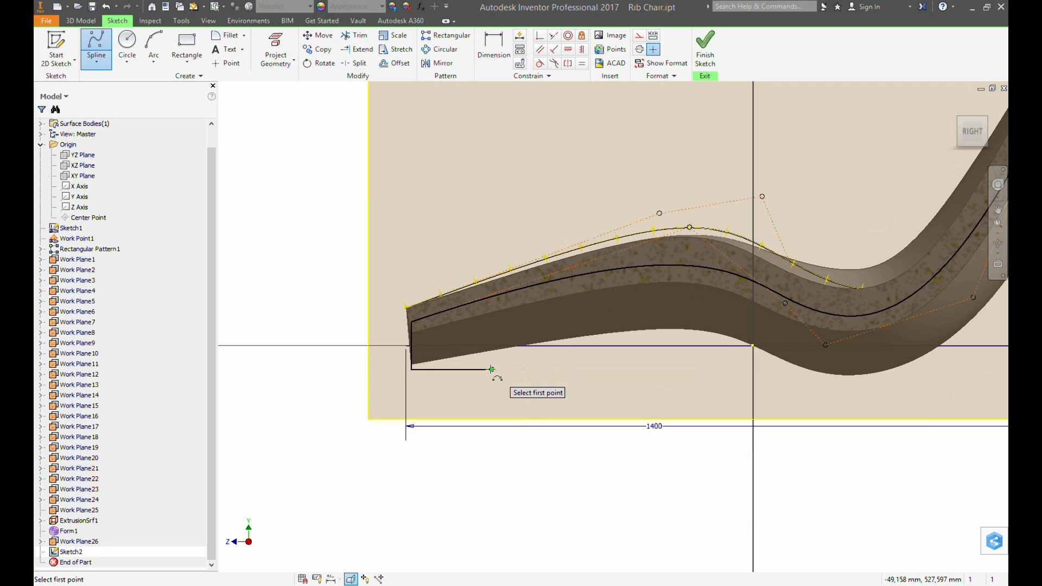
click(492, 369)
click(537, 328)
click(621, 298)
click(708, 302)
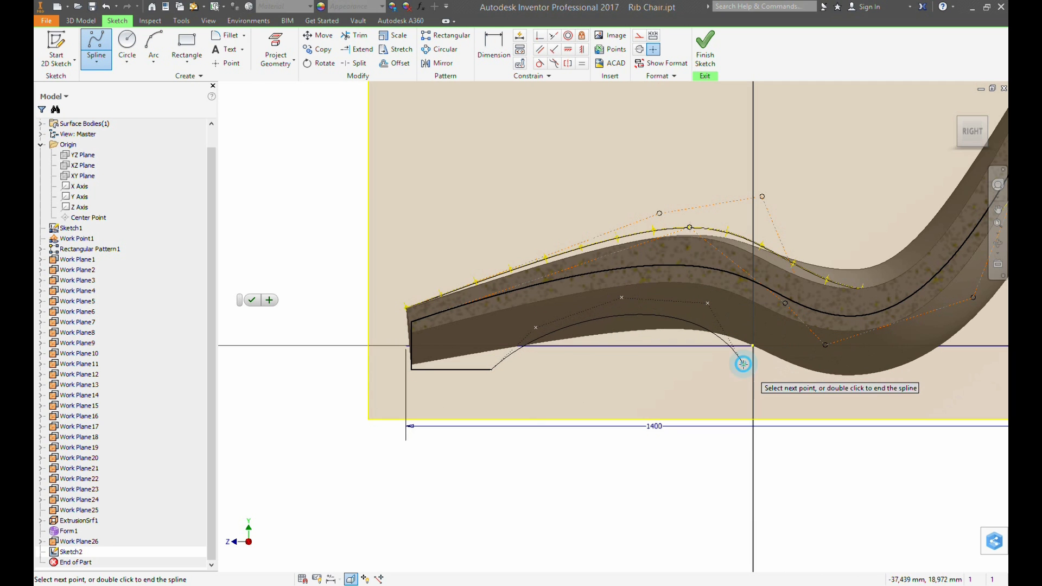
right_click(773, 369)
click(812, 371)
- Draw a horizontal base line about 329 mm long from the arch spline's end toward the backrest
click(96, 61)
click(99, 80)
click(772, 369)
click(936, 369)
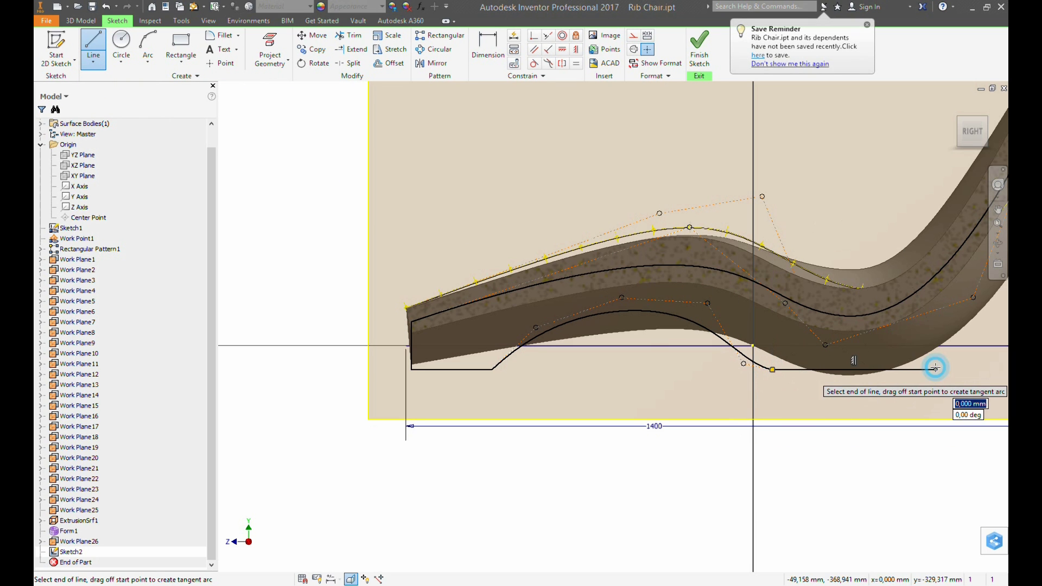
middle_drag(1004, 359, 717, 380)
scroll(716, 380, down, 3)
key(Escape)
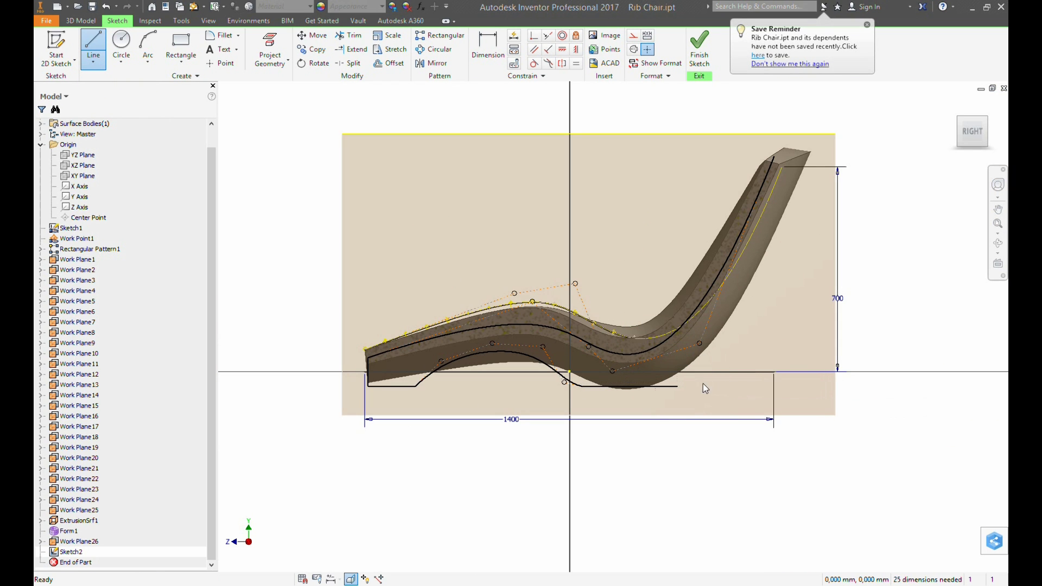
- Draw a spline from the base line's rear end up behind the backrest, ending beside the side spline's upper endpoint
click(94, 61)
click(106, 103)
click(677, 386)
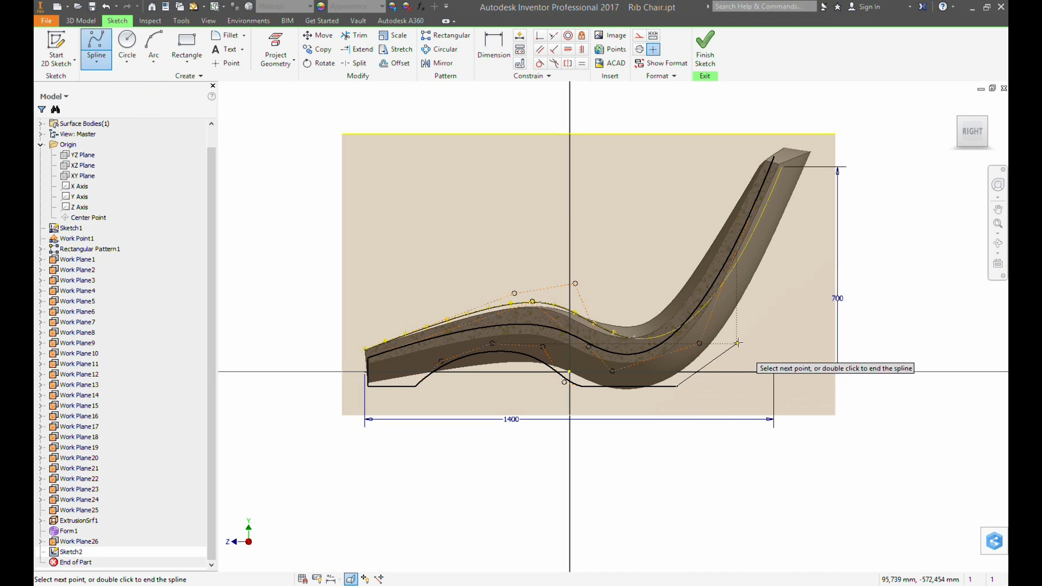
scroll(773, 198, up, 5)
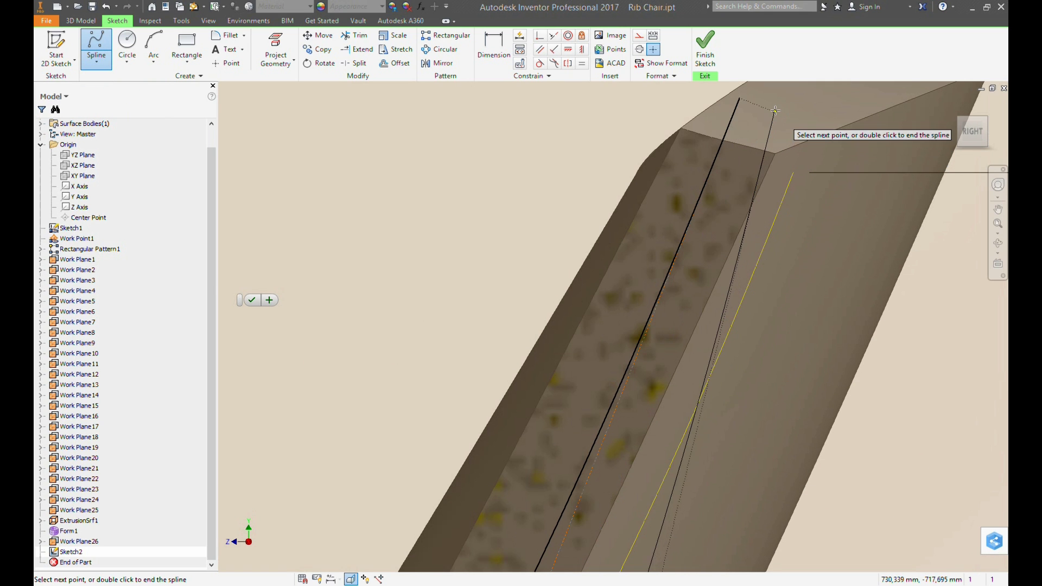
right_click(779, 110)
click(821, 109)
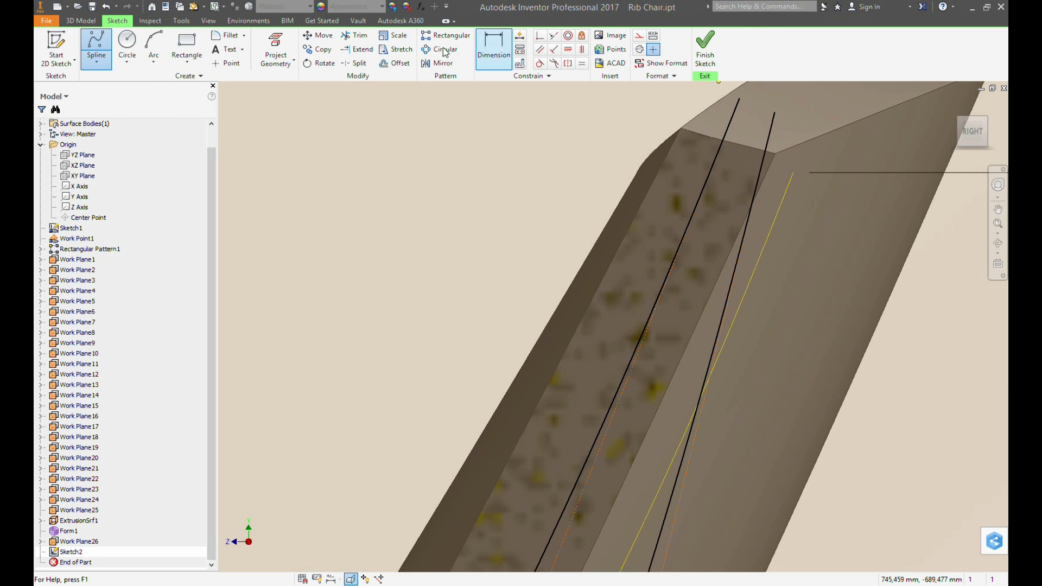
- Close the rib profile with a short line between the two upper endpoints and pull its rear corner slightly outward
click(96, 63)
click(106, 84)
click(740, 99)
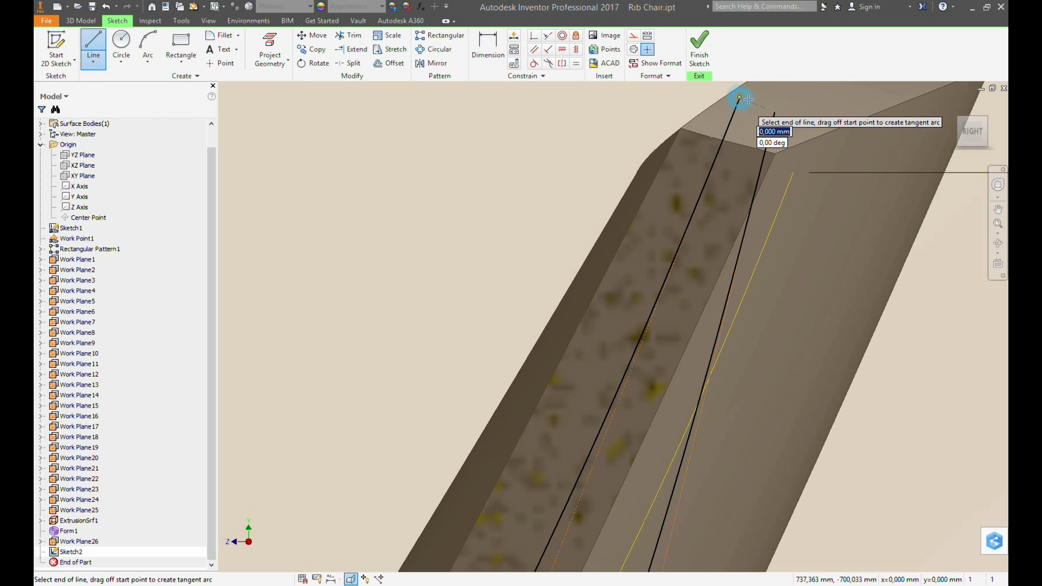
key(Escape)
scroll(769, 114, down, 5)
drag(771, 114, 784, 120)
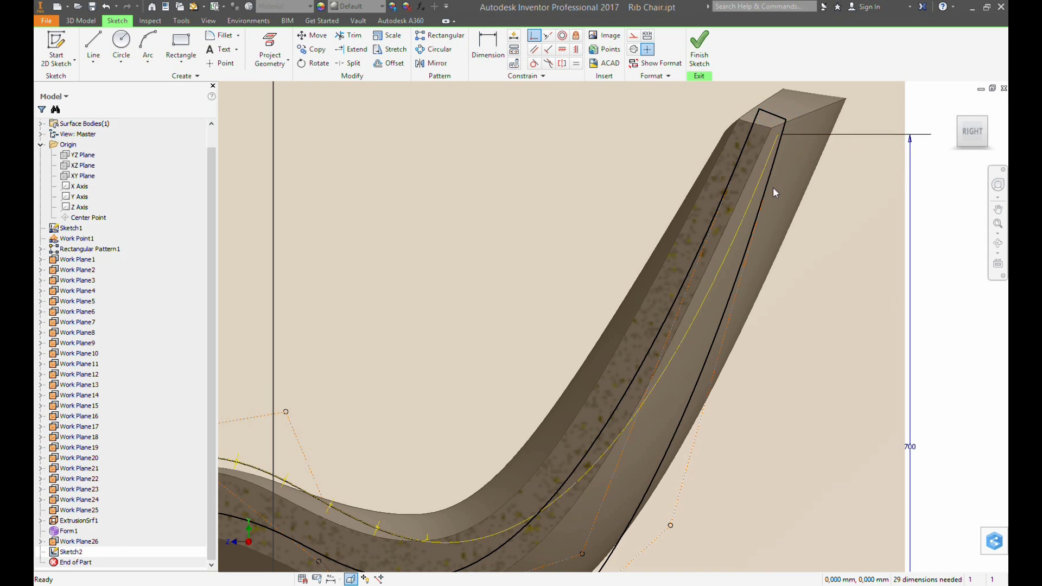
- Move the arch spline's last control vertex slightly upward and toward the backrest
scroll(752, 269, down, 6)
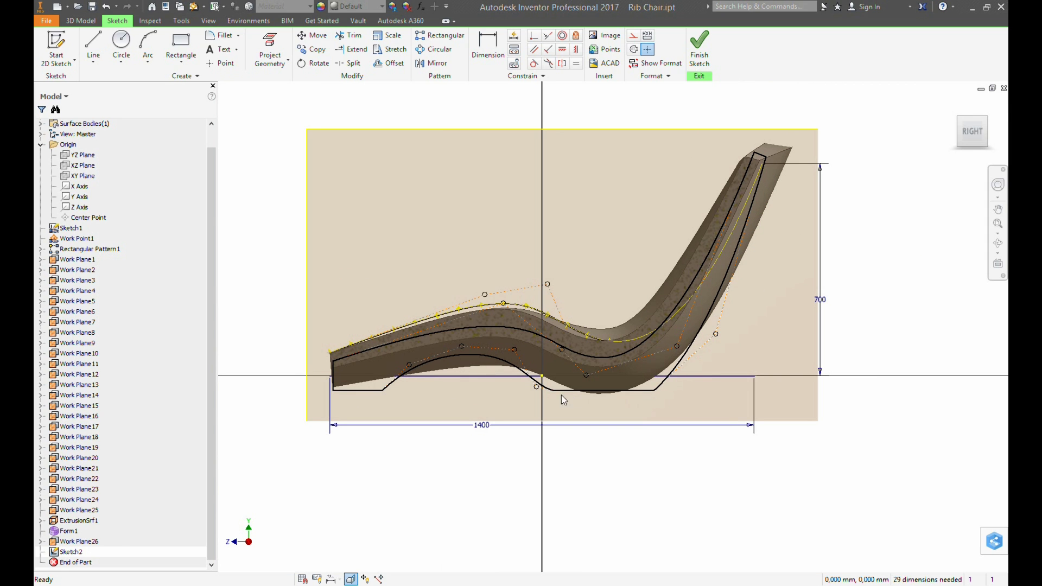
scroll(542, 387, up, 4)
drag(537, 387, 547, 381)
scroll(543, 380, down, 4)
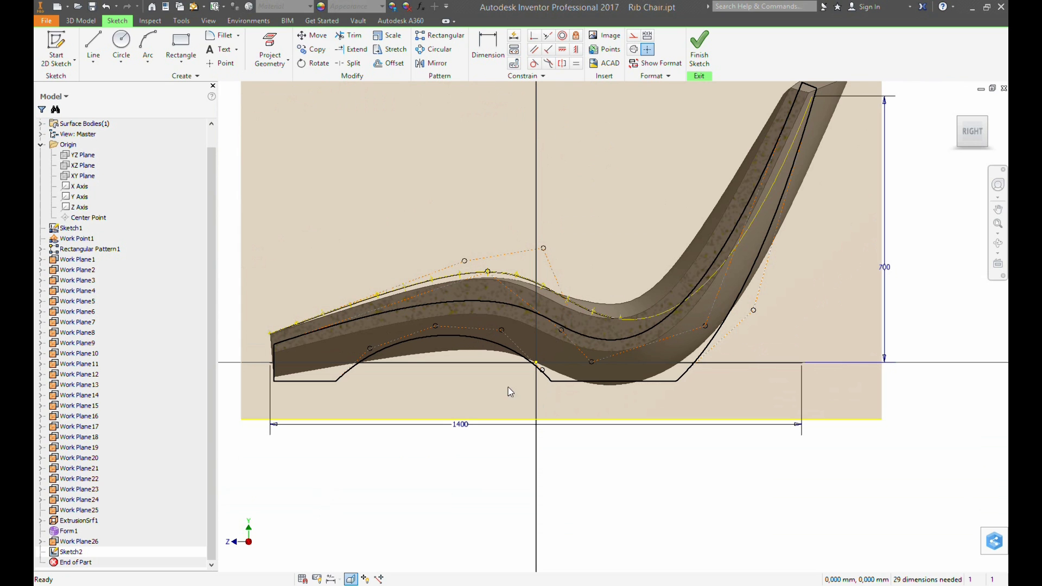
- Shorten the base line at its rear end by about 50 mm and move the rear spline's control vertex outward
drag(675, 381, 655, 381)
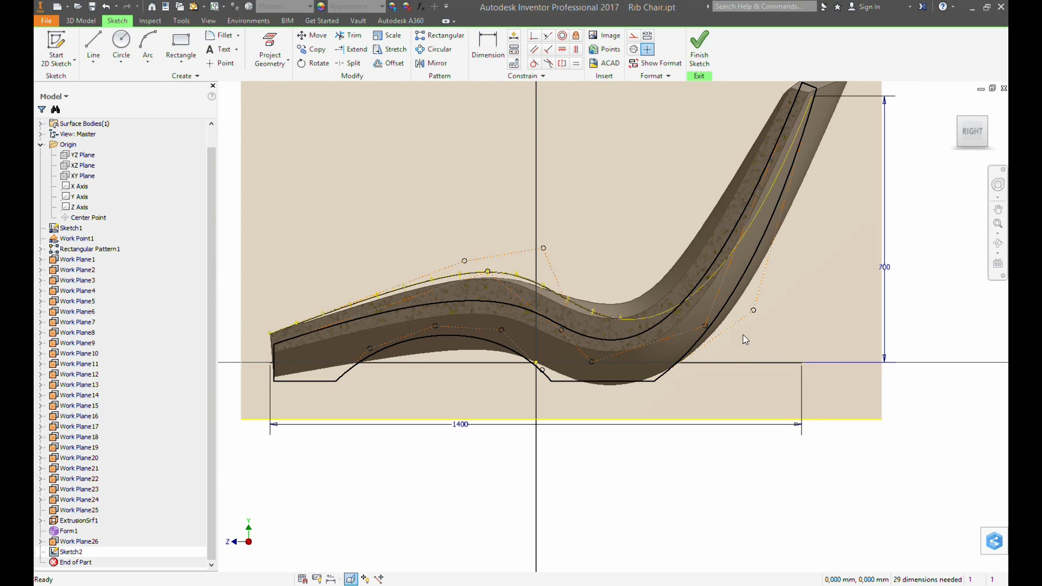
drag(754, 311, 769, 311)
scroll(782, 350, down, 2)
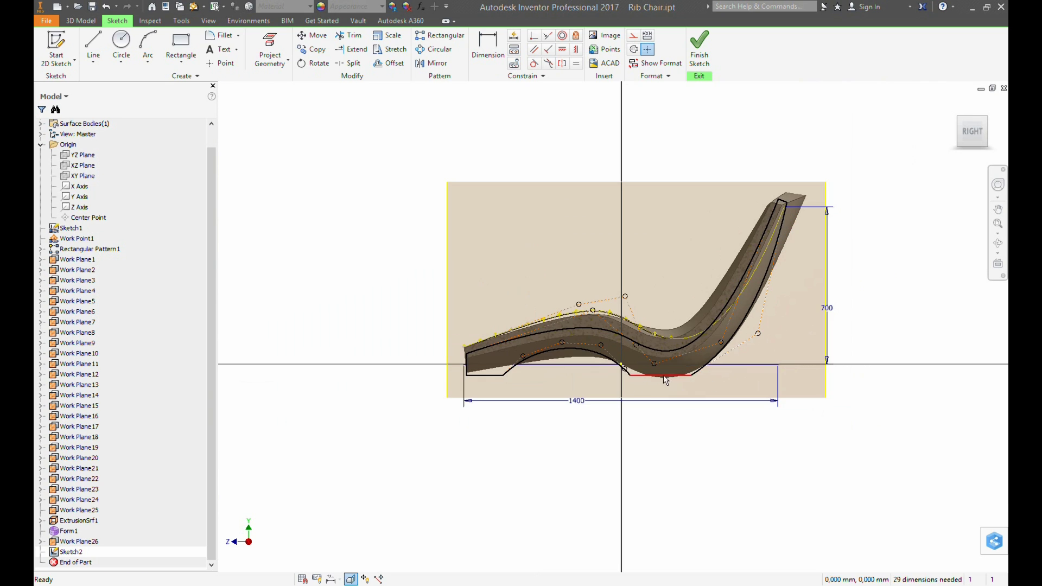
- Shift the base line's front end and an arch control vertex toward the backrest, shorten the front horizontal line about 105 mm, and finish the sketch
scroll(626, 376, up, 3)
drag(639, 369, 655, 371)
drag(583, 312, 607, 313)
drag(398, 370, 353, 370)
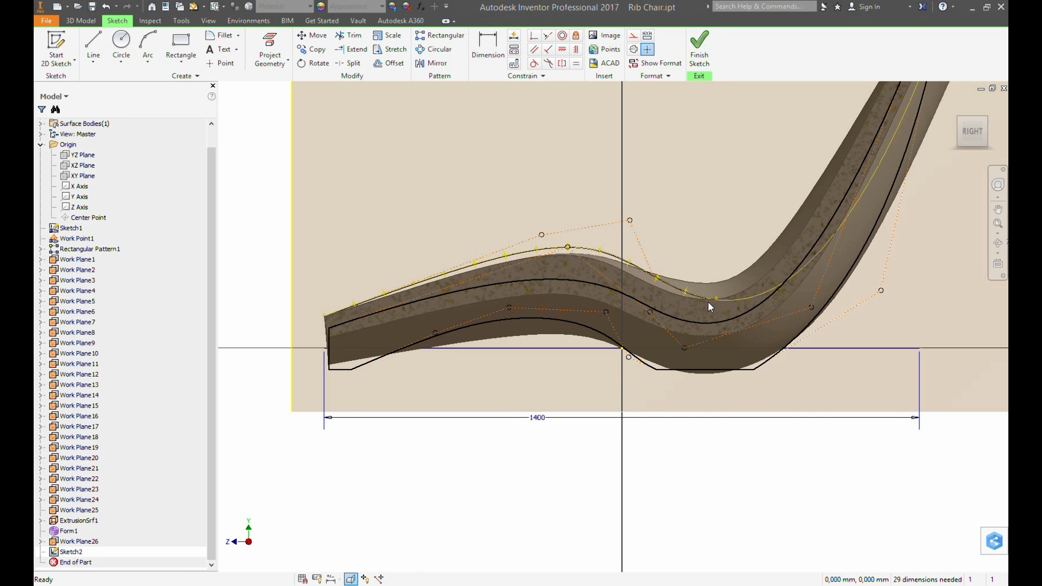
click(700, 54)
- Add a numeric user parameter named Thic with a value of 21 mm
click(420, 221)
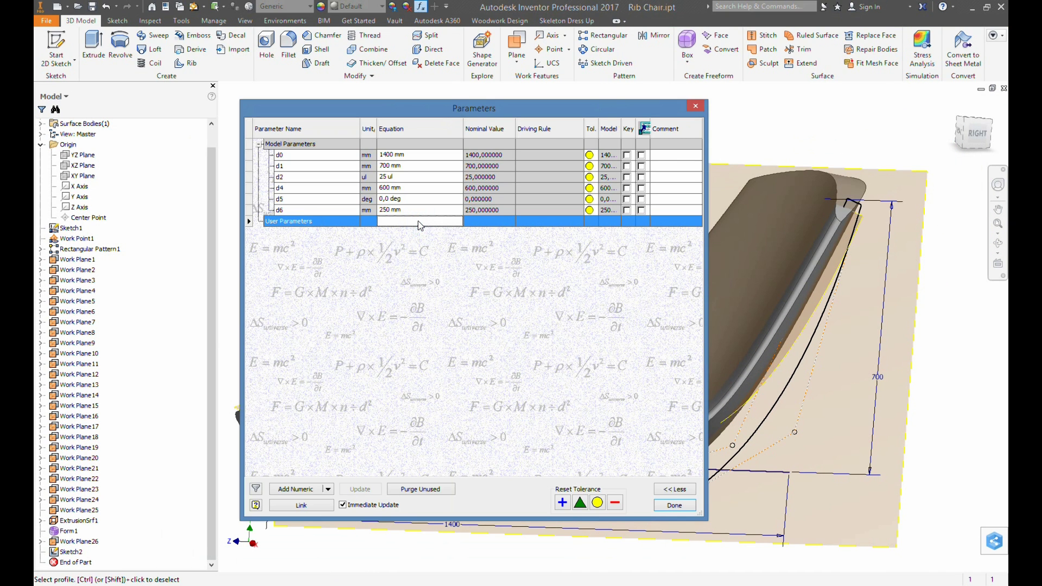
click(306, 489)
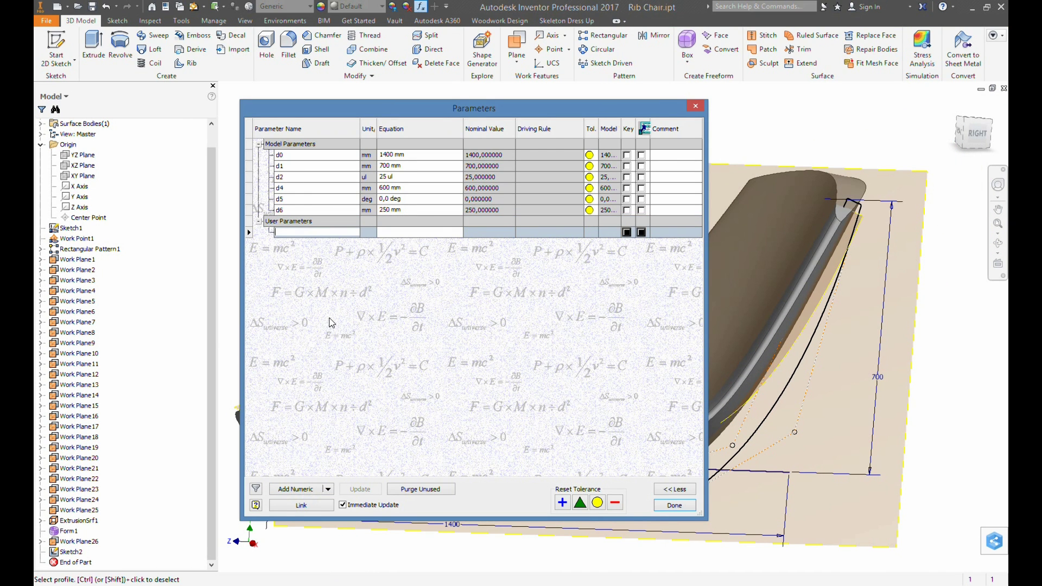
click(399, 232)
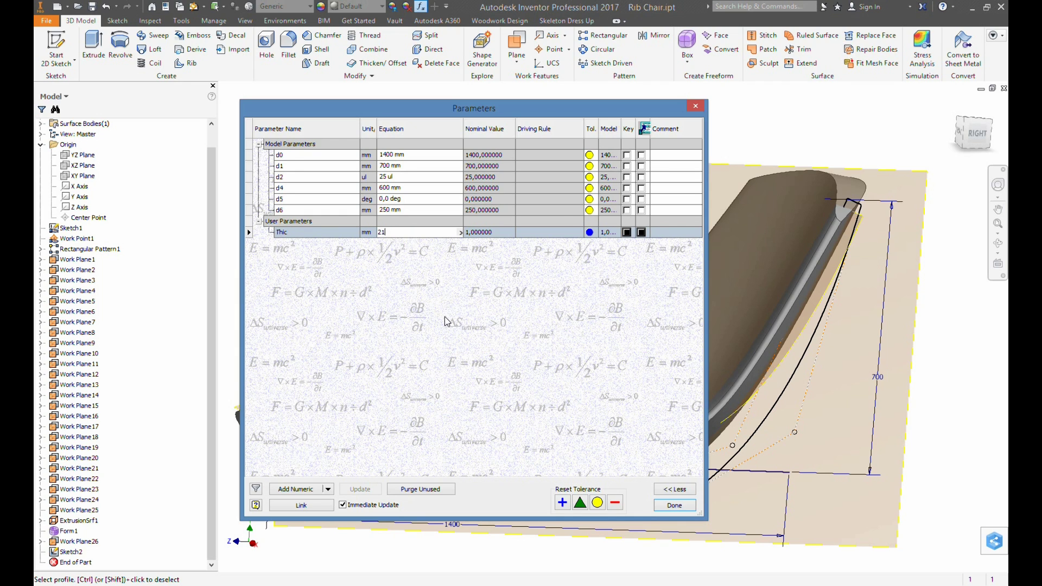
key(Return)
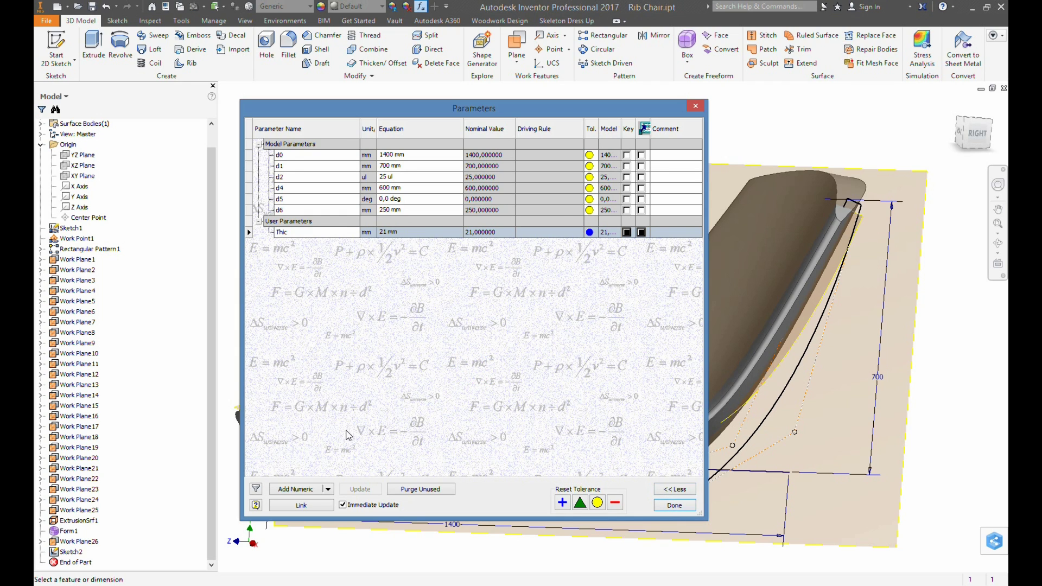
- Add a second numeric user parameter named tol in millimetres and close the parameter table
click(300, 491)
text(tol)
click(417, 245)
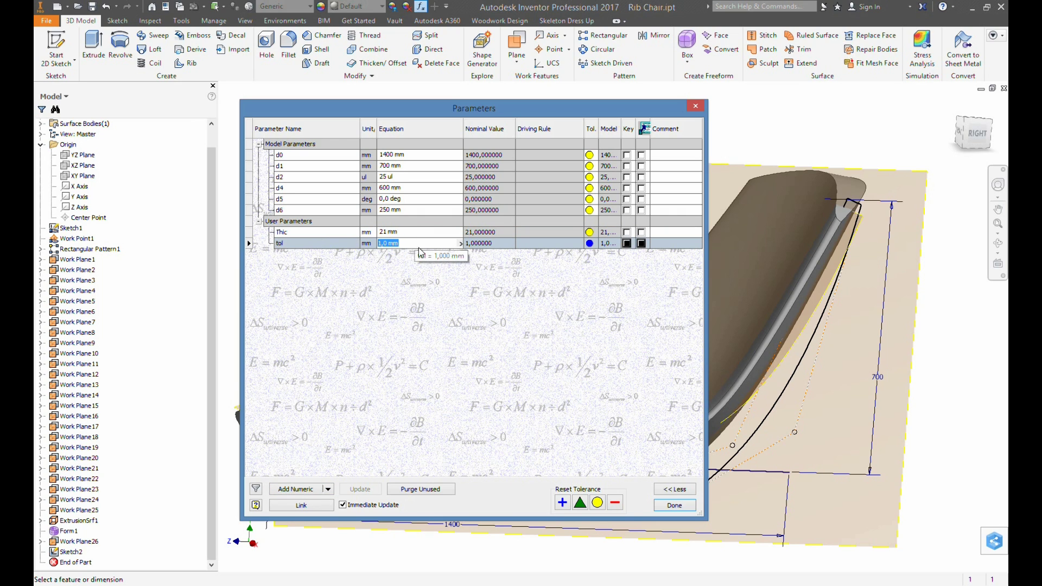
key(Return)
click(671, 508)
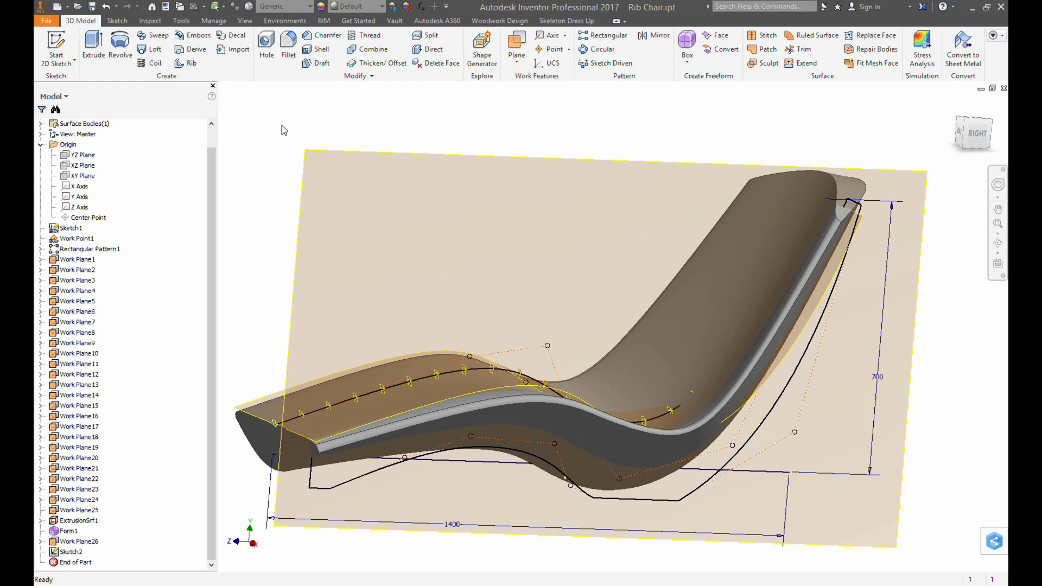
- Extrude the closed rib profile as a new solid by a distance of Thic+tol in the reversed direction
click(93, 47)
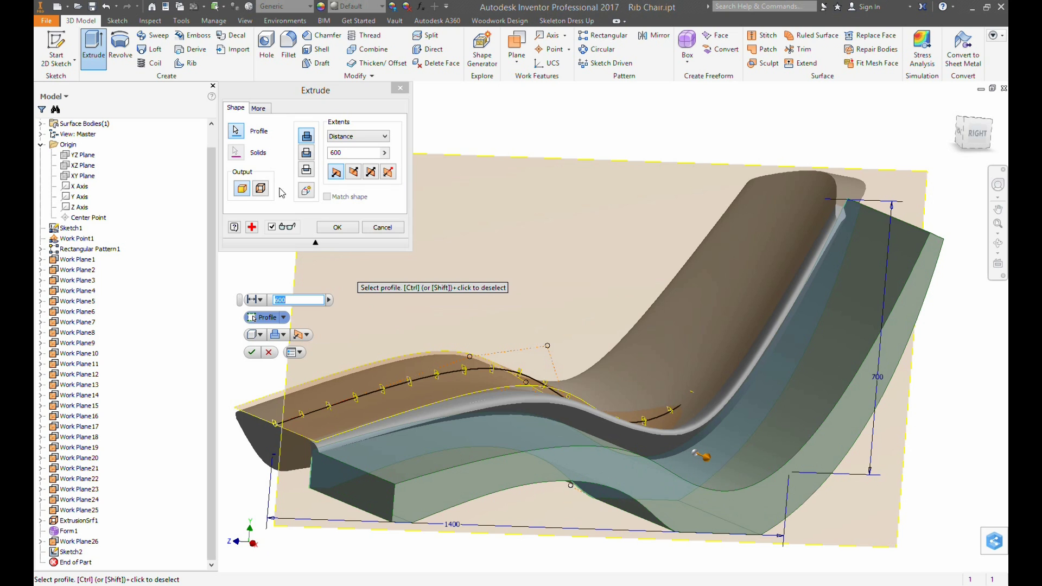
click(358, 153)
click(385, 152)
click(424, 183)
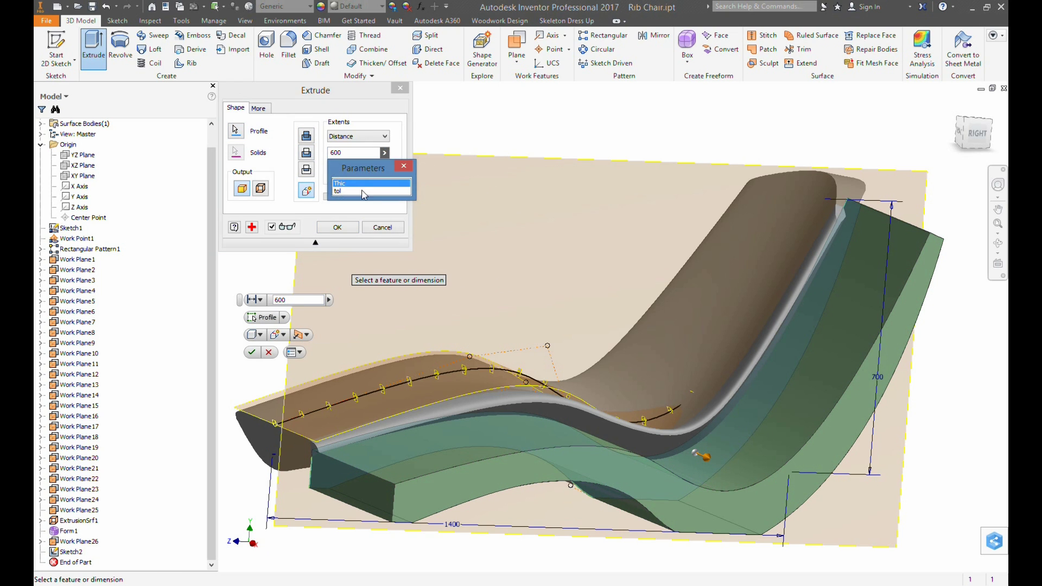
click(359, 193)
text(+tol)
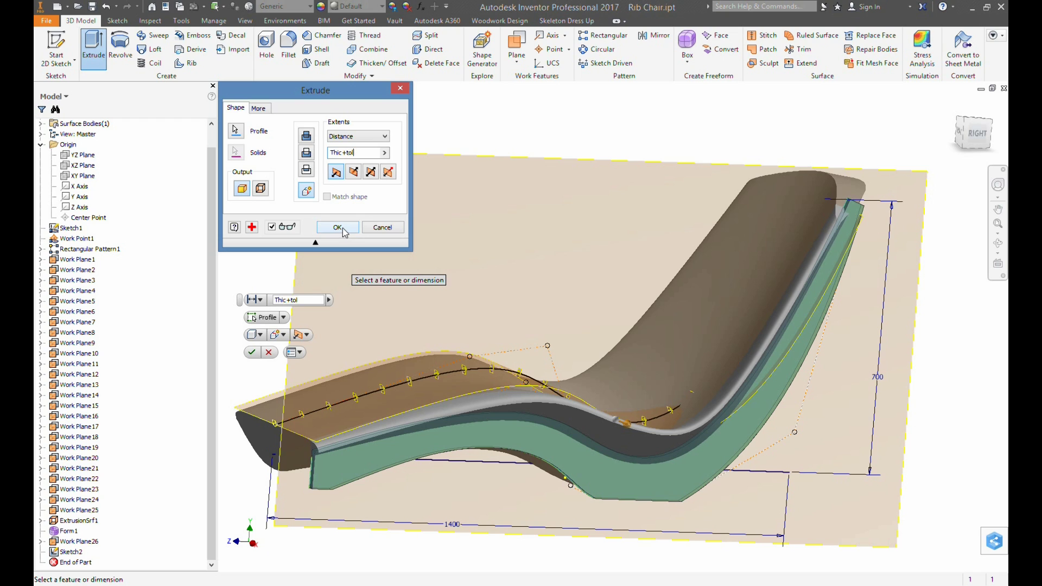
click(353, 175)
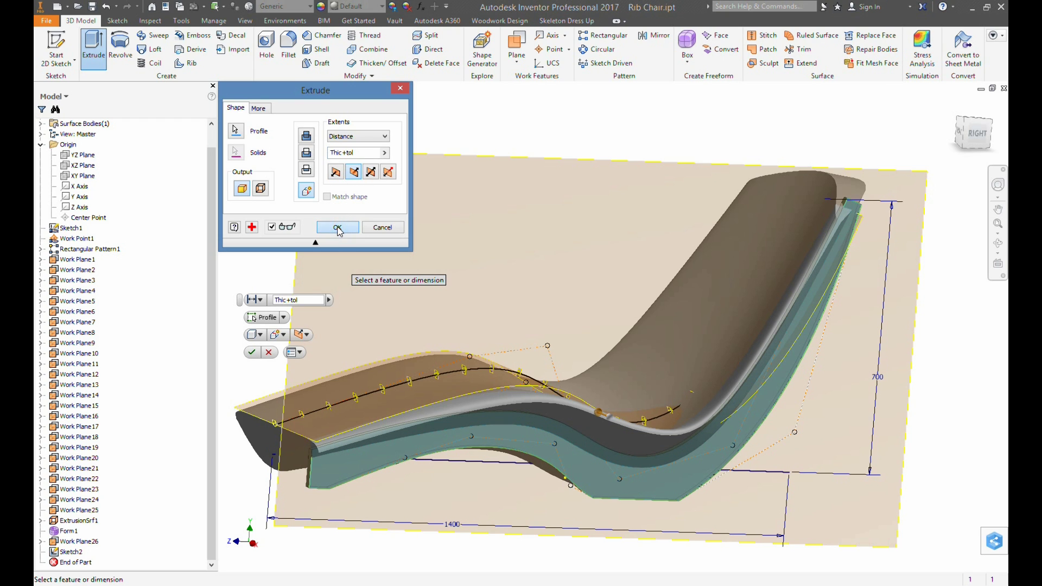
click(338, 228)
- Cut the extruded rib out of the freeform chair body with Combine, keeping the rib as toolbody
shift+middle_drag(549, 305, 487, 348)
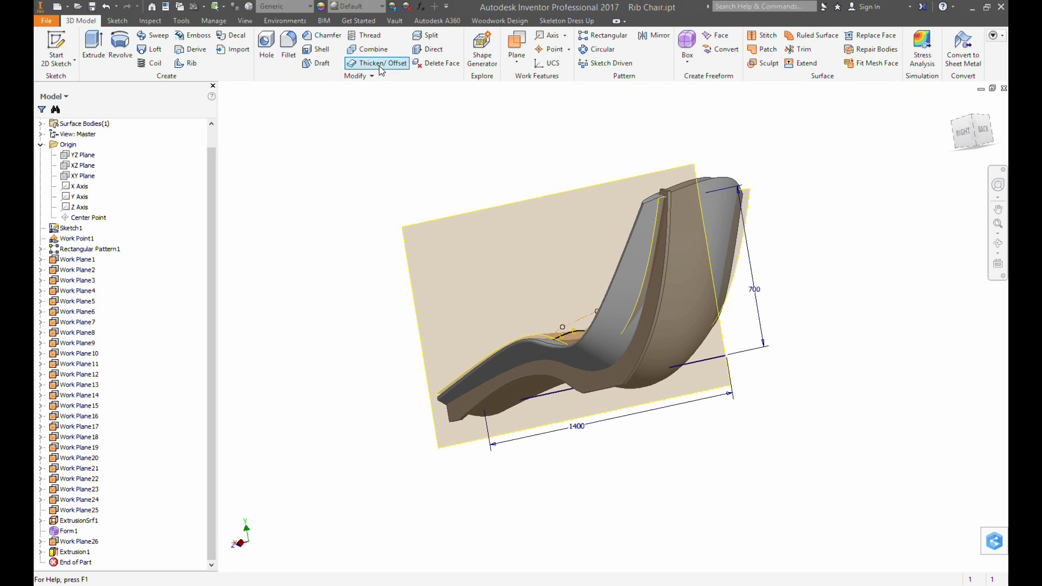
click(370, 49)
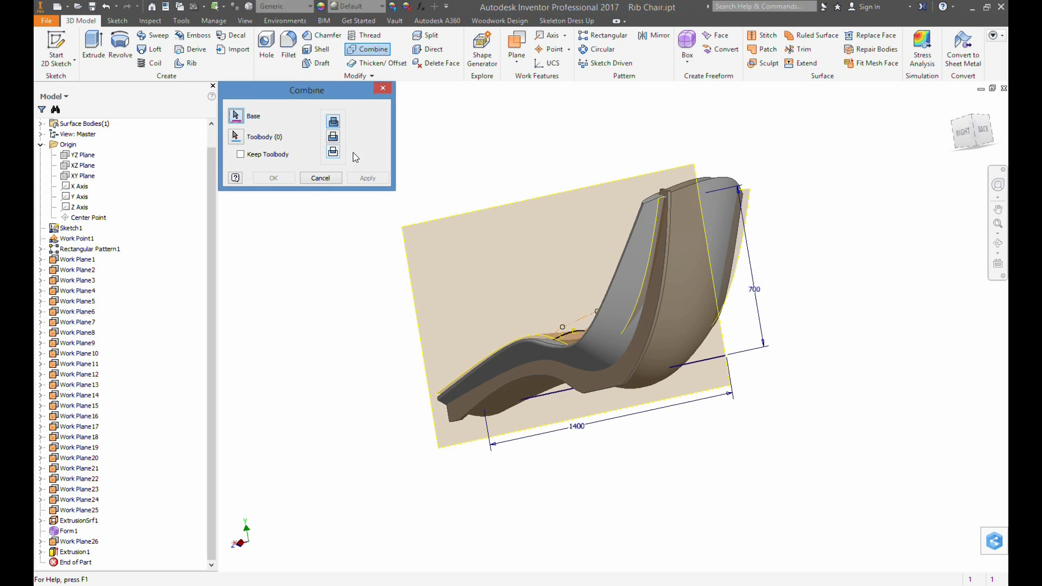
click(683, 261)
click(240, 154)
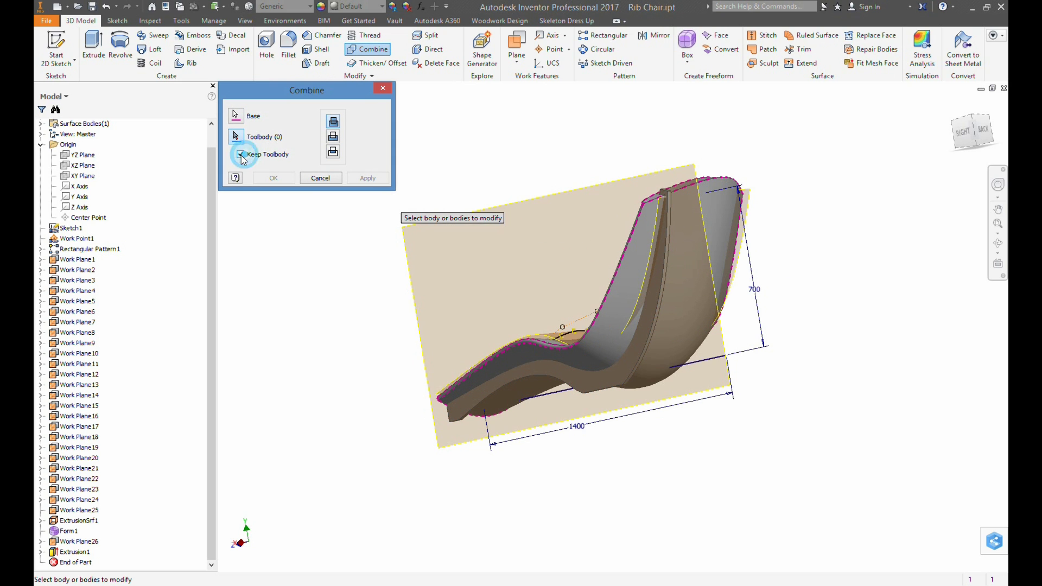
click(554, 374)
click(333, 136)
click(368, 180)
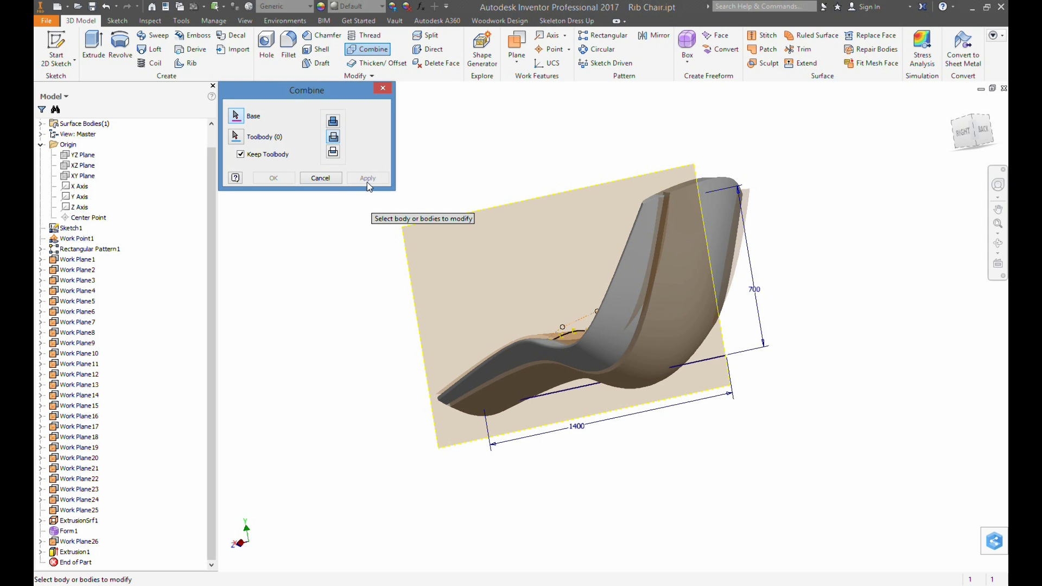
- Mirror the Combine1 cut about the YZ plane to the opposite side of the chair body
mouse_move(492, 291)
shift+middle_down()
mouse_move(519, 320)
mouse_move(506, 289)
shift+middle_up()
click(655, 35)
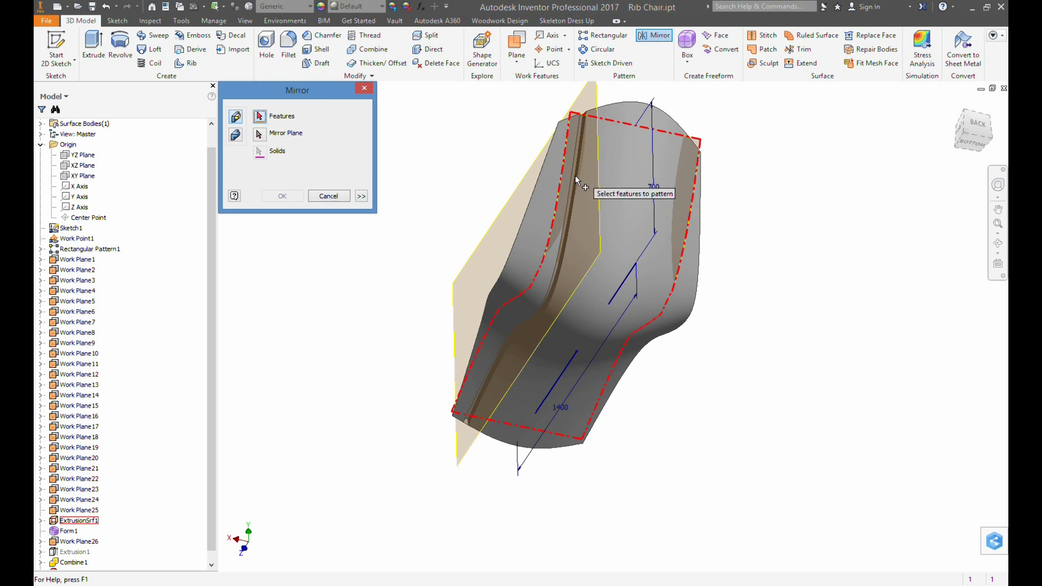
scroll(209, 474, down, 1)
click(79, 554)
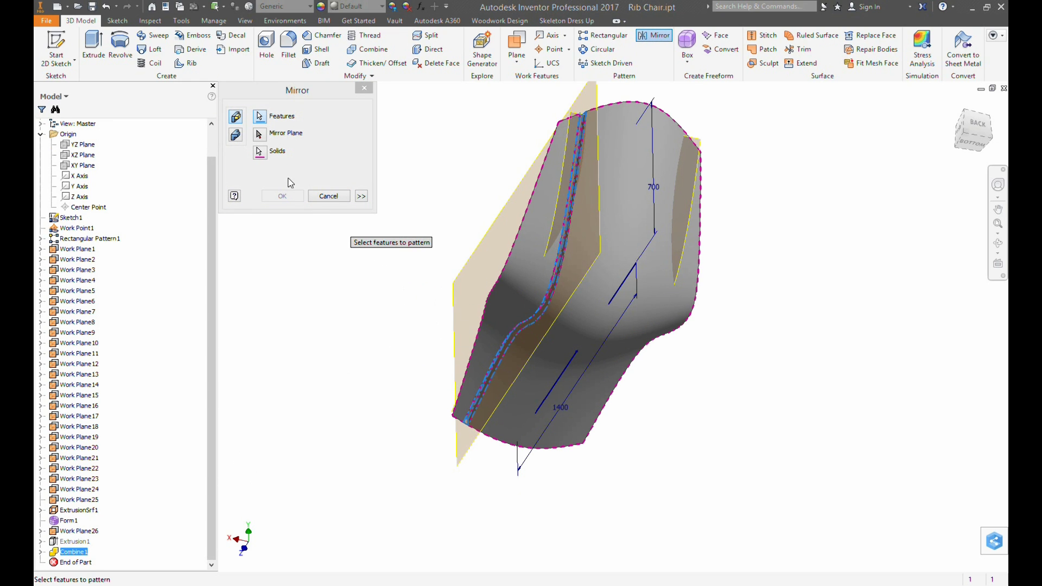
click(259, 135)
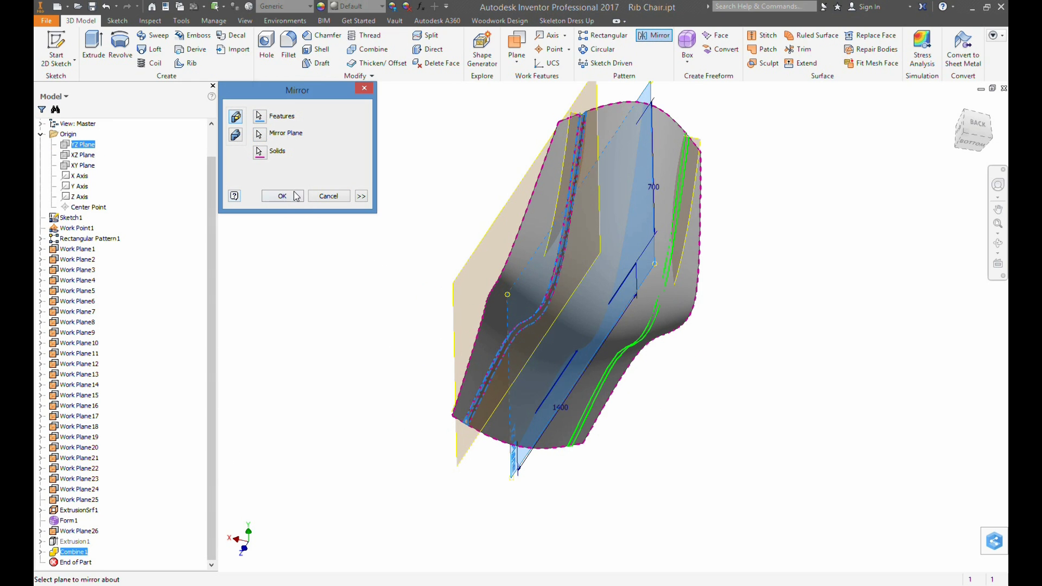
click(289, 197)
shift+middle_drag(535, 234, 582, 338)
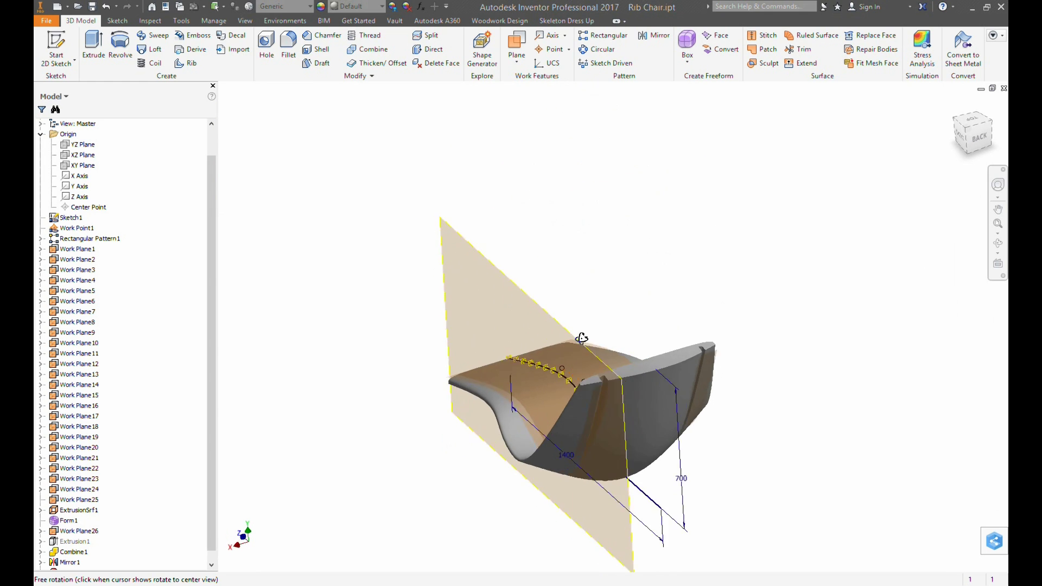
drag(582, 338, 589, 347)
- Show solid body 02 to inspect the rib in its slot from several angles, and hide the body again
drag(209, 337, 212, 304)
click(41, 134)
right_click(74, 157)
click(90, 215)
shift+middle_drag(511, 199, 562, 197)
scroll(716, 299, down, 3)
scroll(667, 298, up, 3)
mouse_move(667, 297)
shift+middle_down()
mouse_move(594, 303)
mouse_move(657, 296)
shift+middle_up()
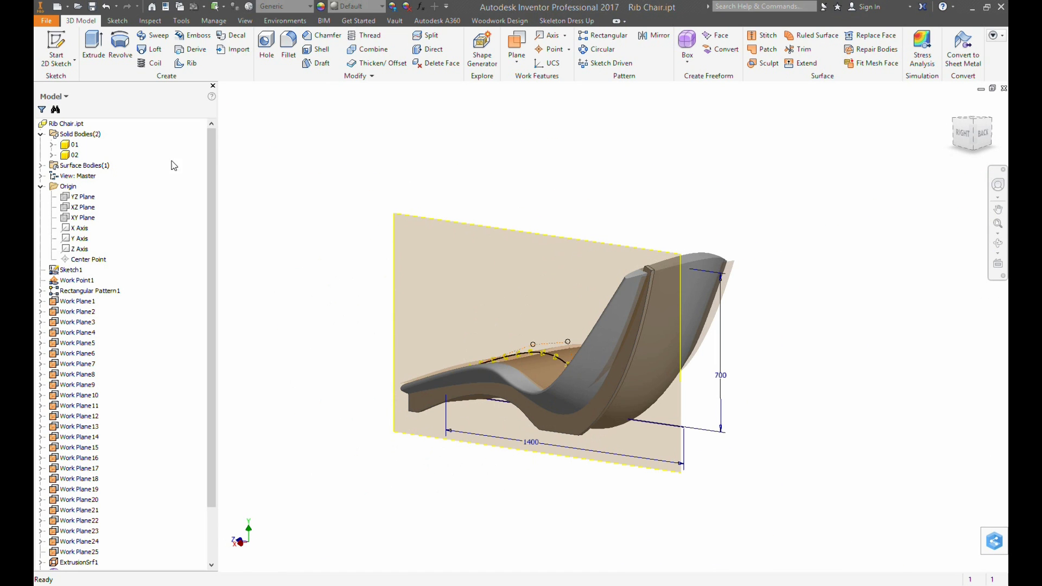
right_click(71, 152)
click(103, 224)
shift+middle_drag(456, 228, 555, 249)
drag(556, 248, 559, 246)
- Switch the model's visual style to Wireframe
click(245, 21)
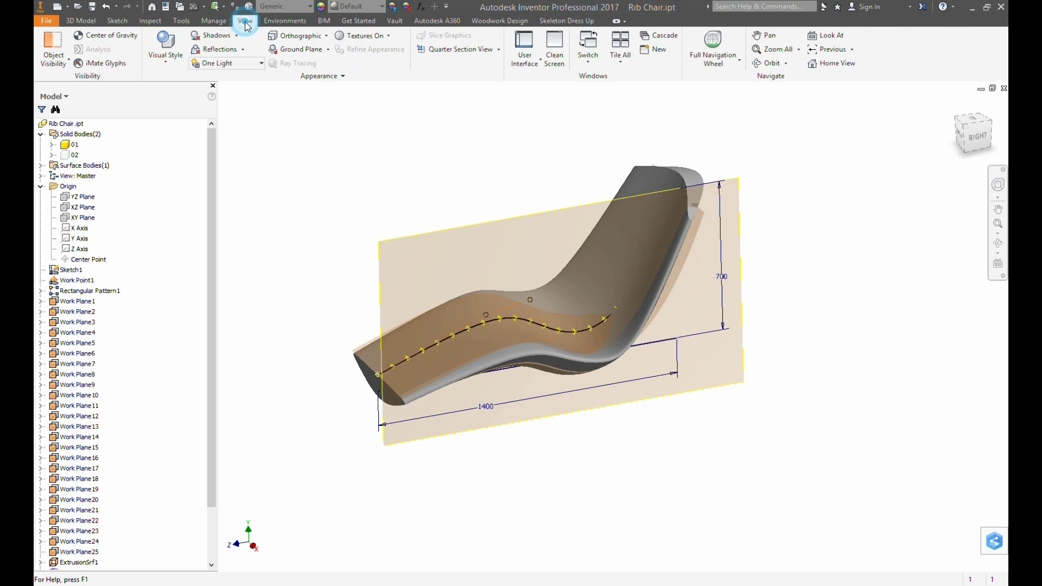
click(167, 65)
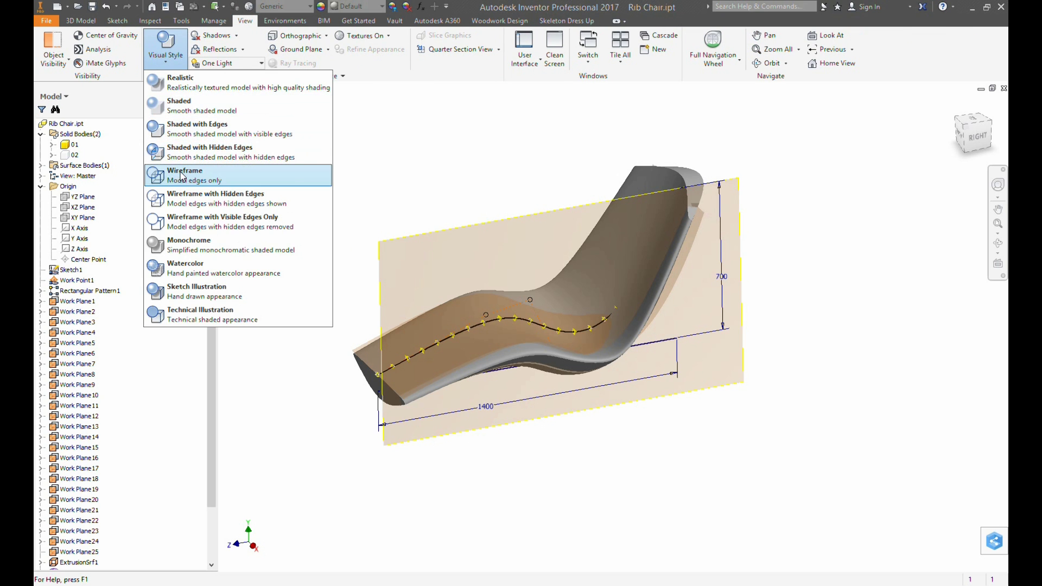
click(189, 182)
- Start a Skeleton Dress Up and pick solid body 01 as the skeleton body
click(571, 22)
click(512, 22)
click(553, 22)
click(51, 53)
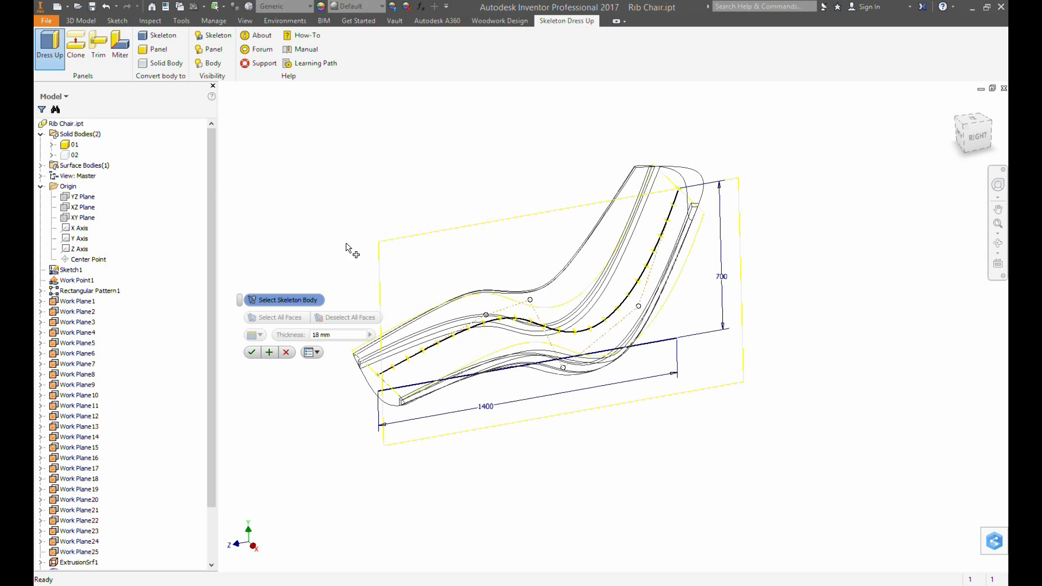
click(443, 353)
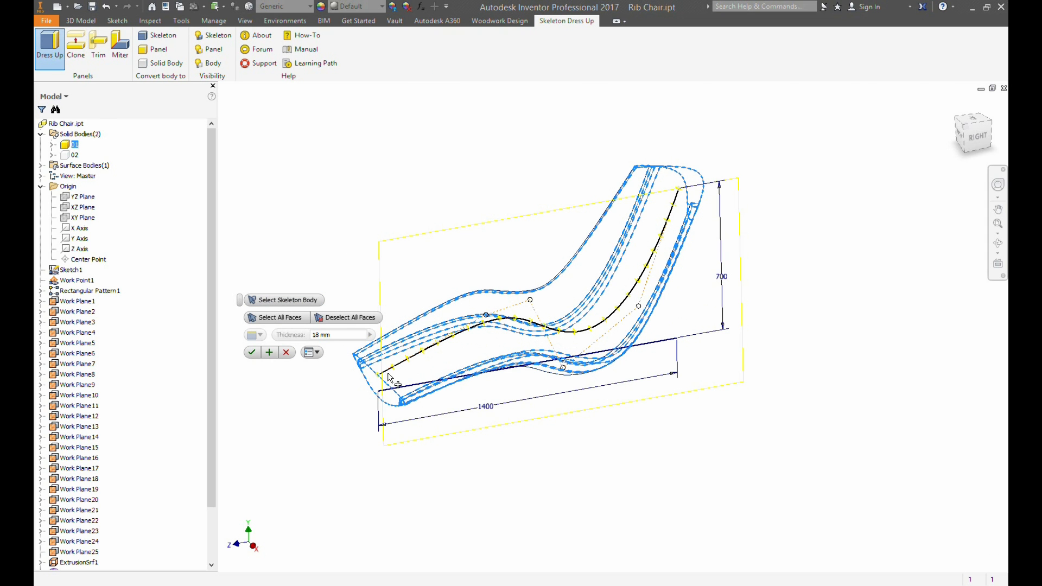
- Create Dress Up panels with thickness Thic on Work Plane1 through Work Plane25 along the chair's guide curve
scroll(387, 375, down, 6)
click(358, 378)
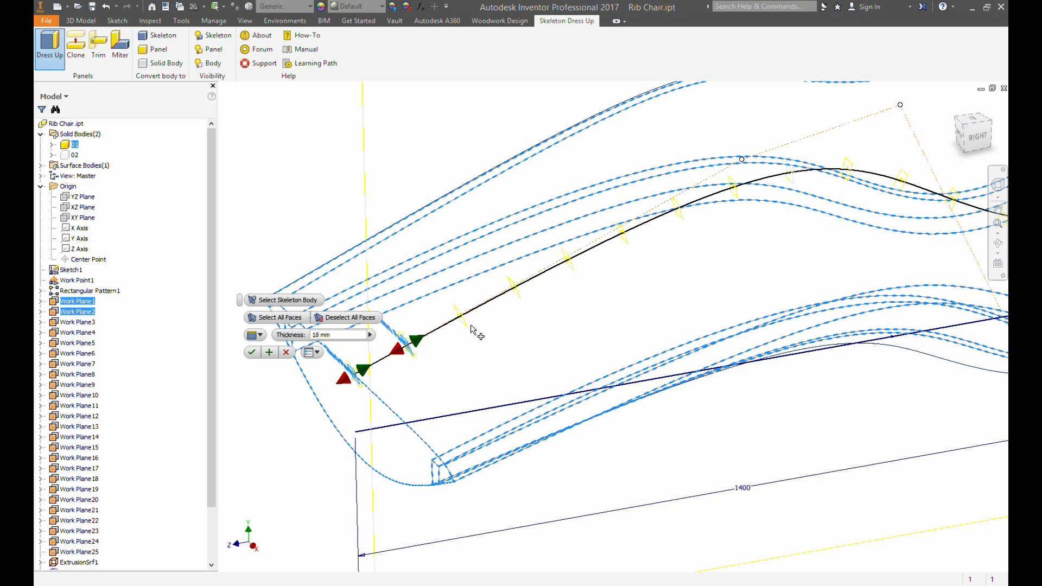
click(578, 270)
click(630, 243)
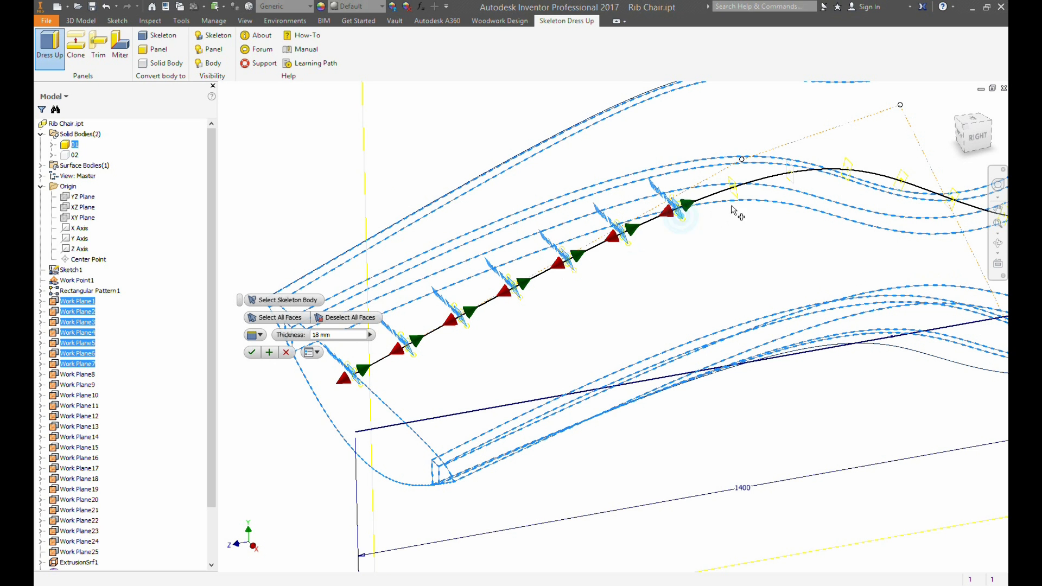
click(734, 187)
click(793, 174)
click(848, 167)
click(902, 179)
middle_drag(887, 257, 568, 284)
click(640, 236)
click(686, 244)
click(741, 246)
click(794, 239)
click(857, 214)
click(898, 163)
middle_drag(942, 131, 611, 312)
click(611, 301)
click(642, 248)
click(672, 194)
click(702, 142)
middle_drag(704, 142, 524, 381)
click(546, 327)
click(565, 271)
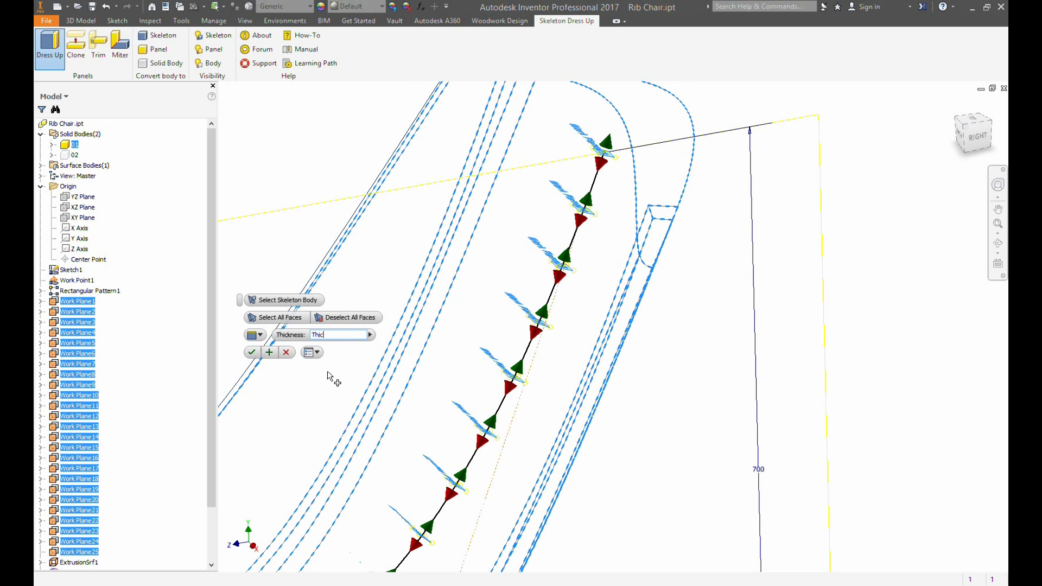
click(253, 353)
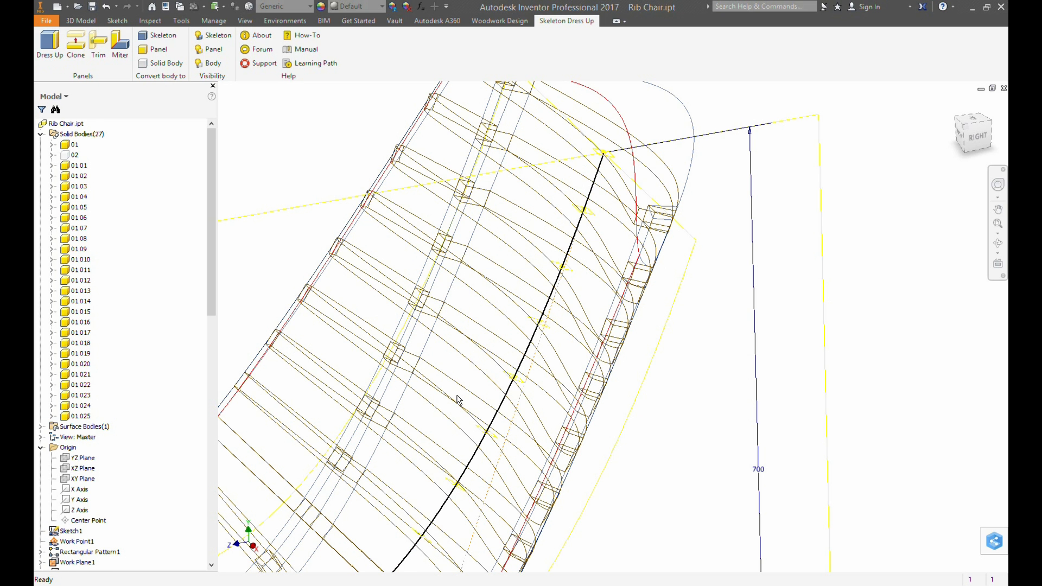
- Set the visual style of the ribbed chair to Realistic
scroll(492, 414, up, 5)
middle_drag(484, 468, 438, 434)
scroll(439, 435, down, 3)
scroll(437, 433, down, 3)
scroll(515, 413, up, 5)
mouse_move(592, 399)
shift+middle_down()
mouse_move(662, 386)
mouse_move(674, 397)
mouse_move(605, 401)
shift+middle_up()
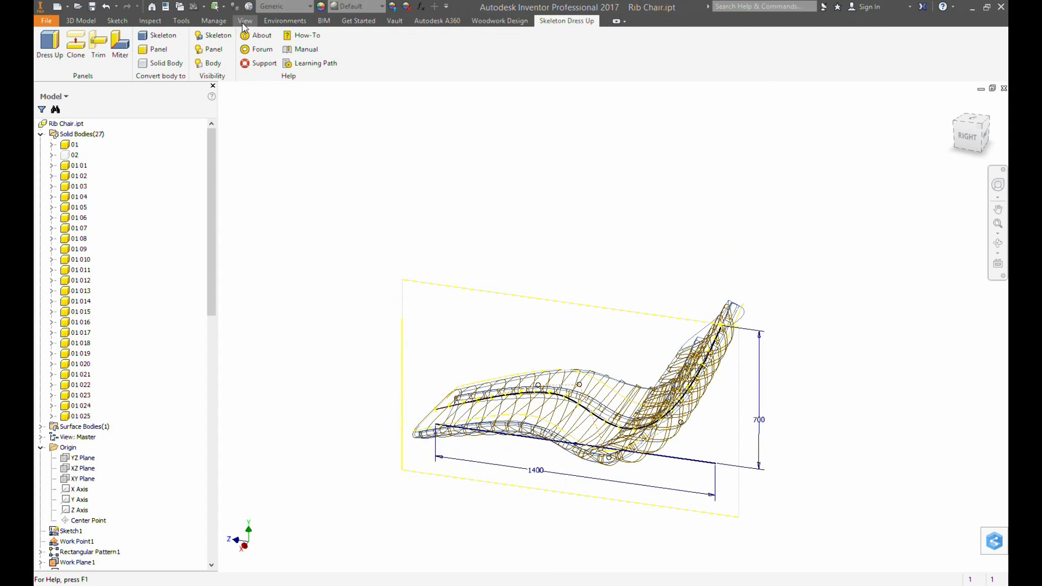
click(243, 22)
click(167, 60)
click(162, 83)
- Hide solid body 01 and examine the cross ribs at the top of the backrest
mouse_move(435, 301)
shift+middle_down()
mouse_move(705, 303)
mouse_move(509, 304)
mouse_move(489, 293)
shift+middle_up()
right_click(73, 147)
click(96, 216)
shift+middle_drag(391, 277, 235, 266)
scroll(576, 391, up, 6)
scroll(586, 391, down, 6)
shift+middle_drag(656, 400, 523, 221)
scroll(521, 217, up, 4)
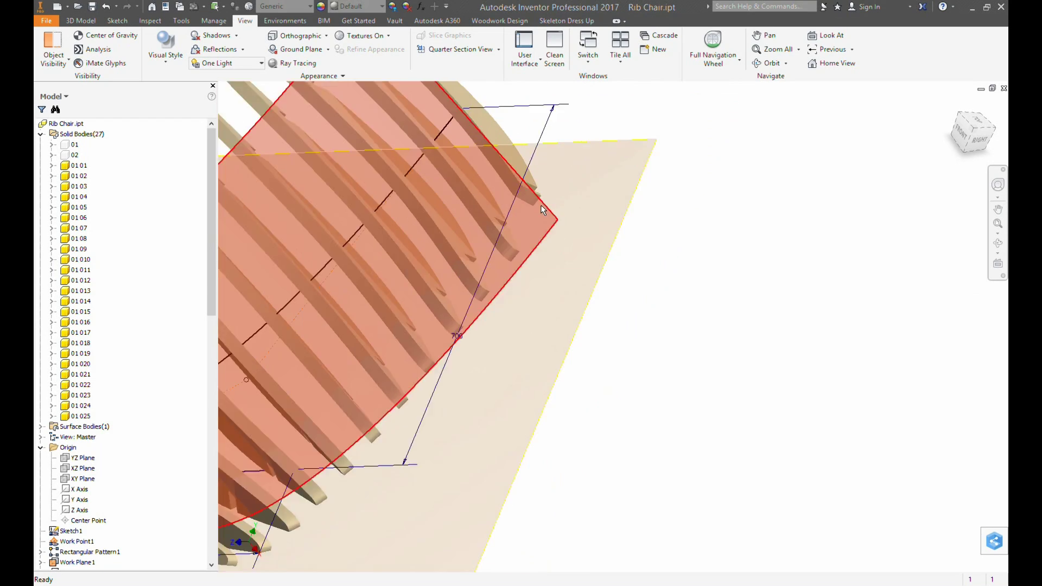
scroll(541, 207, down, 6)
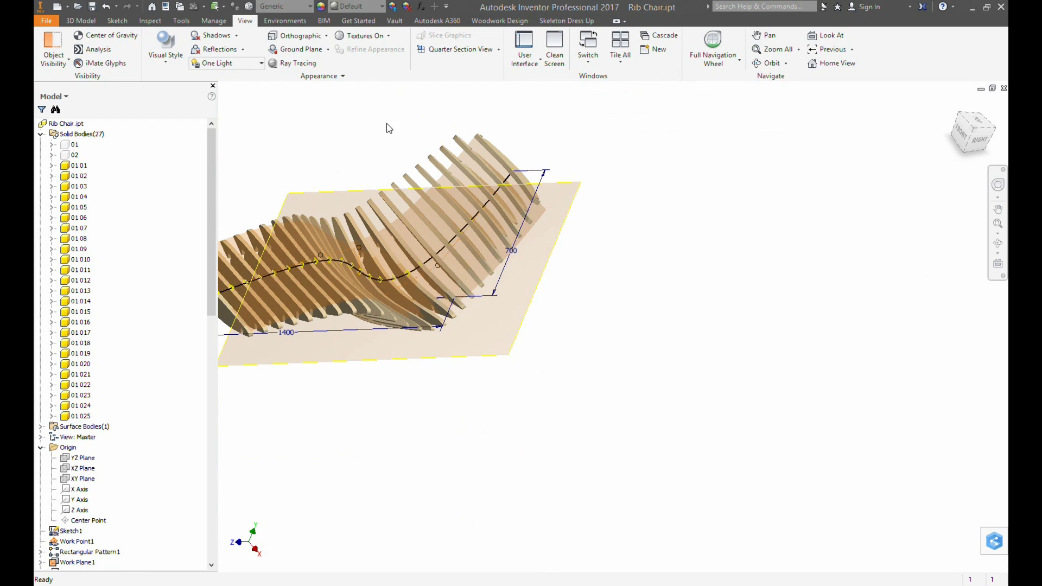
- Show solid body 01 again and compare the backrest's upper end with the cross ribs
click(75, 145)
right_click(74, 146)
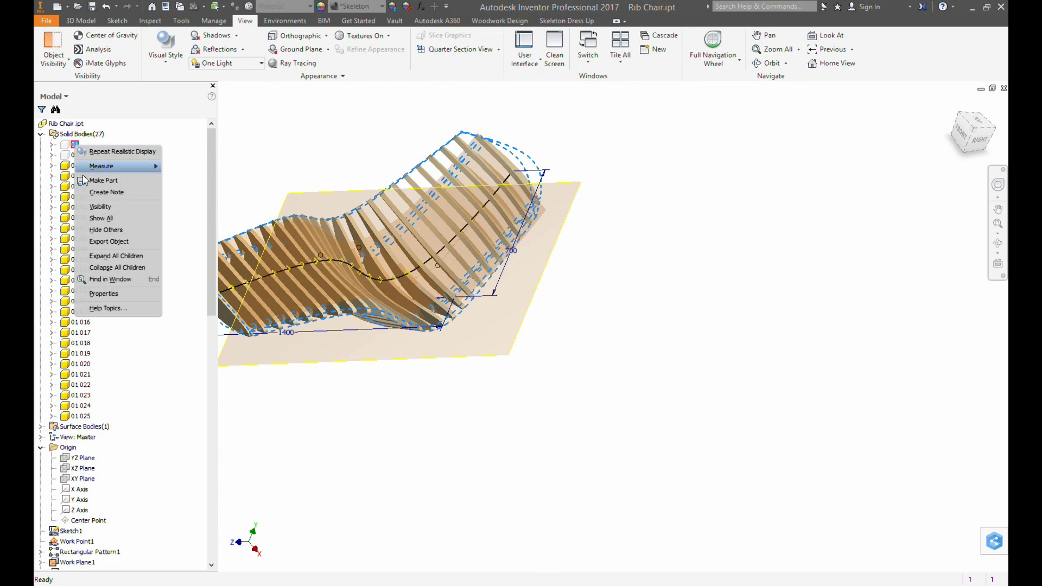
click(87, 205)
scroll(484, 128, up, 8)
scroll(457, 181, down, 7)
shift+middle_drag(472, 182, 455, 230)
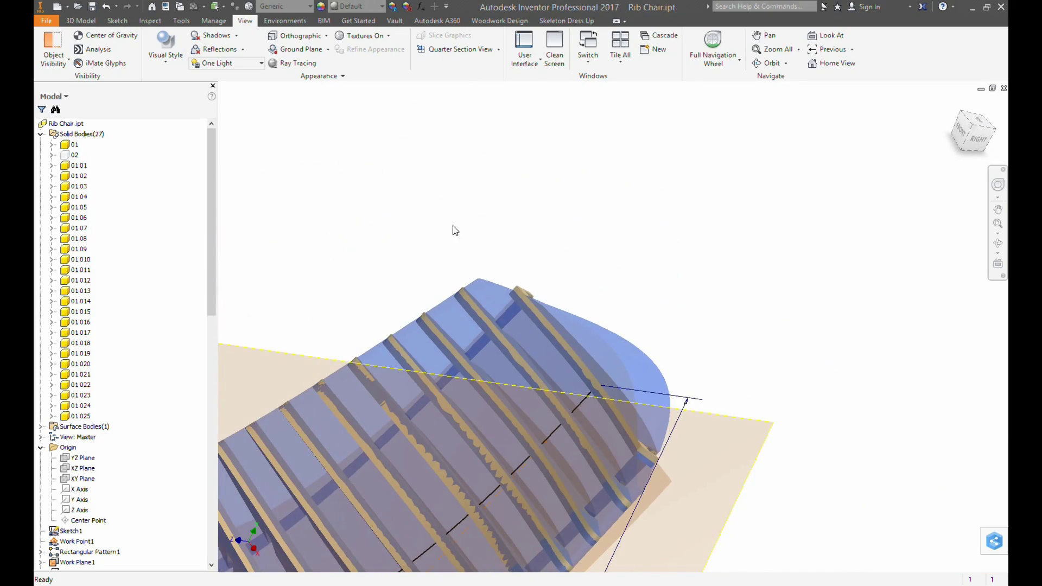
scroll(224, 318, down, 3)
middle_drag(283, 337, 623, 201)
shift+middle_drag(549, 260, 516, 290)
- Edit freeform Form1, moving the outer top corner of the backrest up about 117.5 mm along Y, and finish the freeform
drag(210, 301, 210, 465)
right_click(66, 447)
click(98, 415)
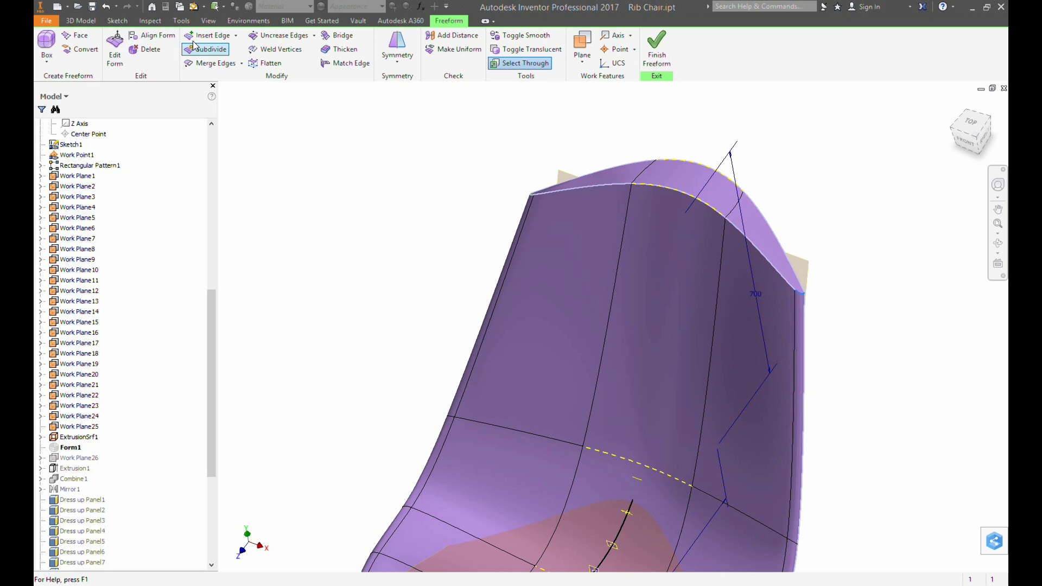
click(115, 50)
drag(795, 259, 791, 223)
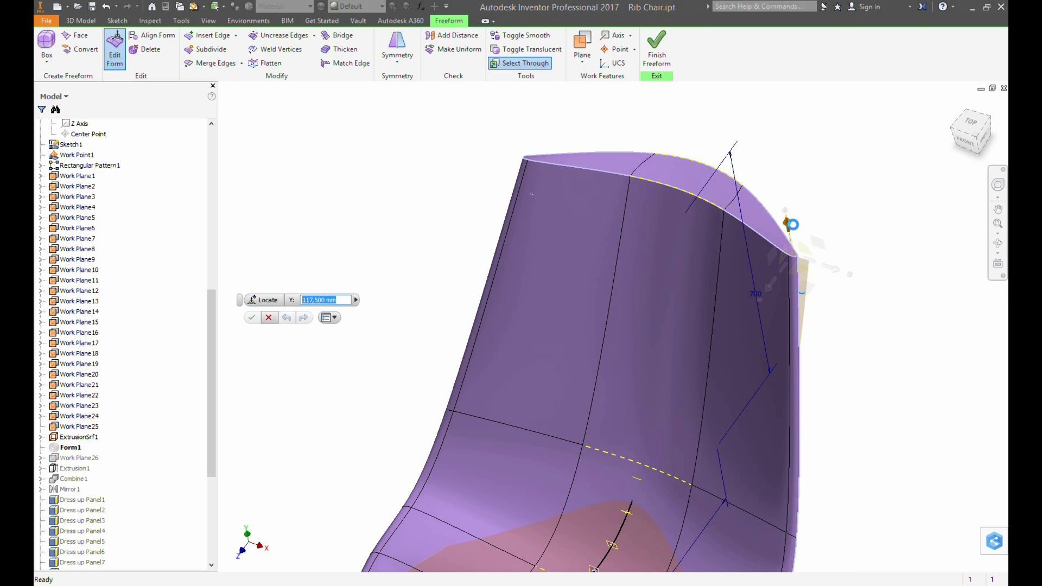
click(251, 319)
shift+middle_drag(674, 352, 681, 301)
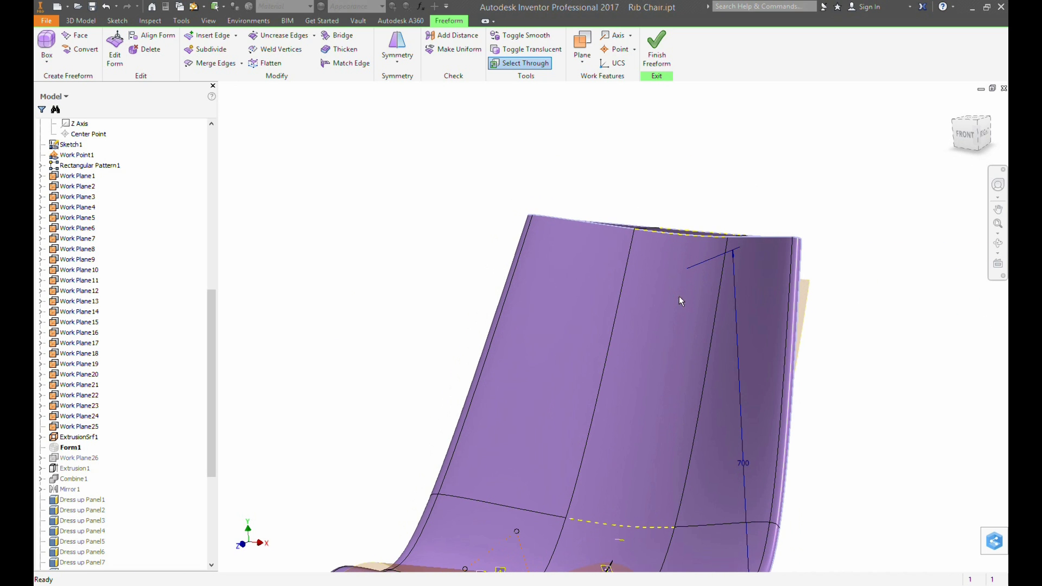
click(651, 49)
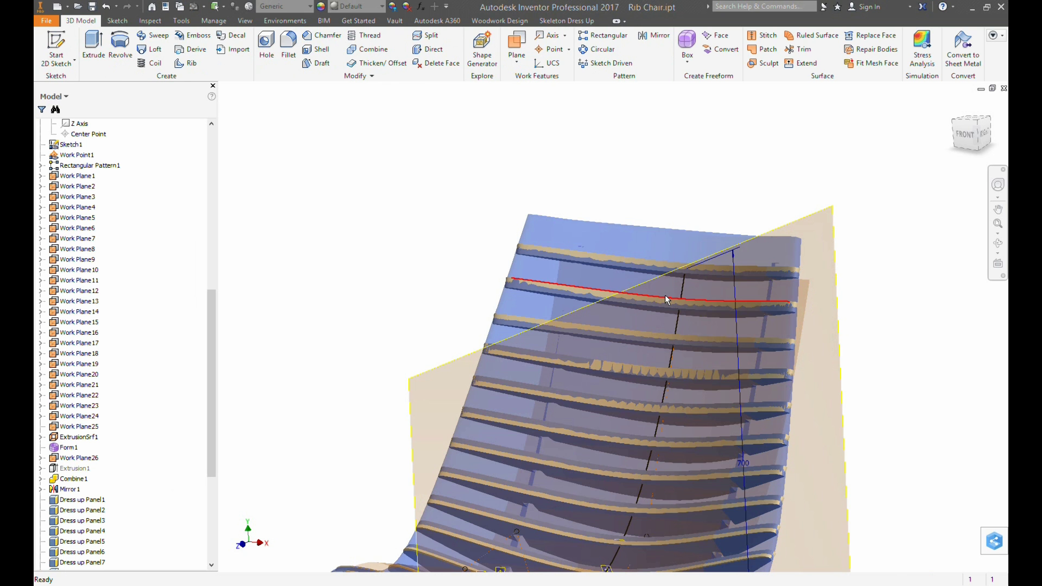
- Hide solid body 01 and examine the slots cut into the cross ribs from behind
scroll(688, 351, up, 4)
middle_drag(675, 386, 649, 319)
shift+middle_drag(649, 320, 612, 354)
drag(212, 319, 212, 156)
right_click(66, 135)
click(92, 217)
shift+middle_drag(487, 293, 358, 320)
scroll(741, 247, up, 6)
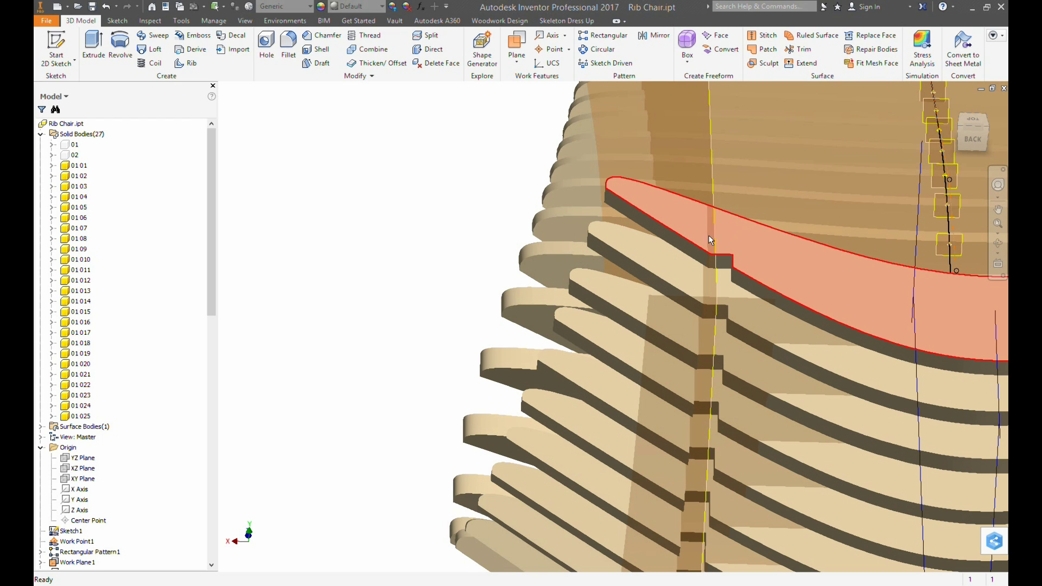
scroll(706, 239, down, 3)
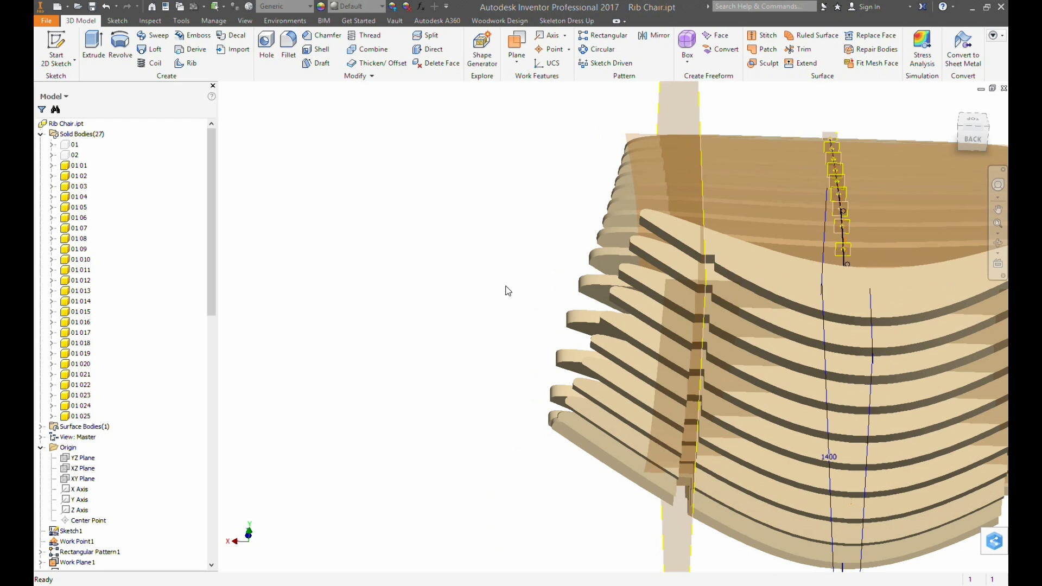
drag(211, 298, 210, 530)
click(41, 270)
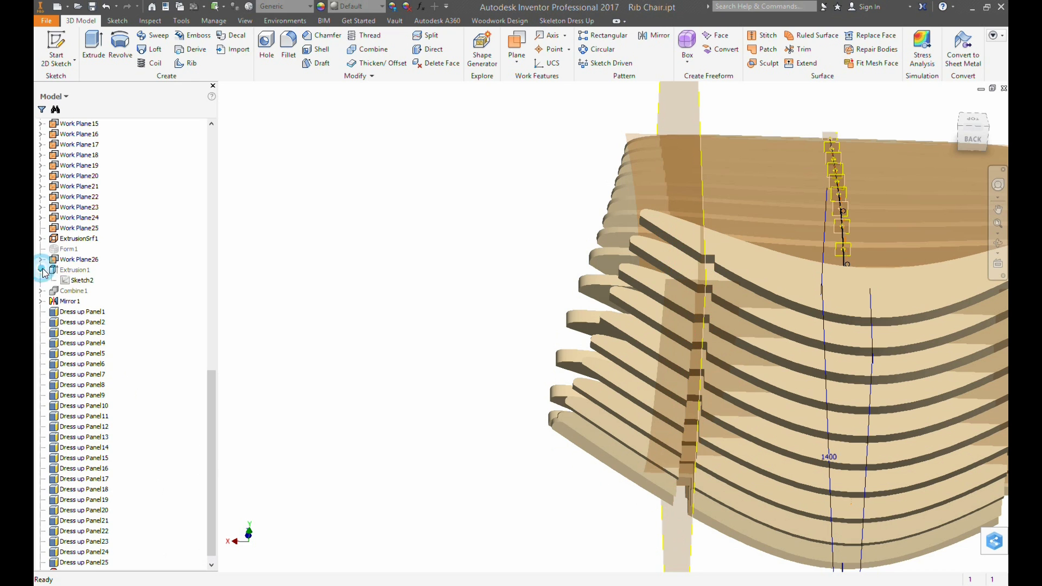
right_click(81, 281)
click(109, 317)
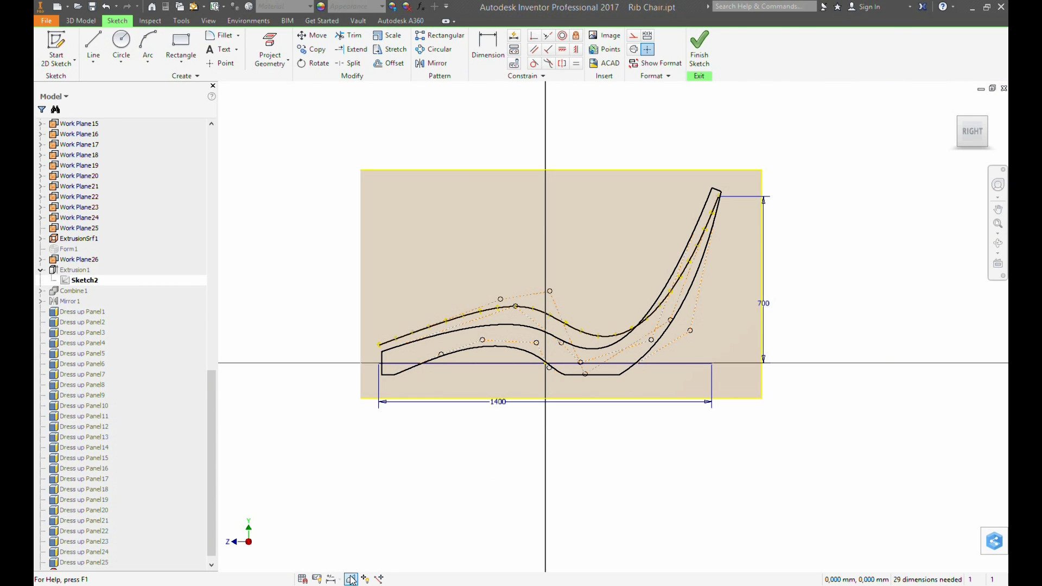
click(208, 20)
click(166, 54)
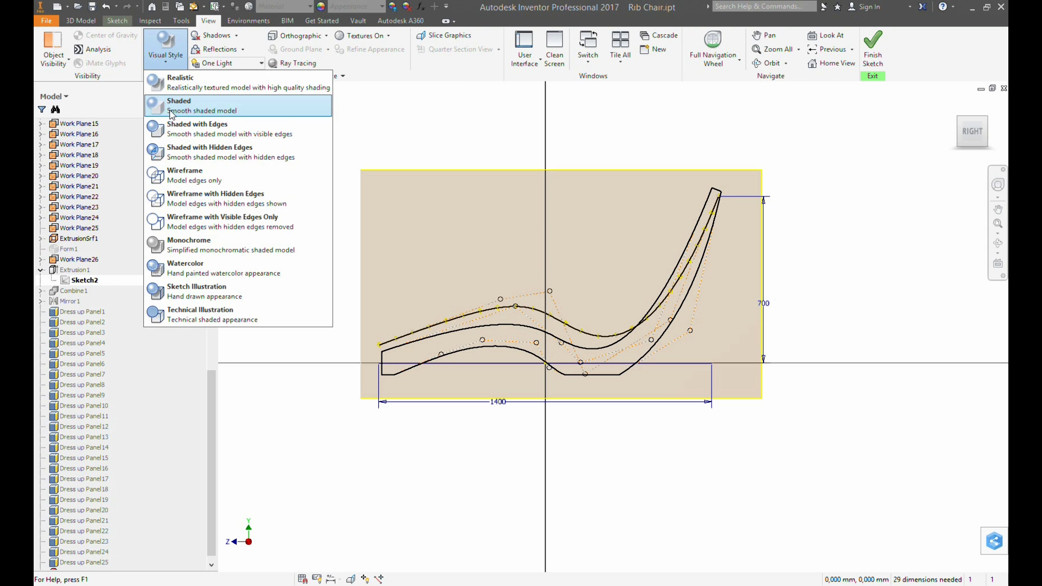
click(170, 87)
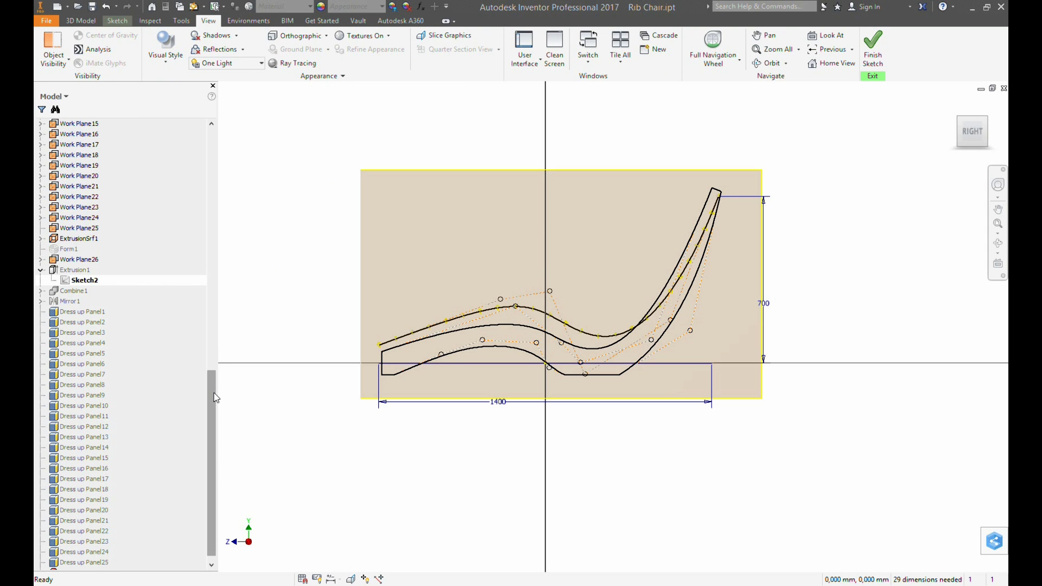
drag(212, 394, 212, 153)
right_click(74, 144)
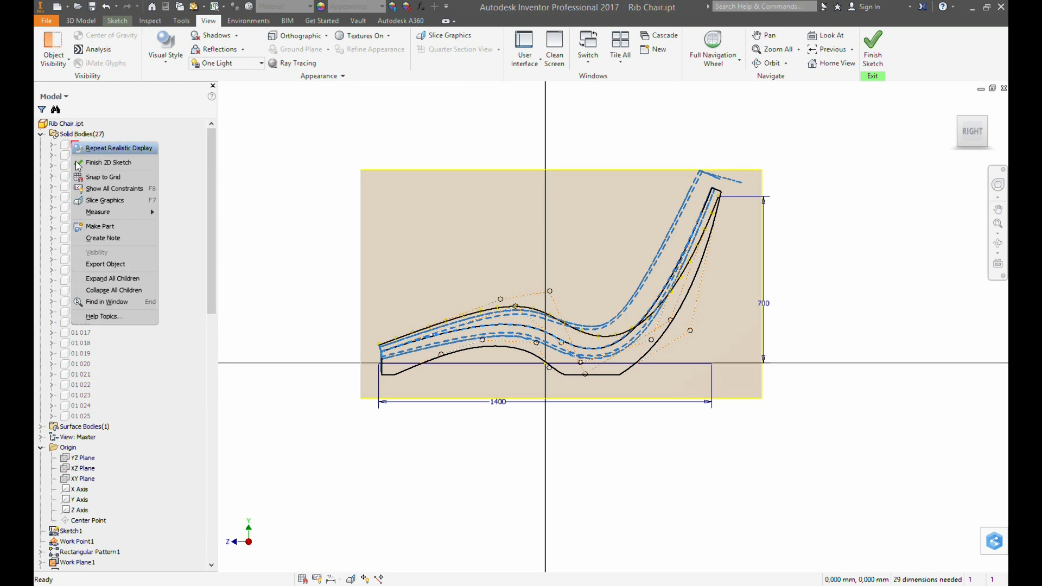
key(Escape)
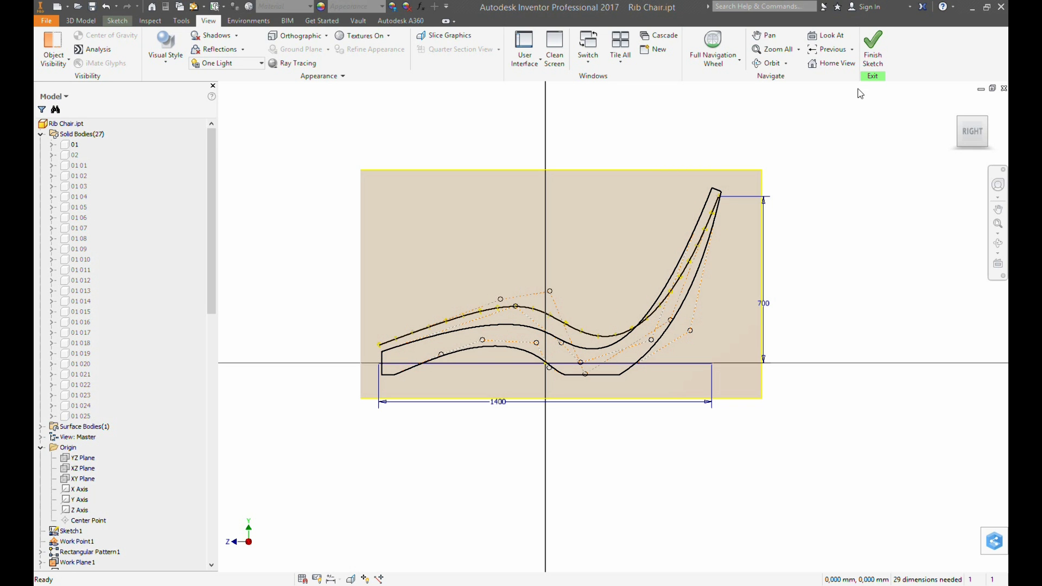
click(873, 51)
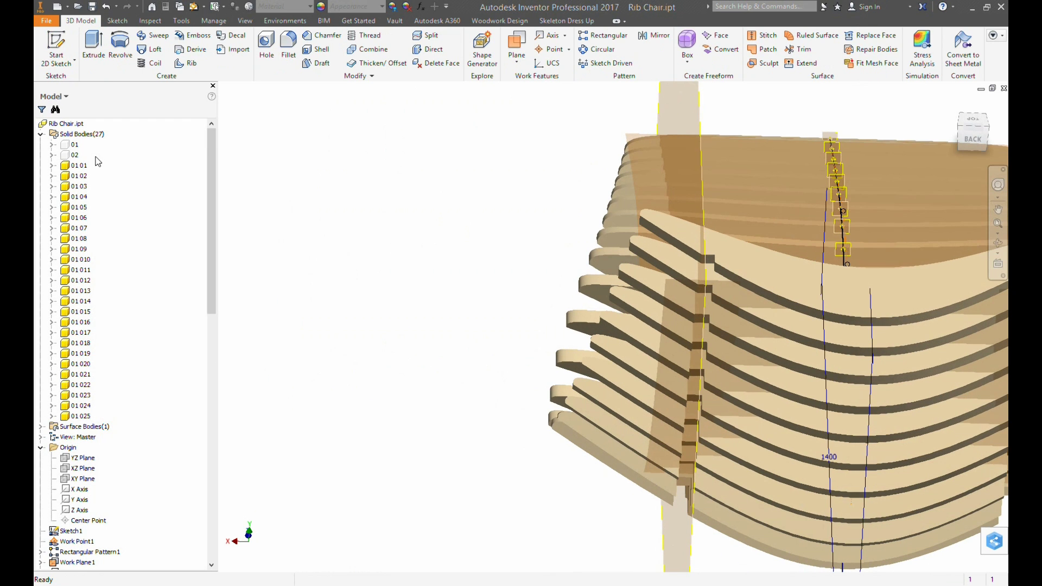
- Show solid body 01 together with the cross ribs
right_click(71, 137)
click(95, 207)
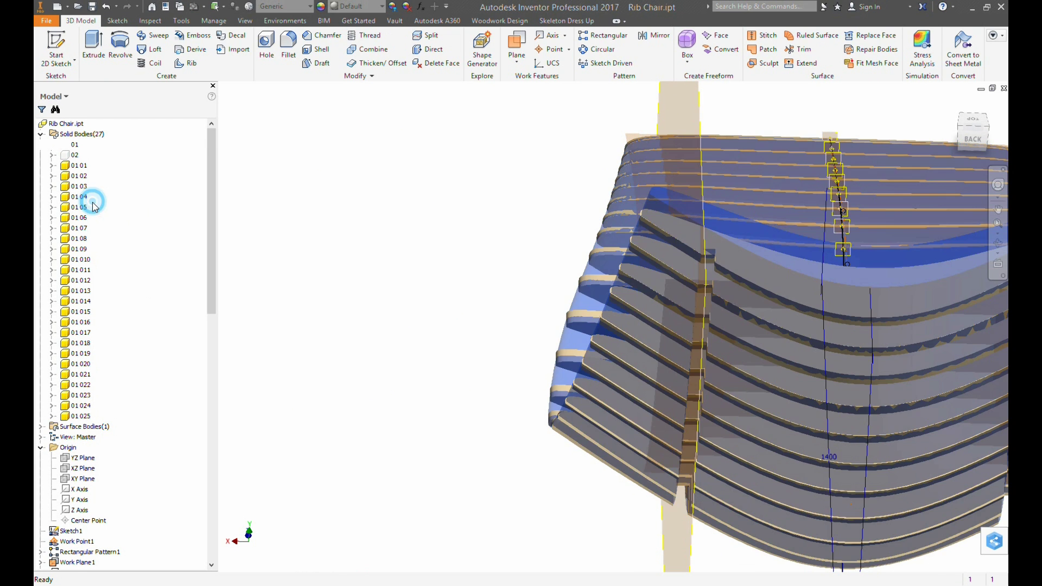
scroll(320, 205, up, 5)
shift+middle_drag(340, 251, 432, 275)
- Edit Sketch2 of Extrusion1, widening the side rib's upper end by moving its front top corner outward, and finish the sketch
drag(210, 306, 215, 489)
click(80, 395)
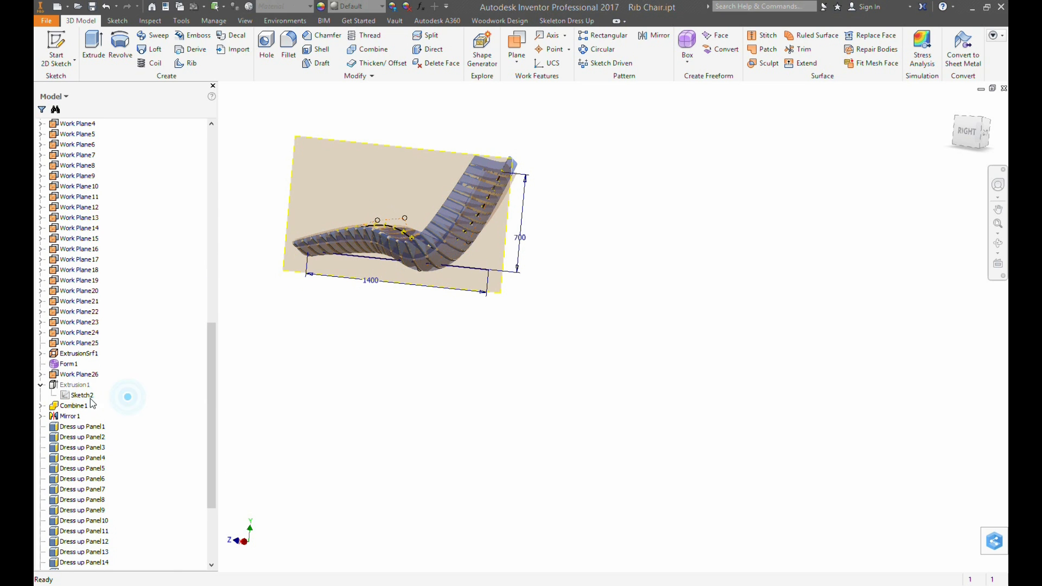
right_click(91, 400)
click(111, 373)
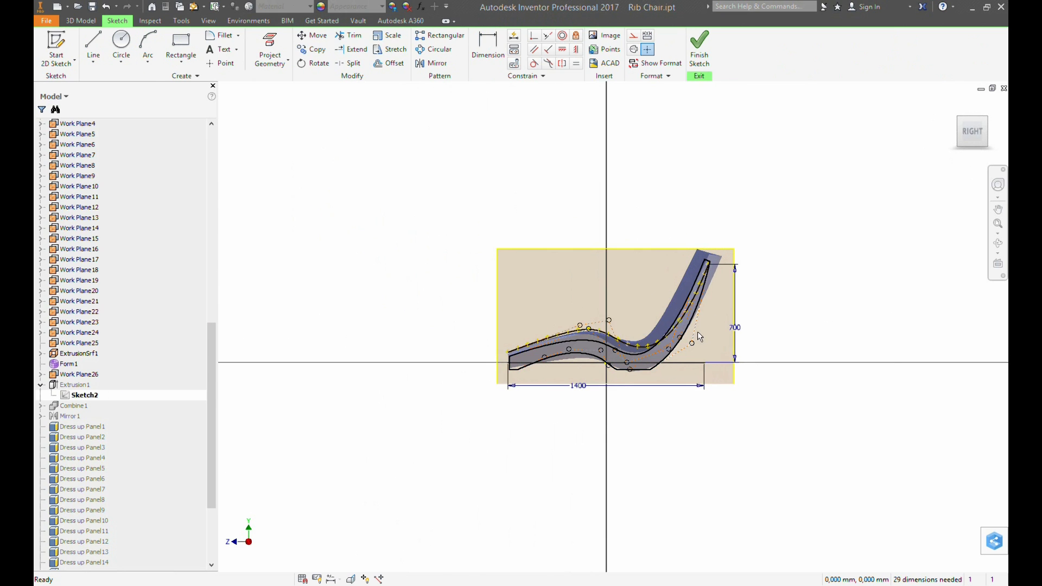
scroll(698, 333, down, 5)
scroll(686, 301, up, 3)
scroll(725, 130, down, 2)
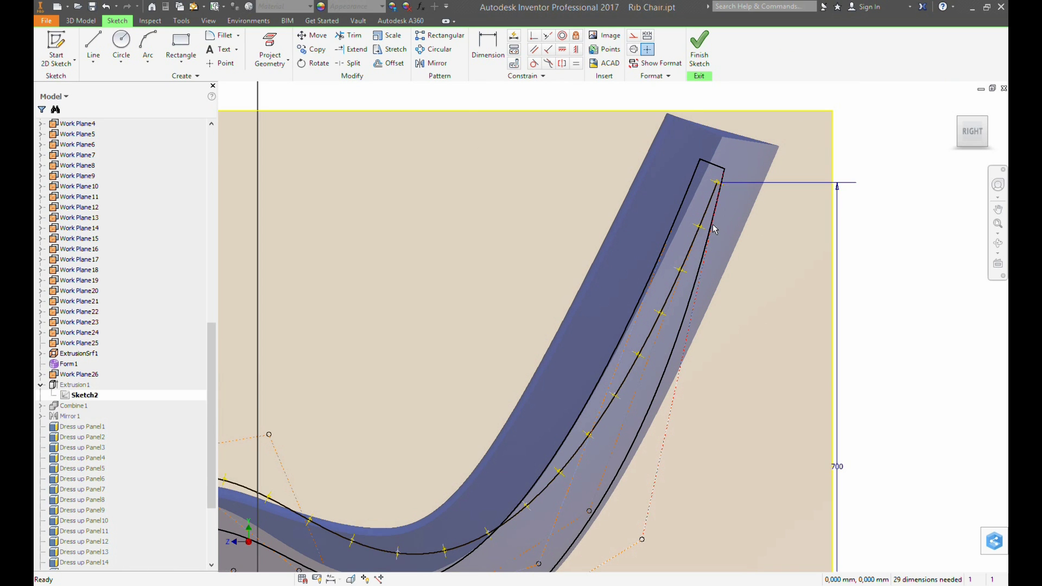
scroll(715, 229, down, 2)
scroll(678, 319, up, 3)
scroll(607, 359, down, 3)
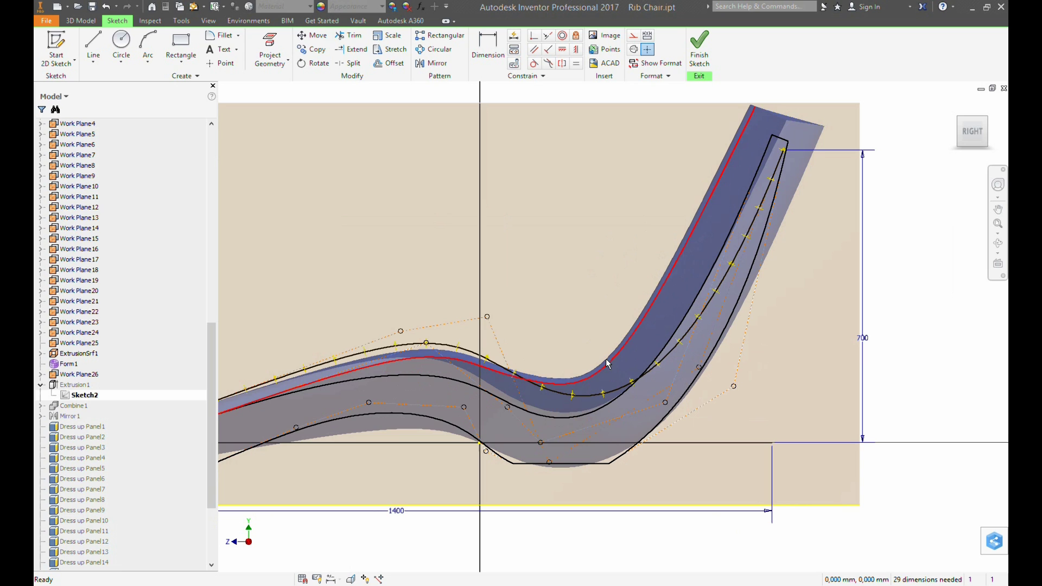
middle_drag(750, 263, 649, 325)
scroll(646, 312, up, 2)
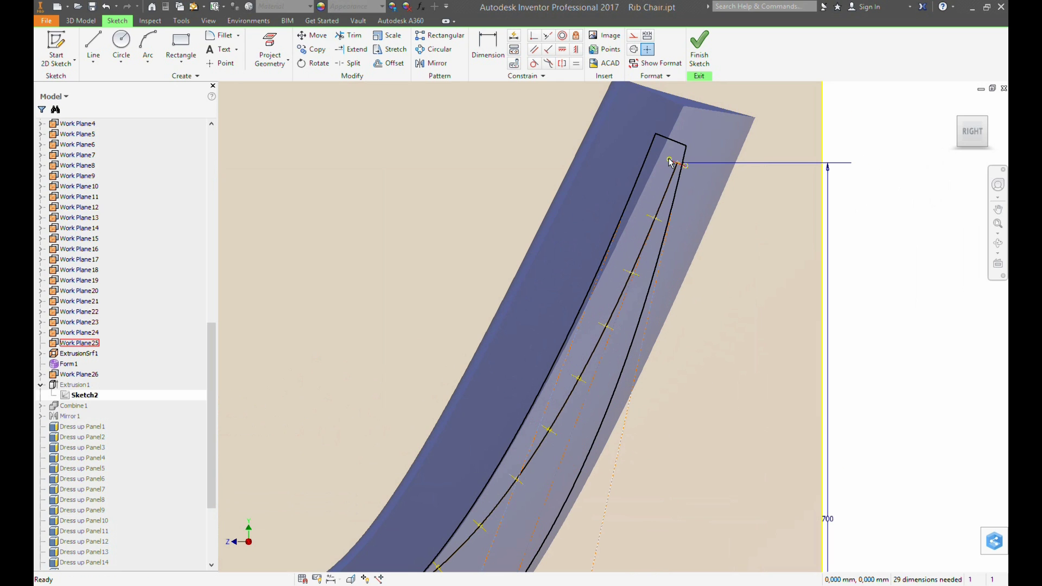
drag(656, 134, 640, 131)
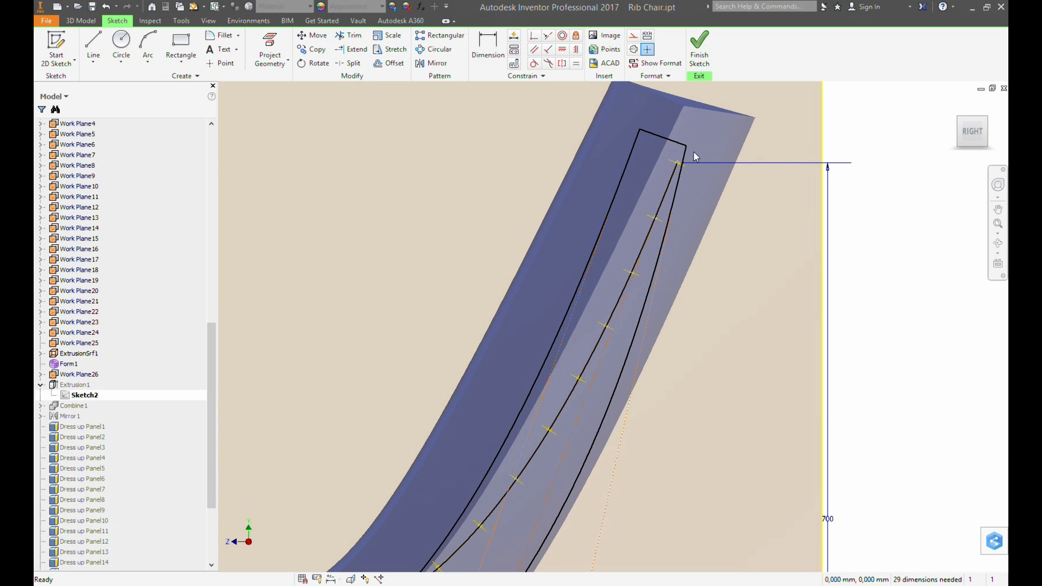
click(702, 53)
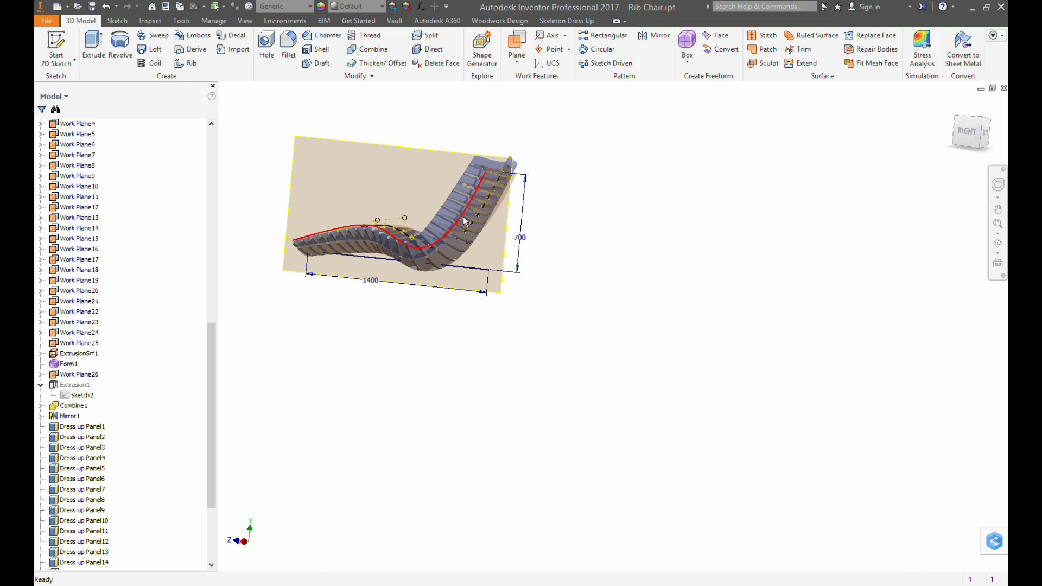
- Examine the updated cross ribs and their slots along the backrest from several angles
scroll(481, 182, down, 6)
scroll(499, 132, up, 3)
shift+middle_drag(499, 132, 477, 169)
middle_drag(477, 169, 479, 177)
scroll(625, 277, up, 3)
shift+middle_drag(597, 275, 638, 264)
drag(211, 333, 218, 133)
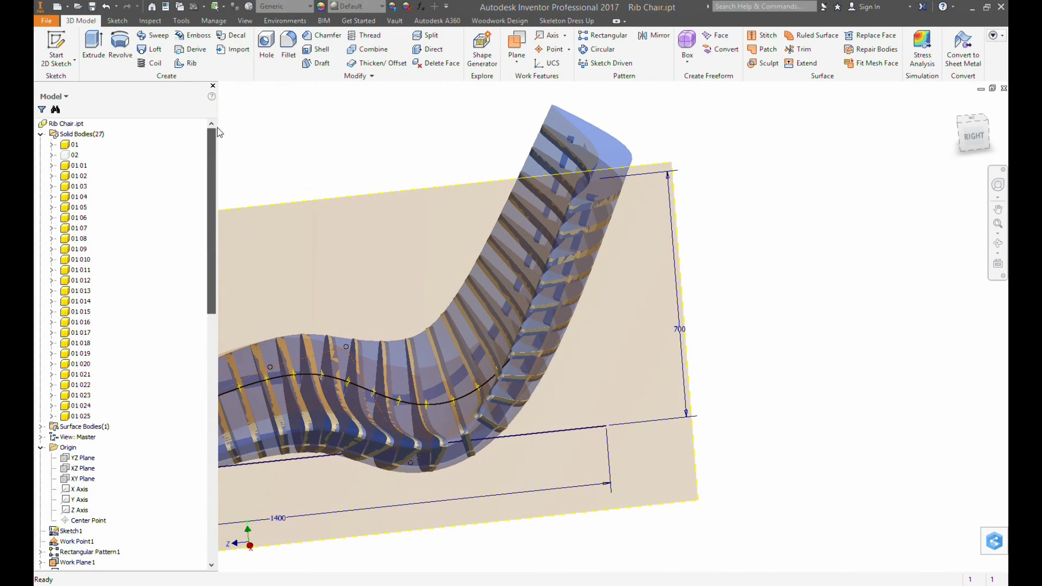
- Hide solid body 01 and show the side rib, solid body 02, together with the cross ribs
right_click(71, 145)
click(98, 216)
scroll(419, 222, up, 3)
shift+middle_drag(421, 239, 368, 286)
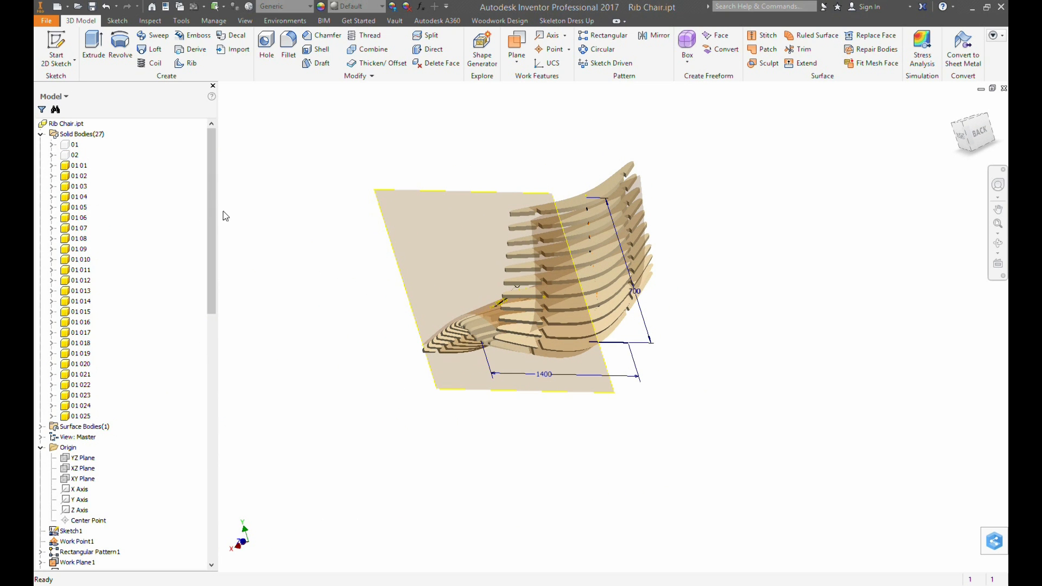
mouse_move(215, 222)
mouse_down()
mouse_move(215, 475)
mouse_move(232, 174)
mouse_up()
key(s)
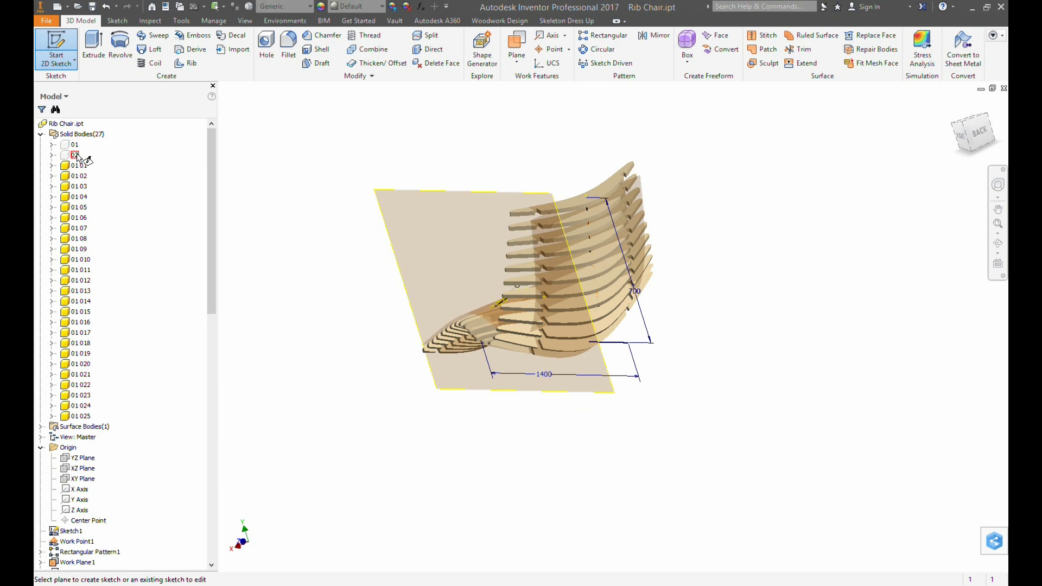
right_click(77, 158)
click(78, 157)
right_click(68, 154)
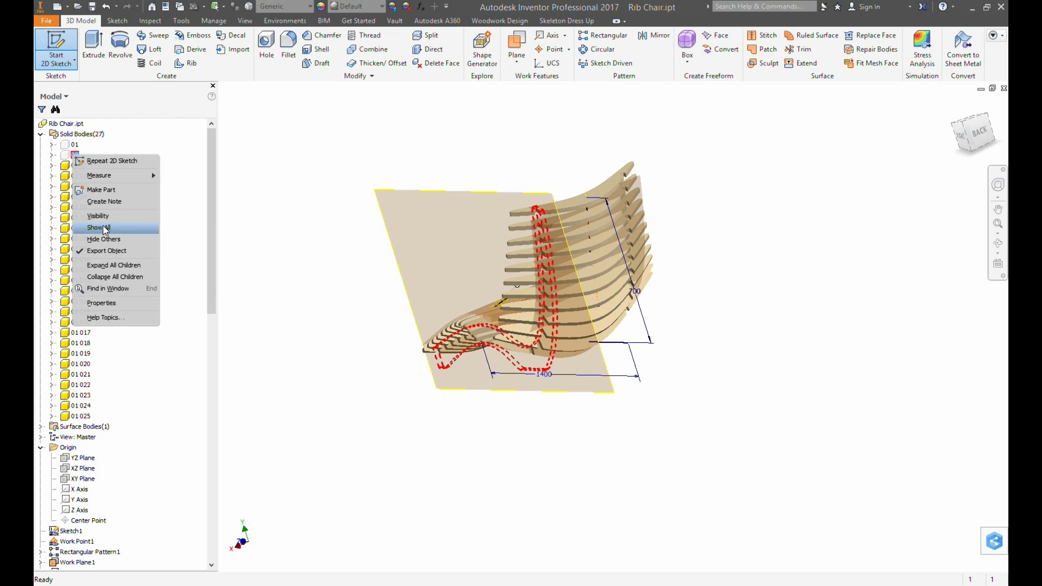
click(100, 219)
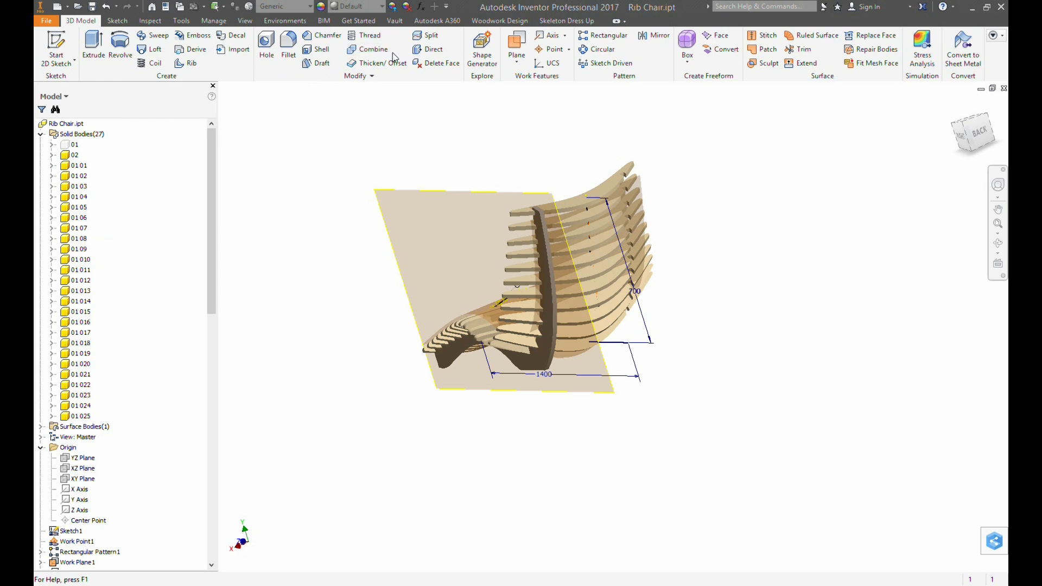
- Thicken the long inner edge face of the side rib, facing the cross ribs, by 15 mm
click(367, 64)
scroll(565, 380, up, 5)
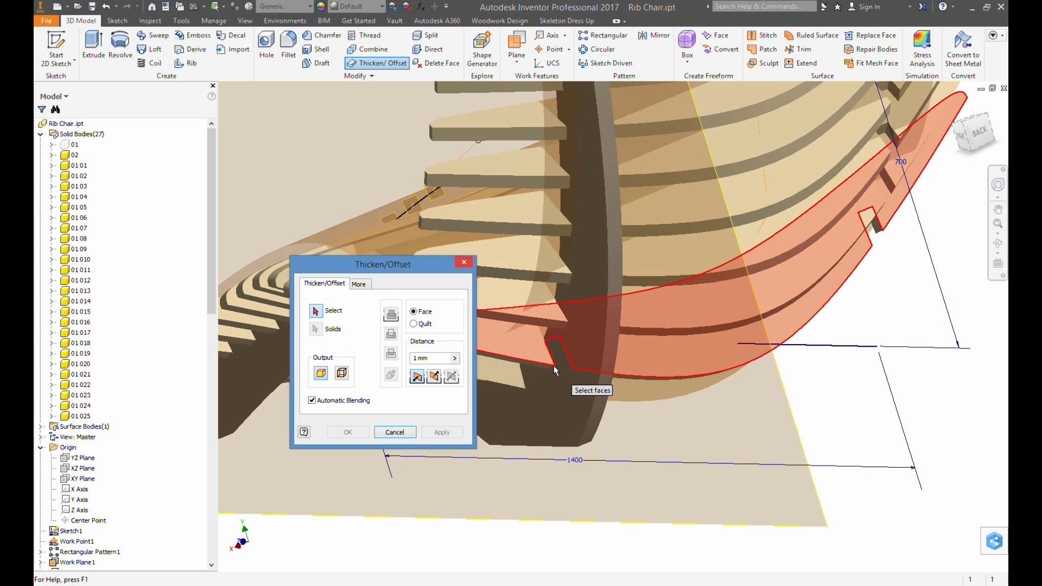
mouse_move(572, 383)
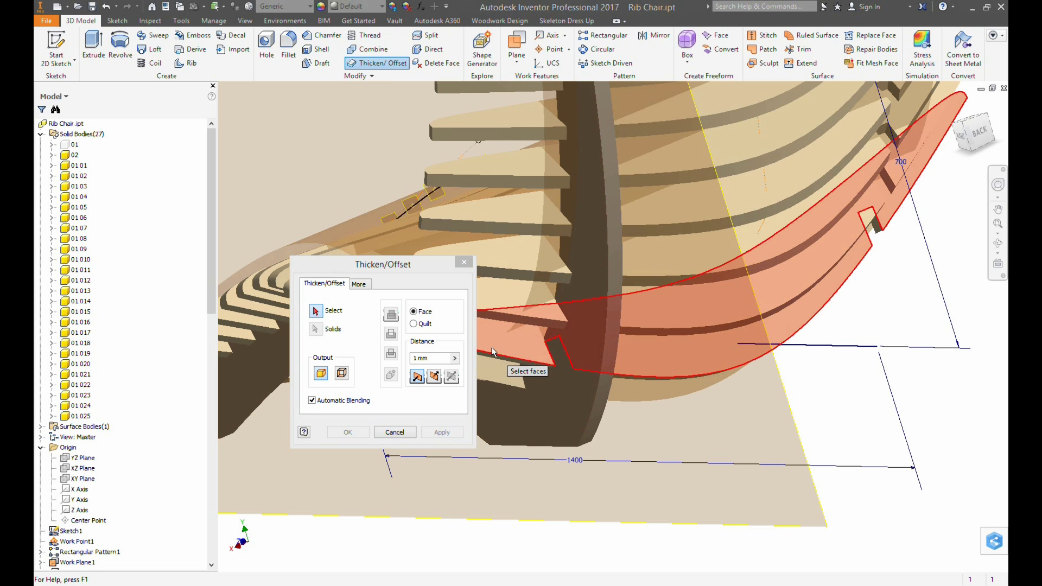
shift+middle_drag(530, 312, 605, 313)
click(601, 309)
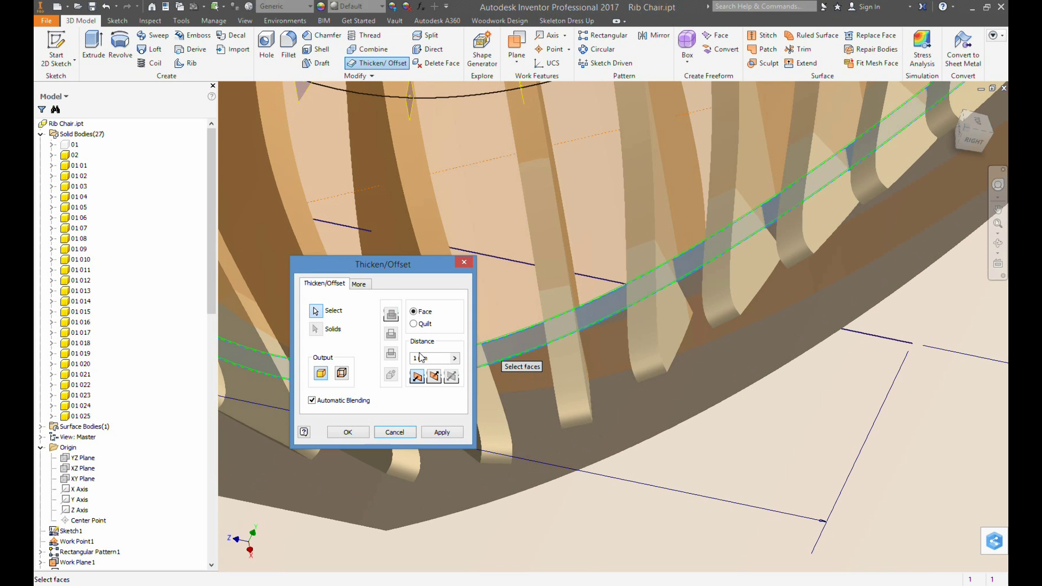
text(15)
shift+middle_drag(504, 328, 504, 383)
click(441, 432)
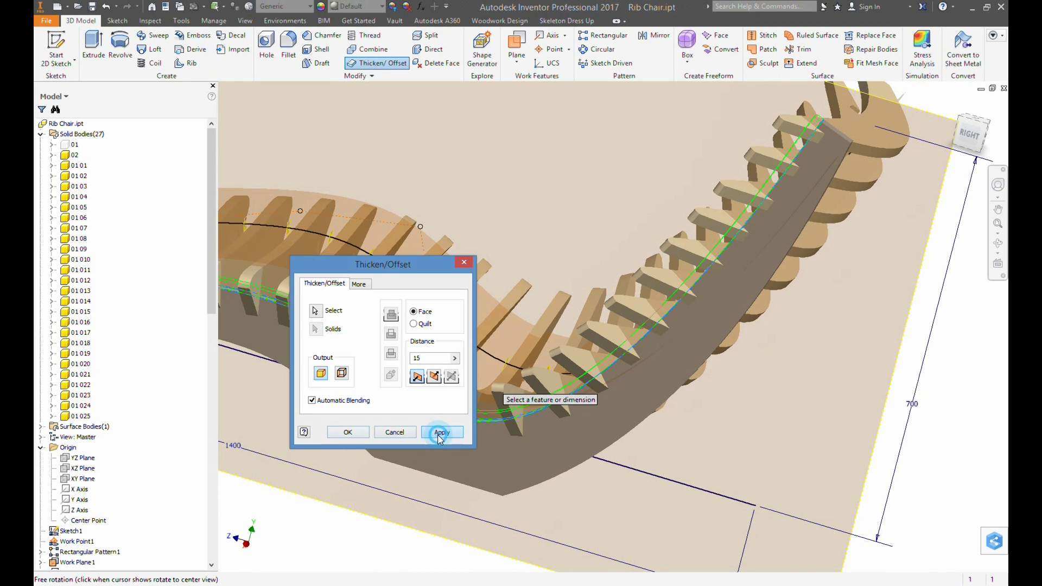
click(396, 433)
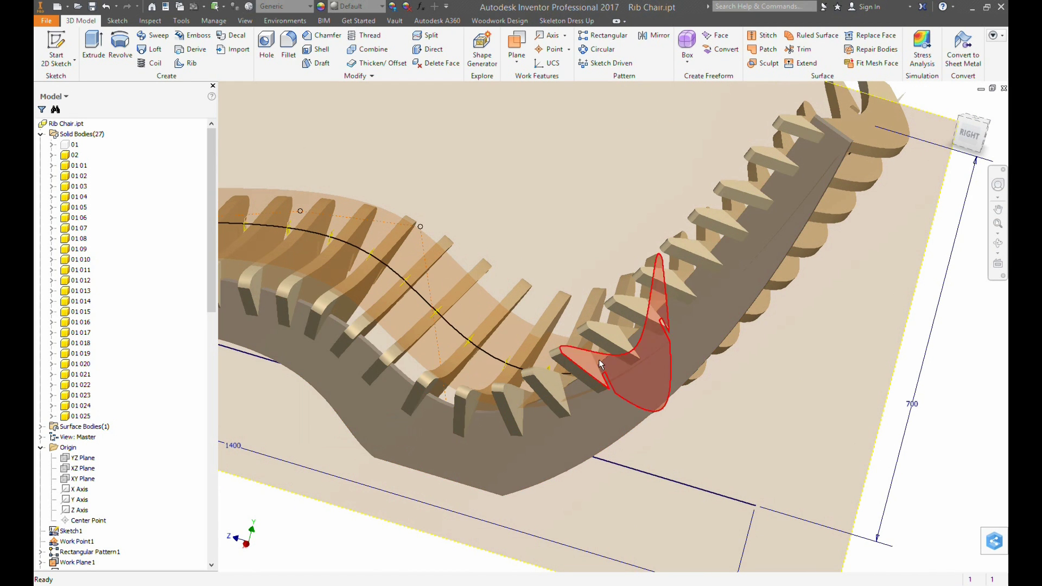
- Set up a Combine cut with side rib body 02 as the base and the tool bodies kept
scroll(579, 396, down, 3)
scroll(578, 395, up, 6)
scroll(369, 348, down, 3)
scroll(335, 348, down, 3)
shift+middle_drag(408, 352, 410, 348)
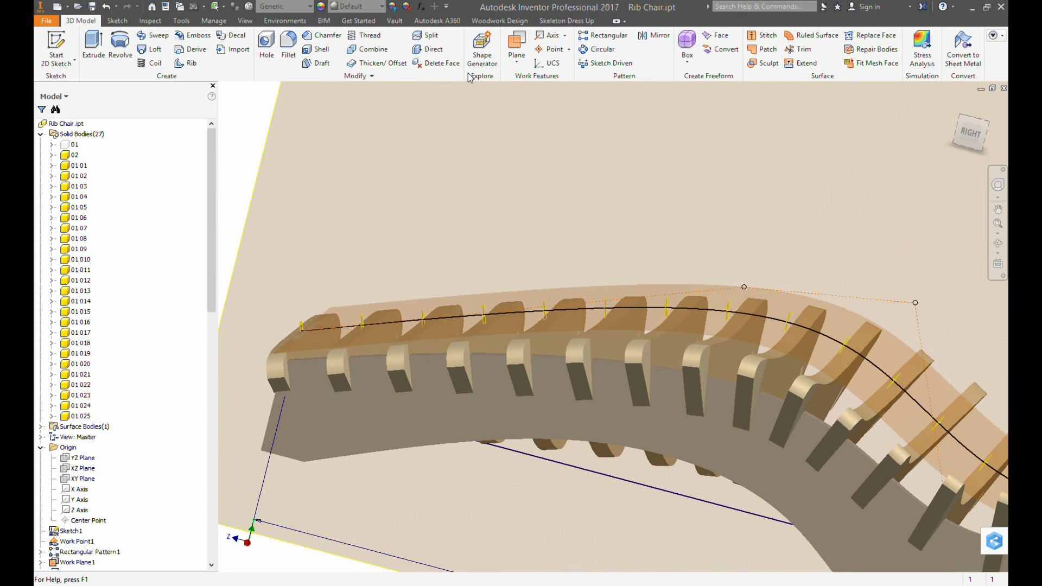
click(369, 53)
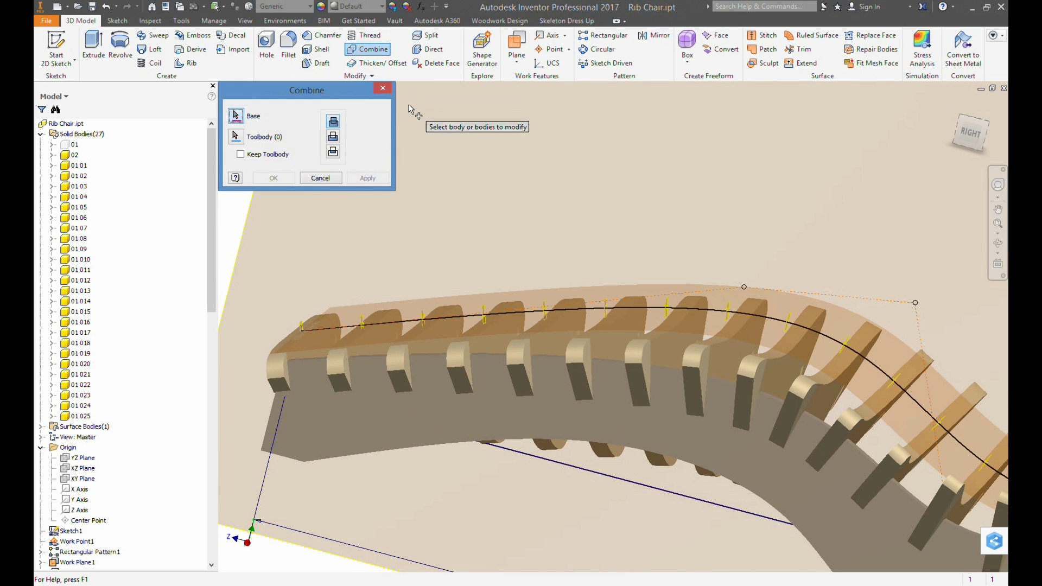
scroll(453, 161, up, 3)
shift+middle_drag(648, 207, 662, 202)
drag(662, 202, 623, 214)
click(646, 313)
click(236, 136)
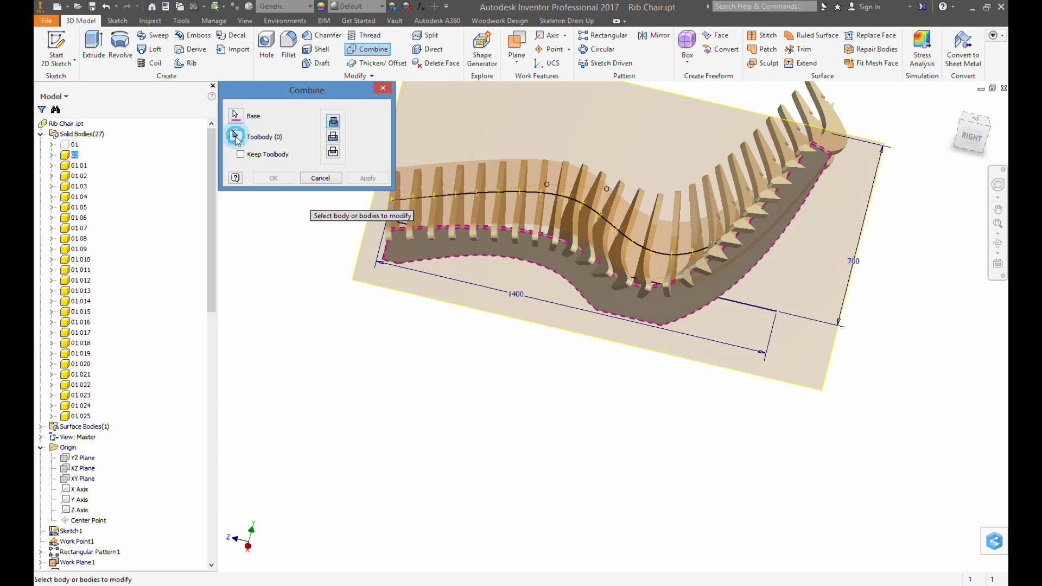
click(333, 138)
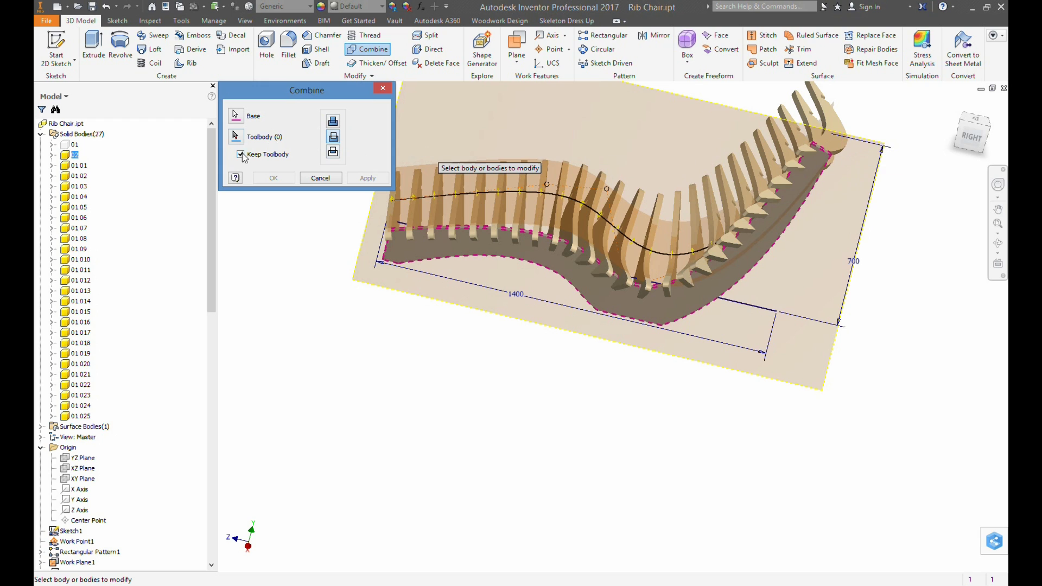
- Select all 25 cross ribs, from the backrest top to the foot end, as tool bodies and cut their slots into the side rib
click(835, 120)
click(816, 126)
click(806, 135)
click(787, 149)
click(771, 163)
click(759, 177)
click(748, 190)
click(731, 196)
click(714, 197)
click(695, 197)
click(677, 195)
click(658, 194)
click(641, 194)
click(622, 191)
click(602, 181)
click(583, 172)
click(564, 168)
click(543, 164)
click(522, 162)
click(502, 177)
click(481, 177)
click(460, 177)
click(439, 177)
click(418, 176)
click(397, 179)
click(365, 178)
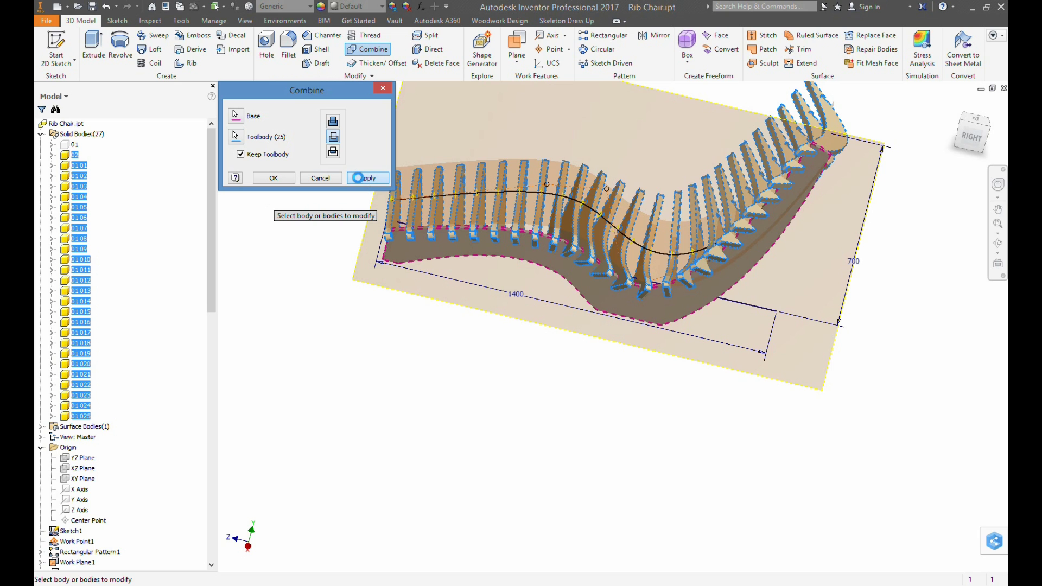
click(322, 182)
shift+middle_drag(450, 217, 477, 227)
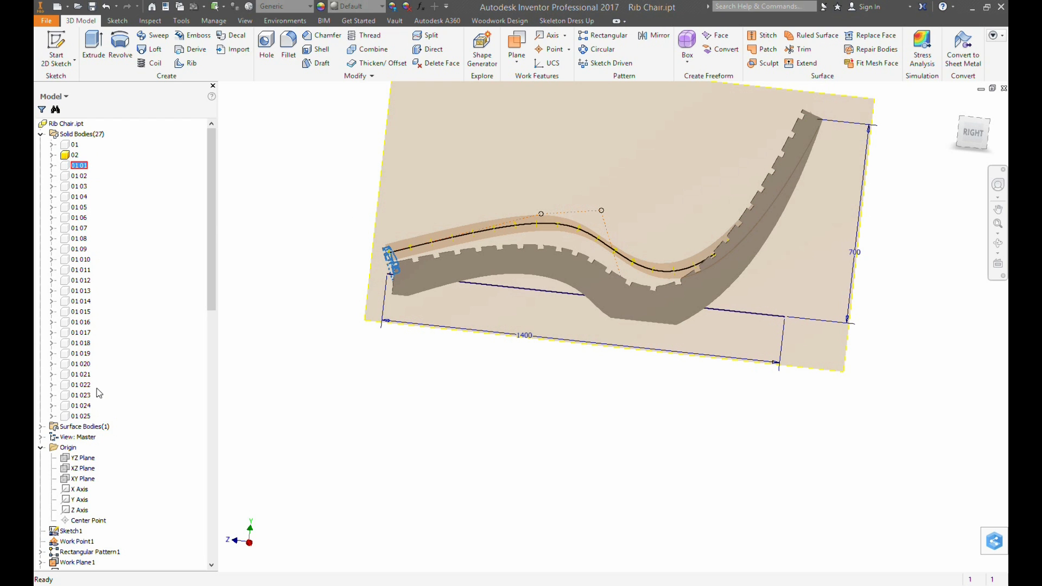
- Apply Thicken/Offset to the notched side rib's broad side face, using the tol parameter as distance and the second direction
click(374, 63)
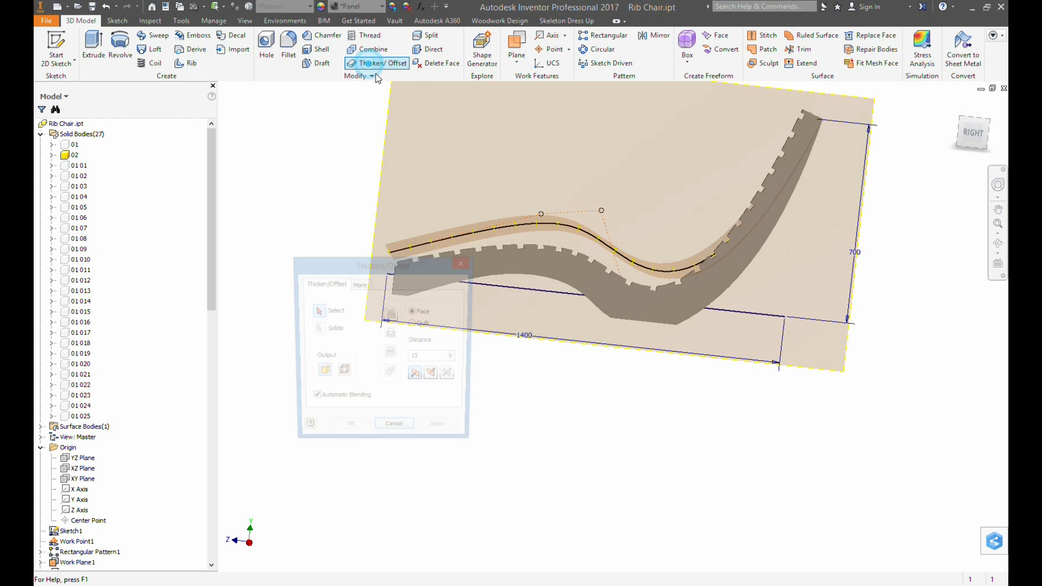
click(500, 263)
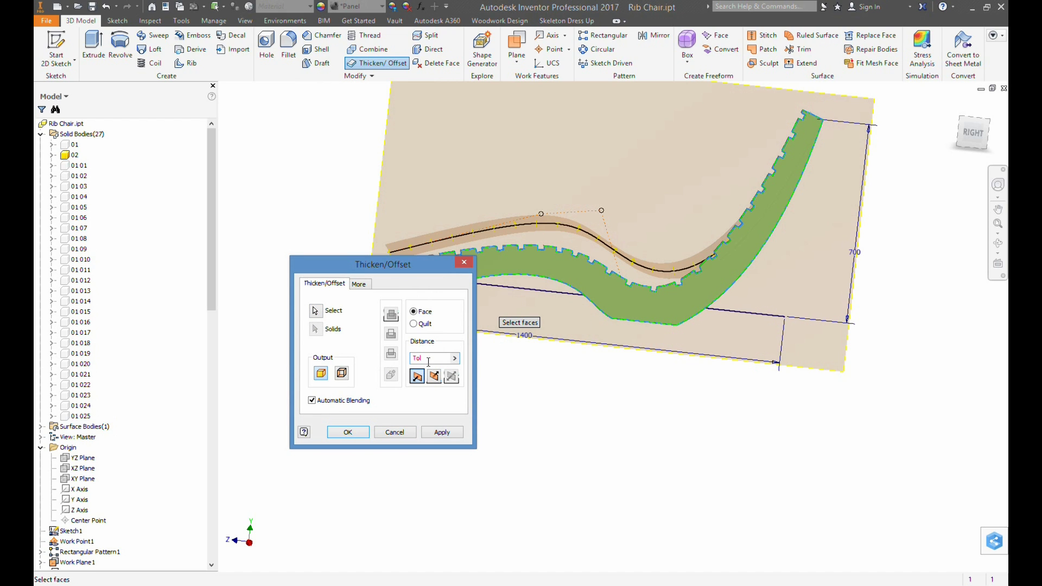
click(454, 358)
click(468, 386)
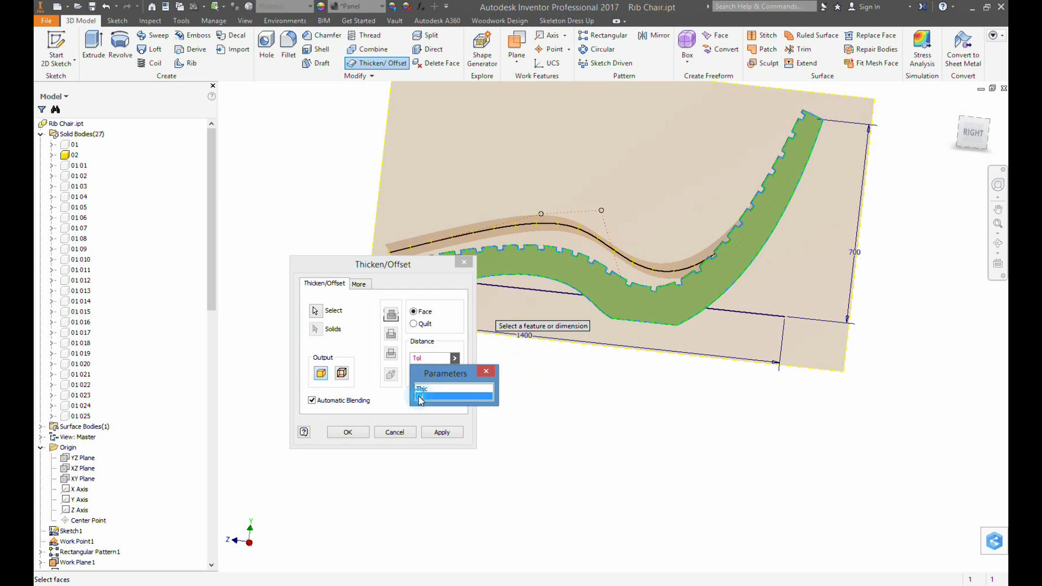
shift+middle_drag(616, 320, 722, 320)
scroll(537, 274, down, 3)
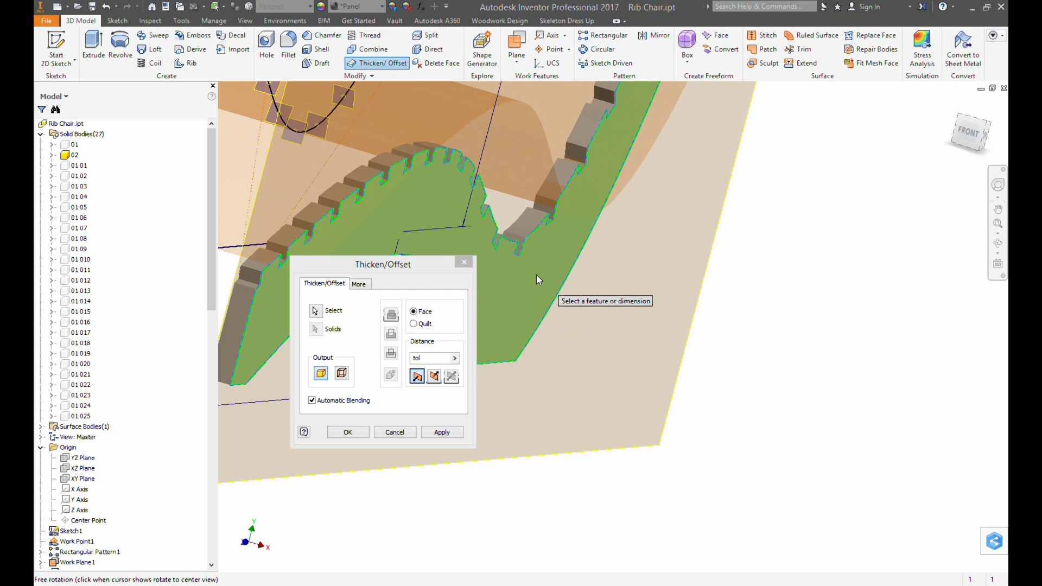
scroll(230, 278, down, 6)
click(437, 376)
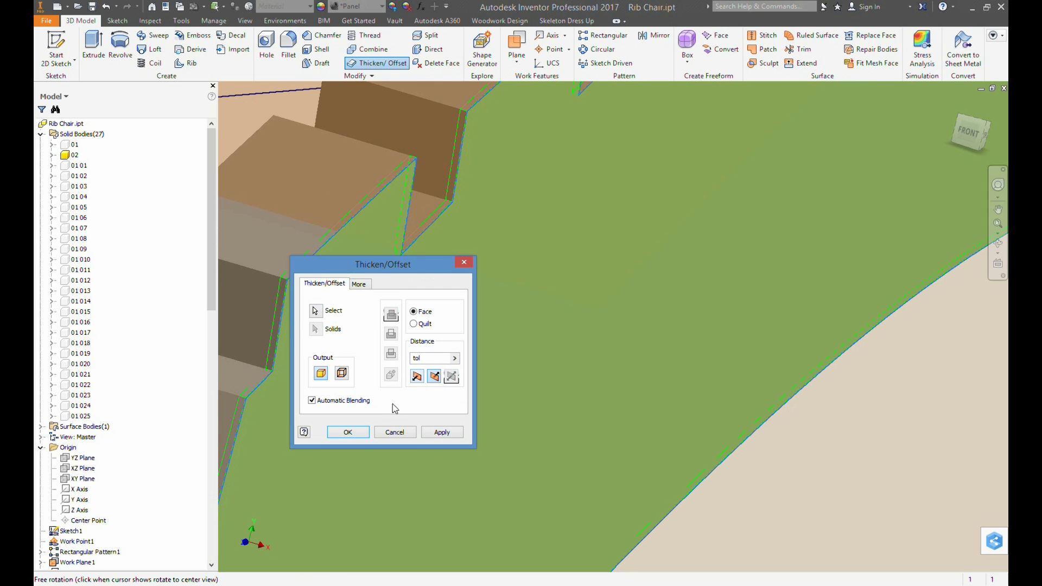
click(441, 435)
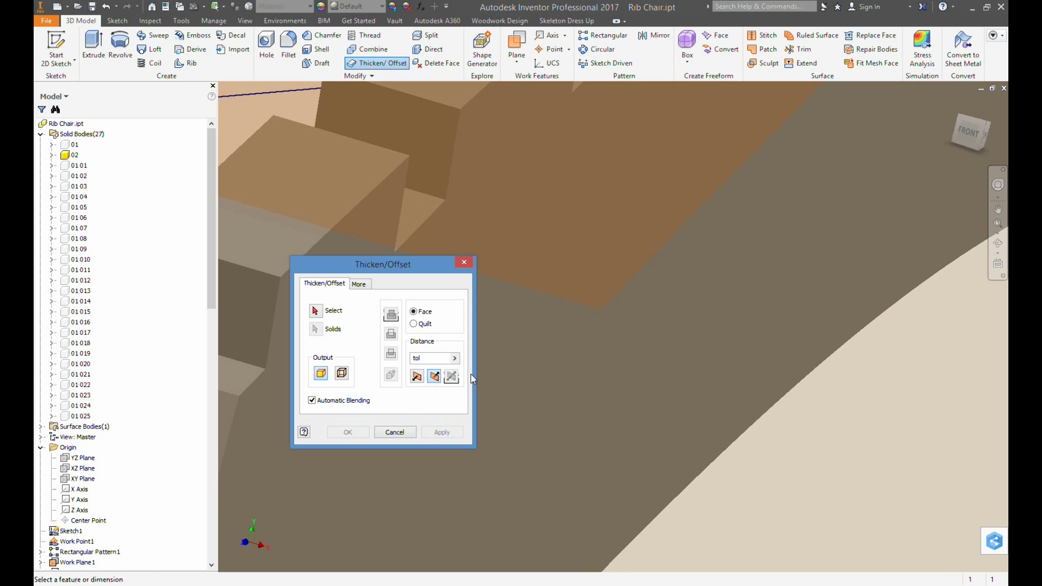
click(396, 437)
- Make cross rib bodies 01 01 through 01 025 visible with the notched side rib
scroll(441, 387, up, 6)
shift+middle_drag(570, 385, 432, 375)
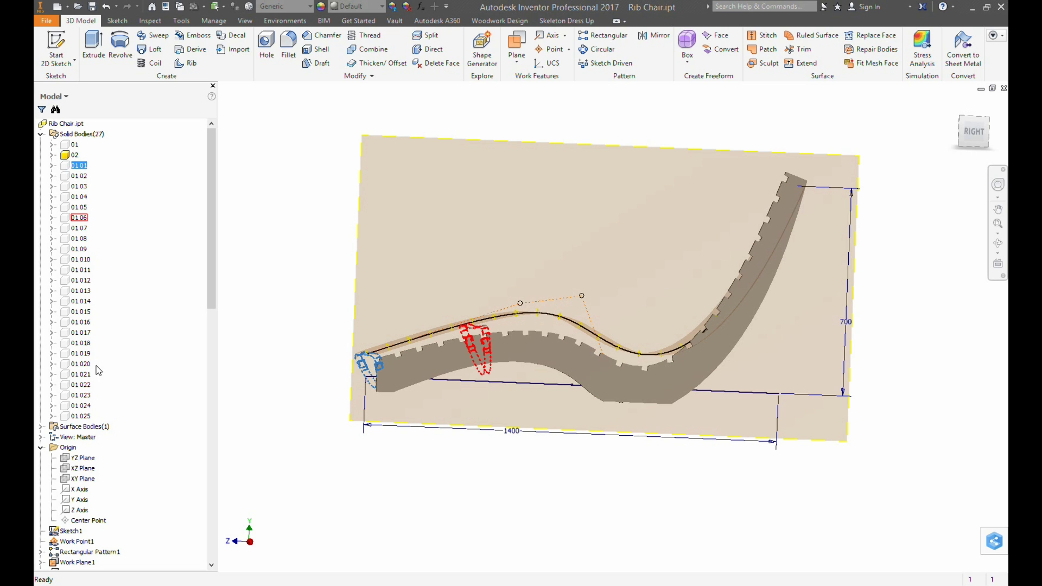
shift+click(85, 417)
right_click(87, 417)
click(111, 474)
shift+middle_drag(516, 374, 552, 379)
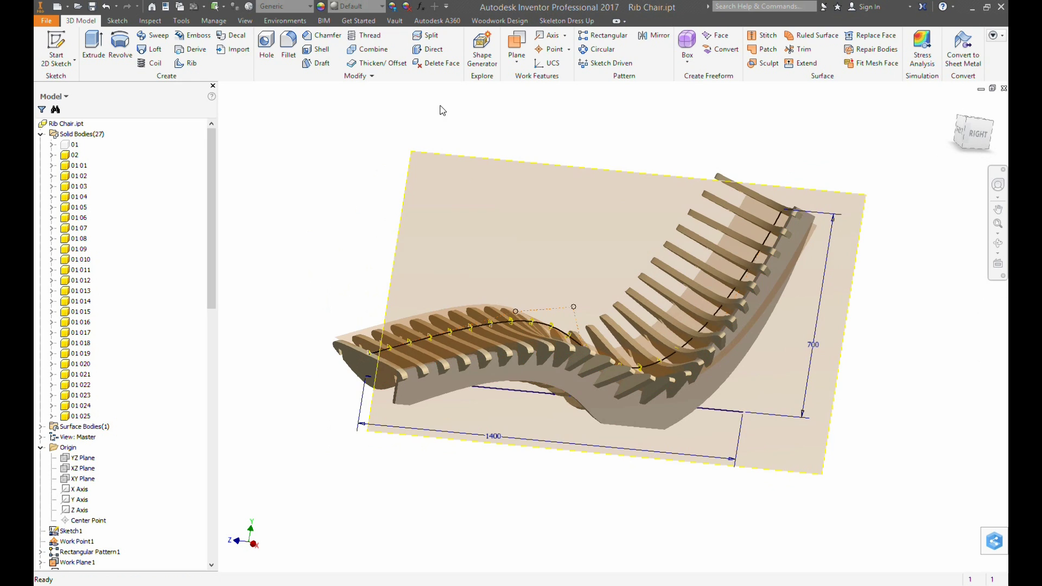
- Mirror side rib body 02 about the YZ Plane as a new solid and keep the original
click(655, 35)
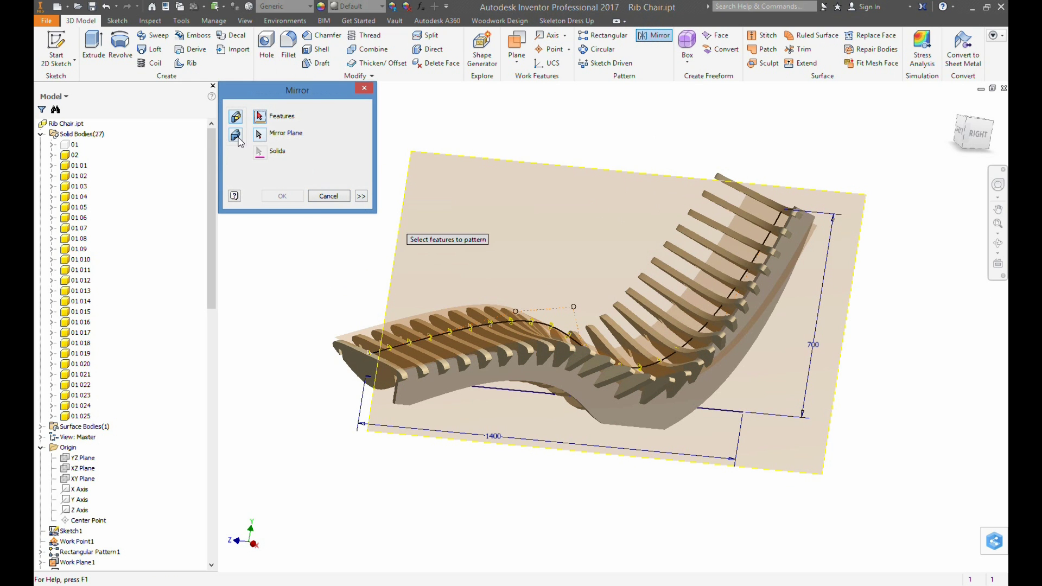
click(236, 136)
click(451, 386)
click(357, 117)
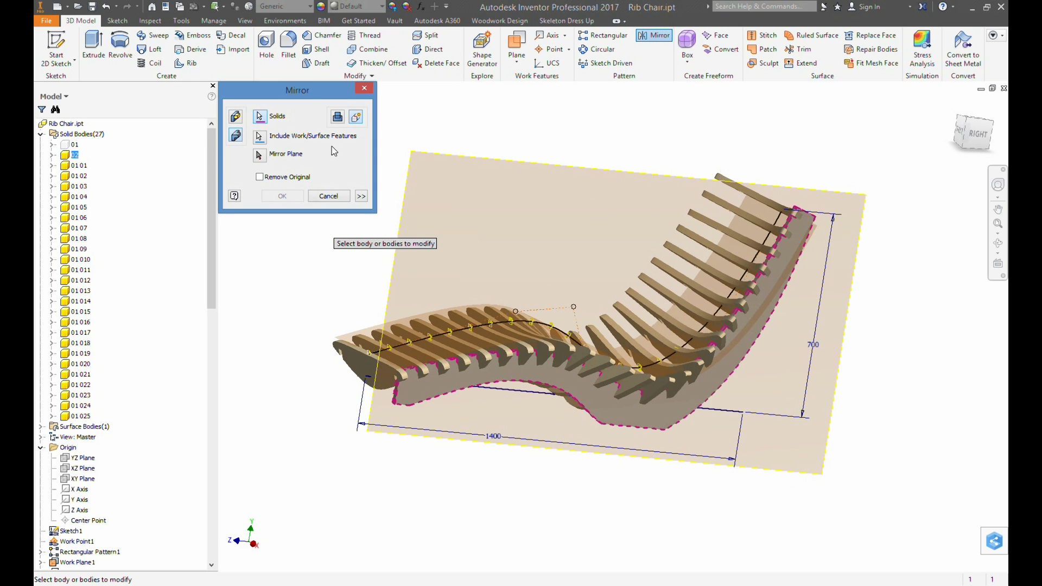
shift+middle_drag(533, 149, 599, 159)
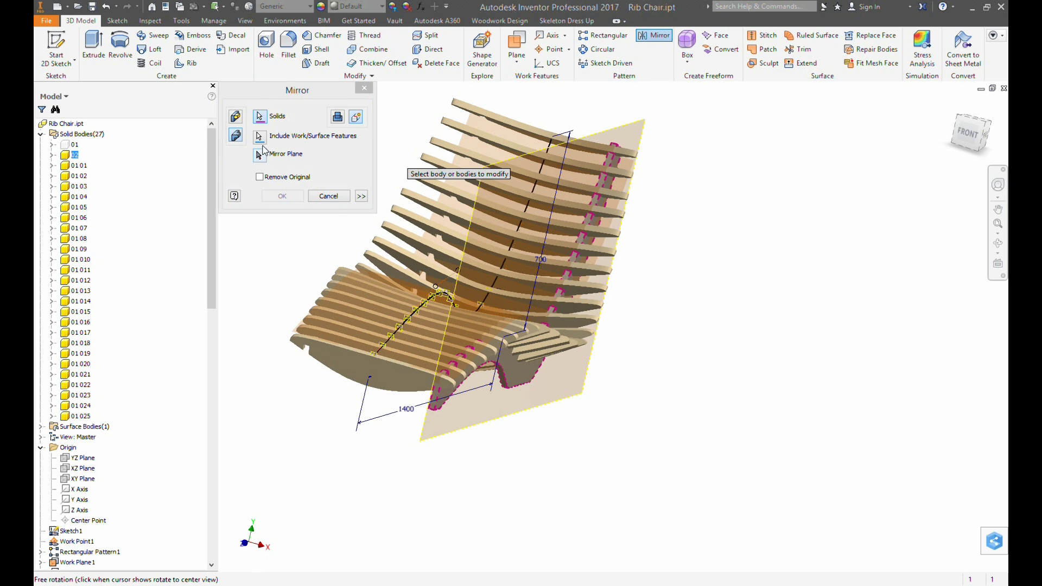
click(260, 156)
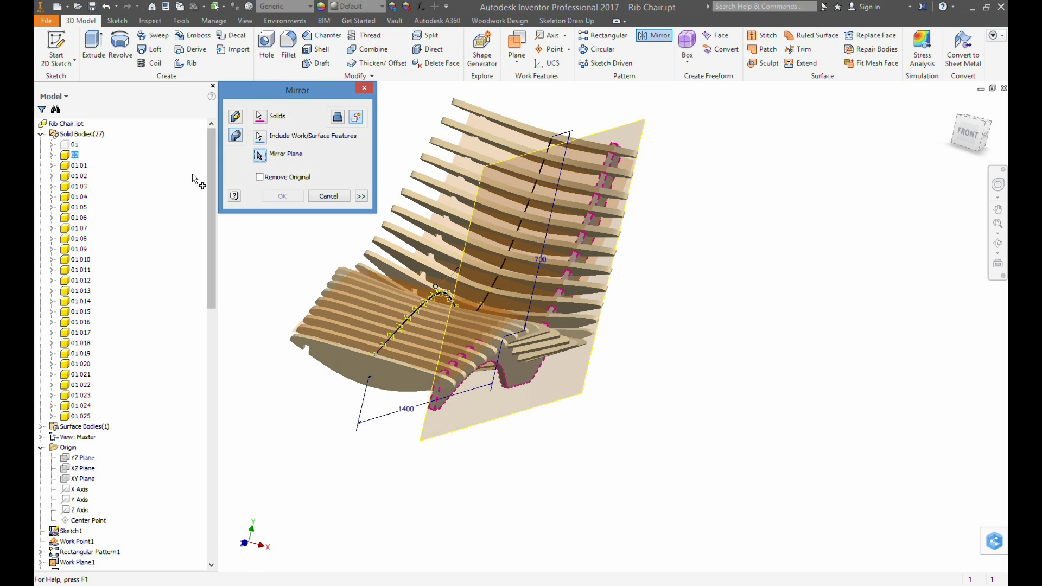
click(83, 459)
click(282, 198)
shift+middle_drag(472, 245, 360, 326)
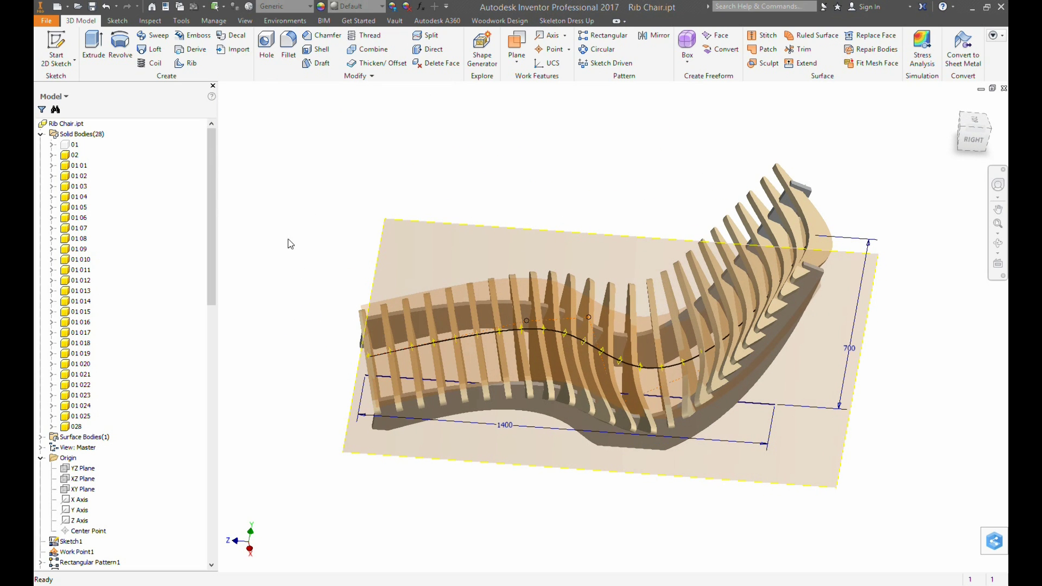
shift+middle_drag(441, 159, 502, 177)
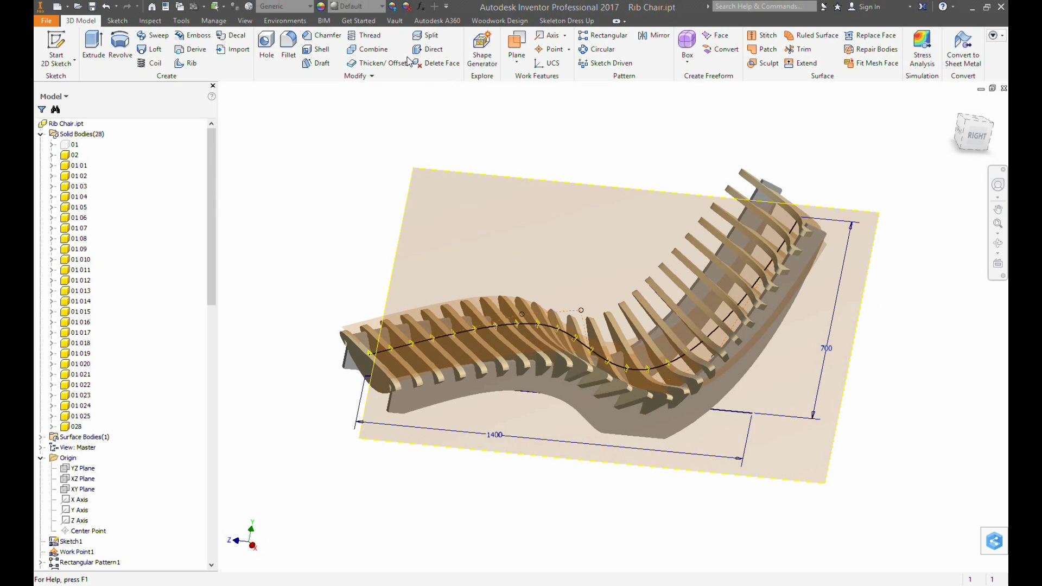
- Edit Sketch2 of Extrusion1, extending the side rib's foot end by moving its upper corner outward past the guide curve's start, and finish the sketch
scroll(388, 407, down, 6)
scroll(399, 402, up, 5)
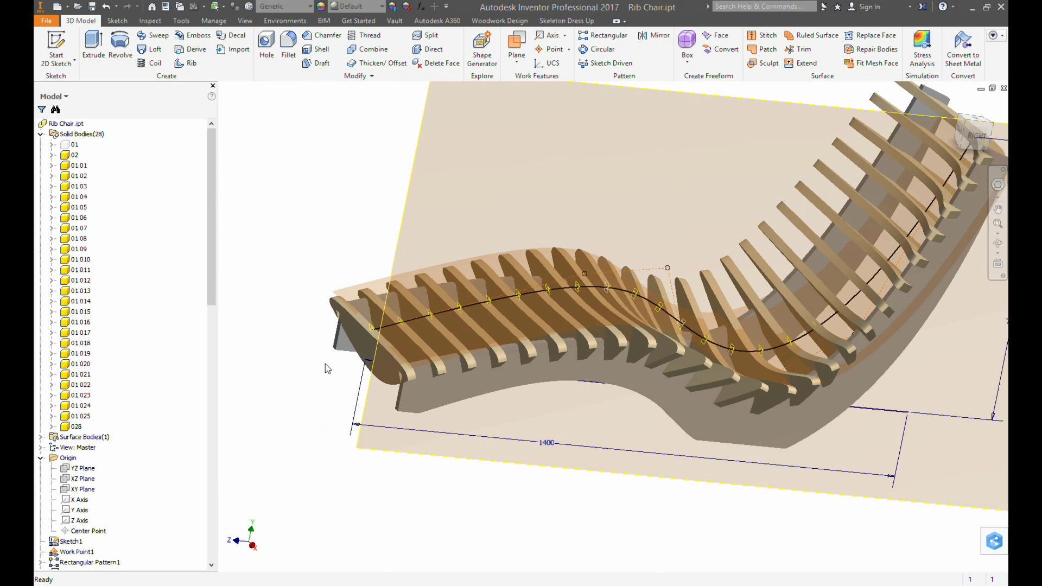
drag(216, 301, 230, 475)
double_click(82, 437)
mouse_move(303, 430)
mouse_down()
mouse_move(277, 435)
mouse_move(262, 412)
mouse_move(261, 423)
mouse_up()
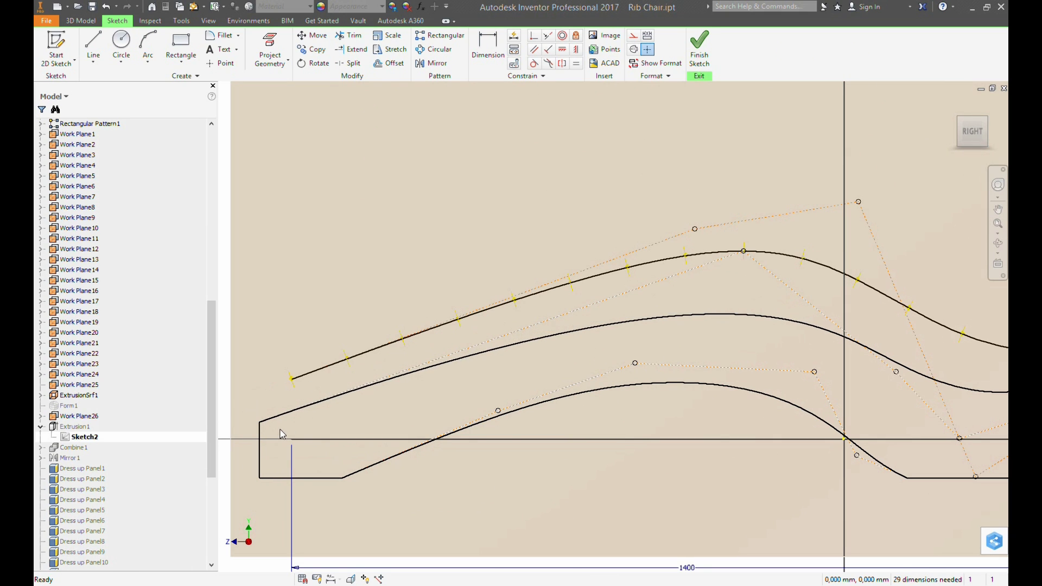
click(697, 58)
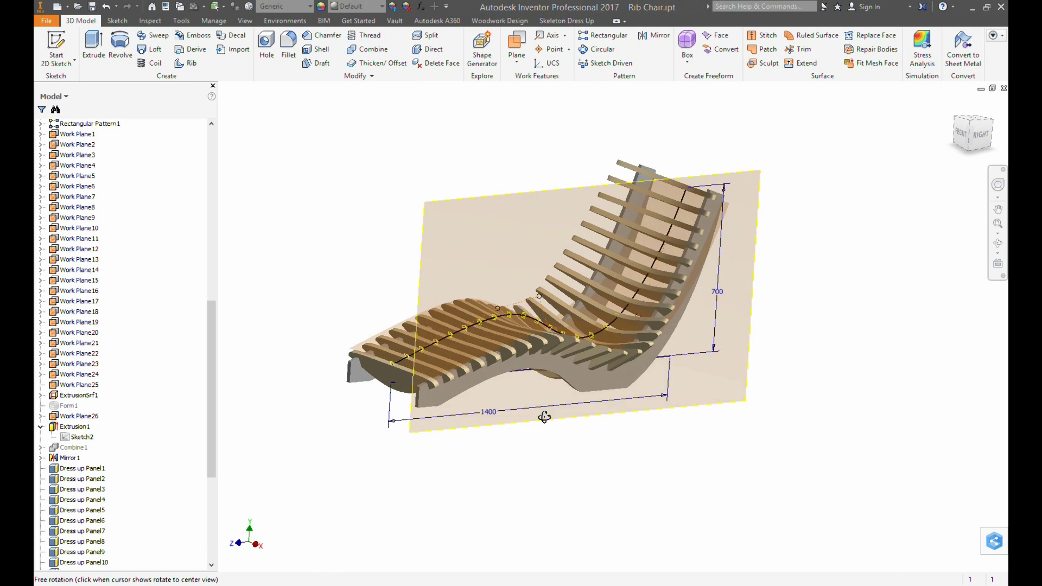
- Turn off object visibility for all workfeatures, construction surfaces, 2D sketches, 3D sketches and sketch dimensions
click(245, 20)
click(53, 50)
click(71, 78)
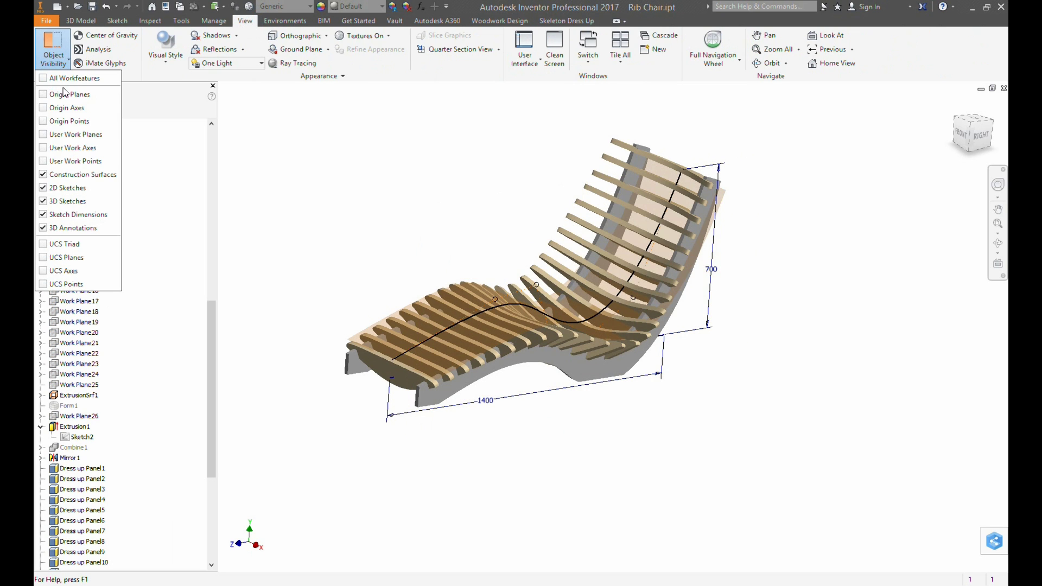
click(46, 175)
click(46, 188)
click(46, 202)
click(45, 214)
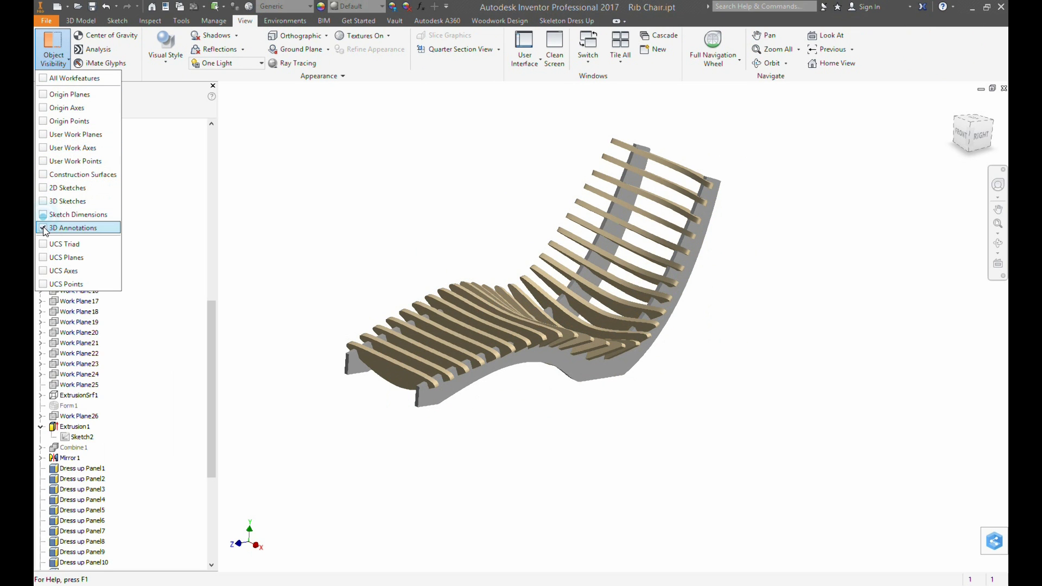
click(459, 256)
shift+middle_drag(407, 200, 480, 357)
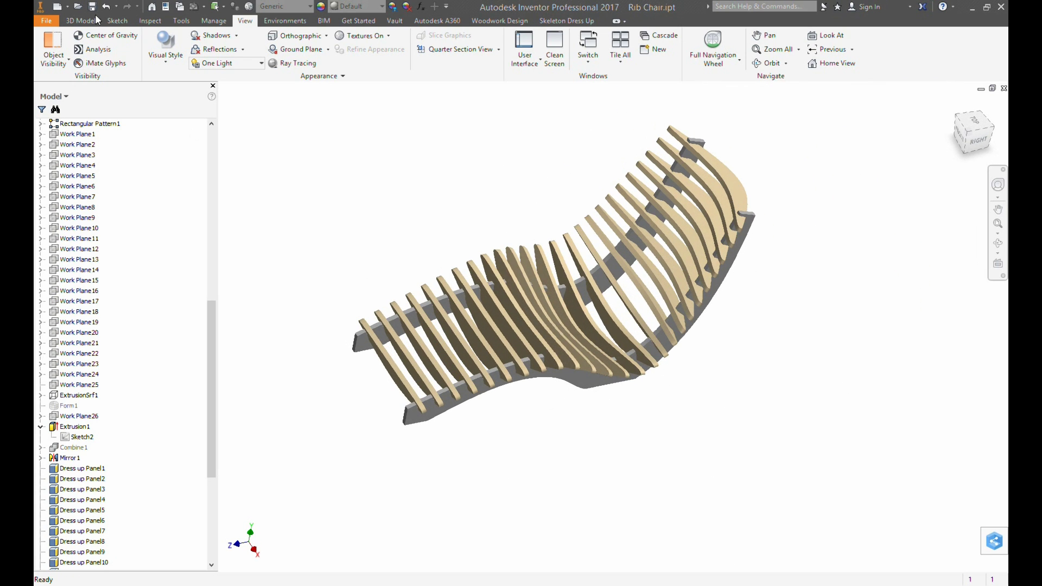